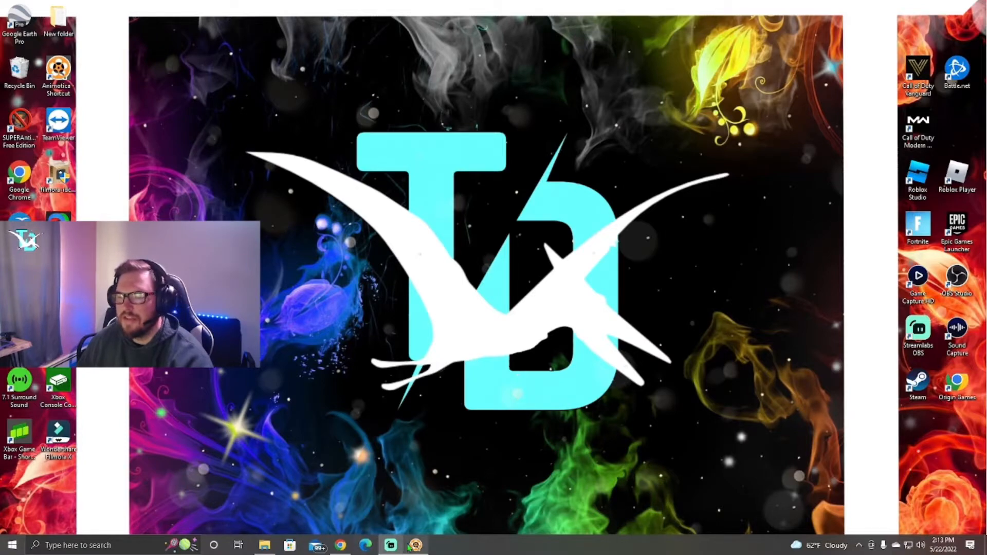
# - Look over the Animotica home page, the StreamLadder site and the YOUTUBE STREAM CLIPS folder
pyautogui.click(416, 546)
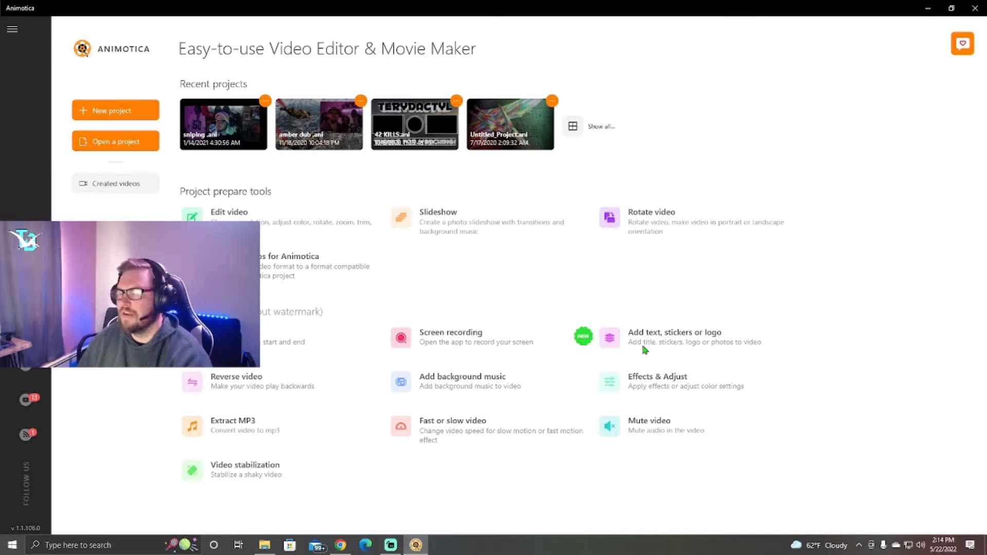
pyautogui.click(416, 546)
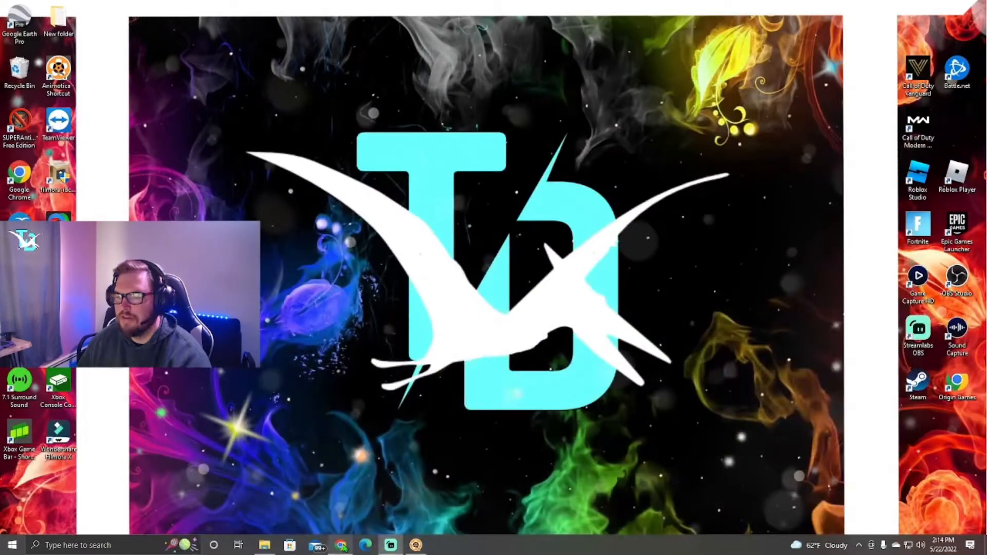
pyautogui.click(341, 546)
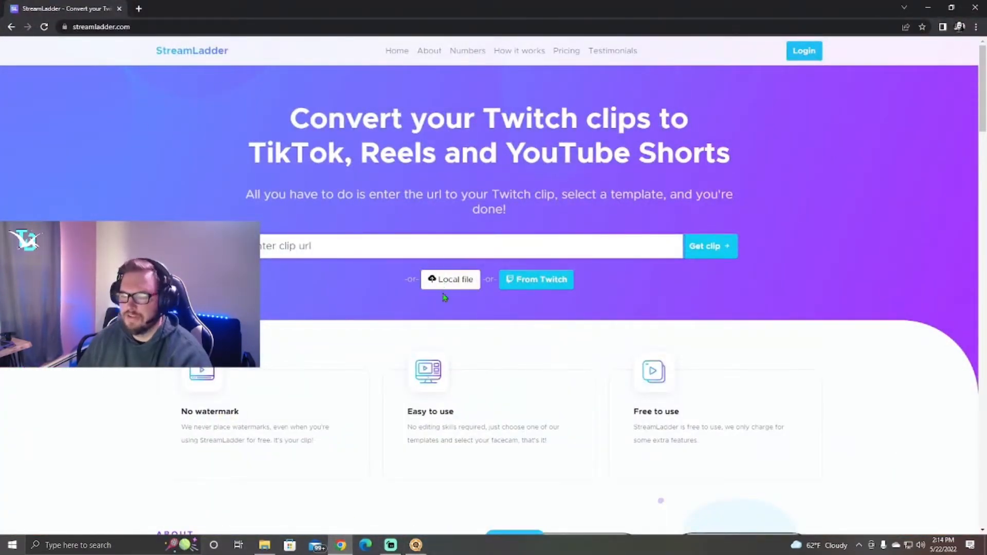
pyautogui.click(342, 548)
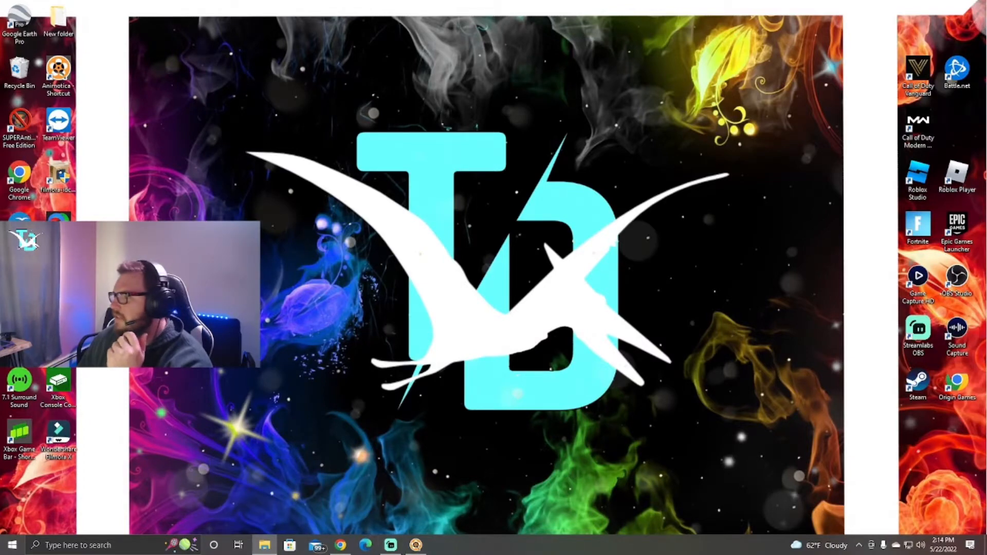
pyautogui.moveTo(986, 41); pyautogui.dragTo(540, 61)
pyautogui.click(725, 56)
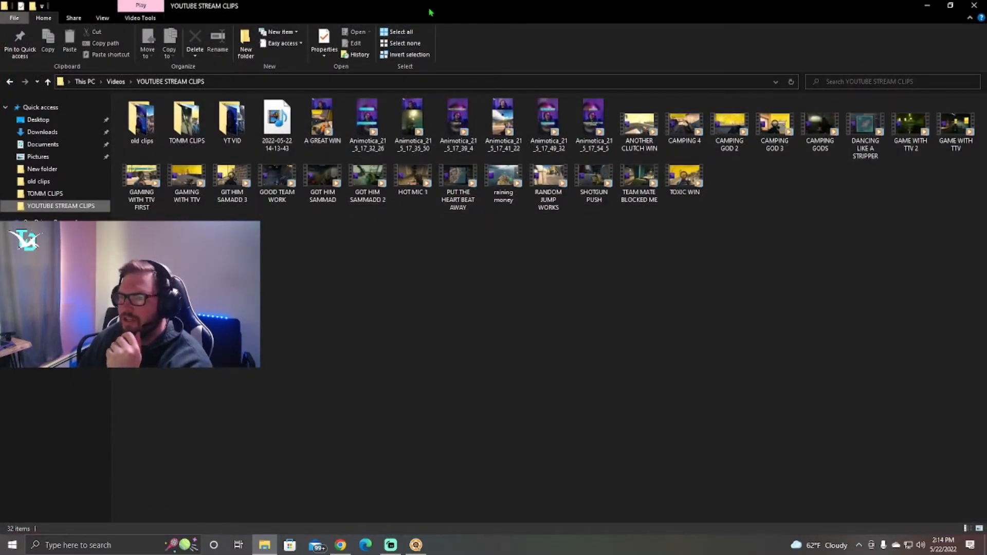
pyautogui.moveTo(431, 11); pyautogui.dragTo(986, 98)
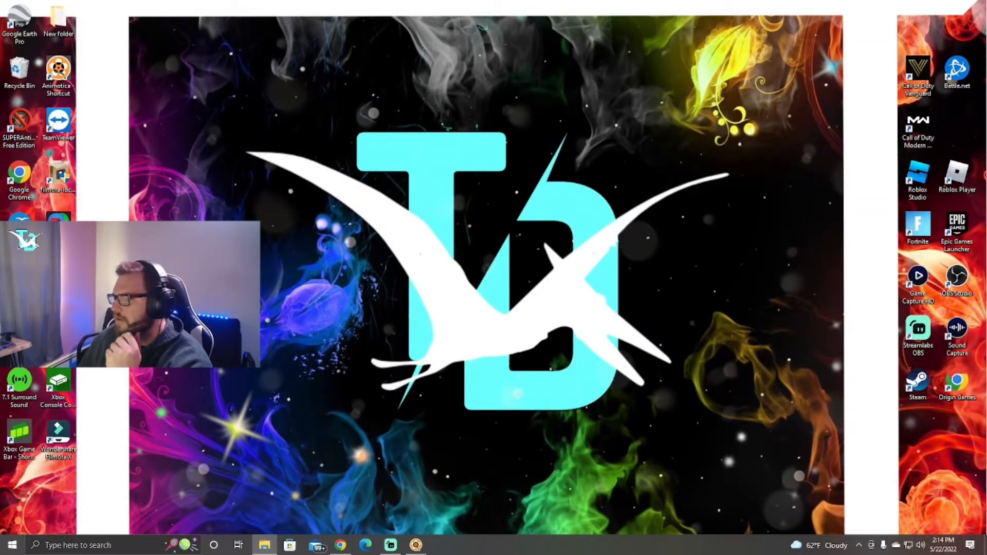
# - Create a new project in Animotica and import the videos CAMPING 4, CAMPING GOD 2, CAMPING GOD 3 and CAMPING GODS
pyautogui.click(415, 546)
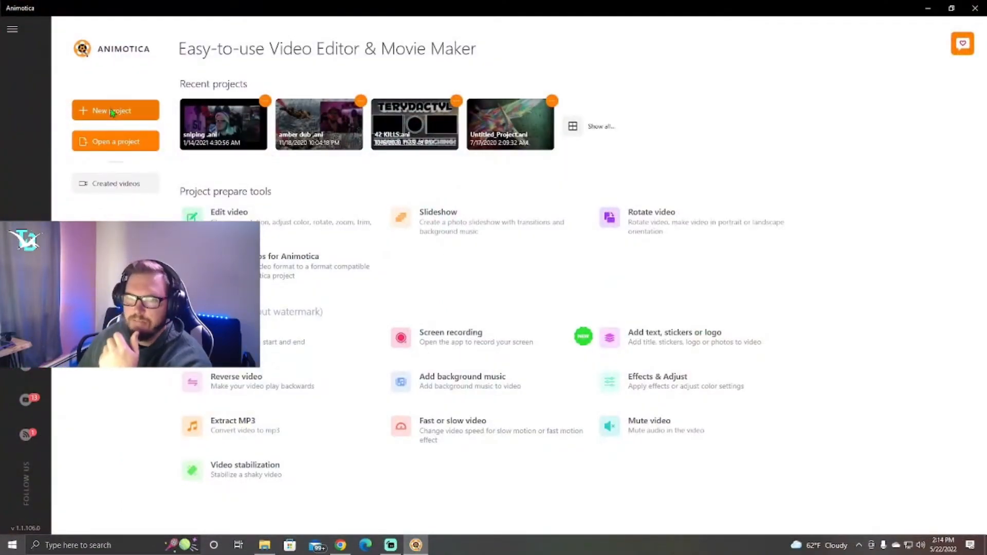
pyautogui.click(112, 111)
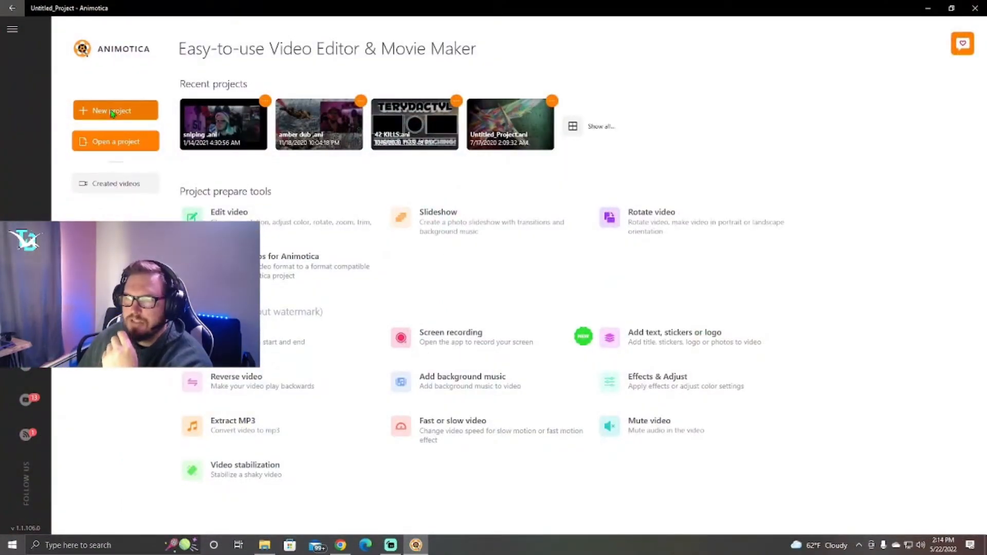
pyautogui.click(490, 439)
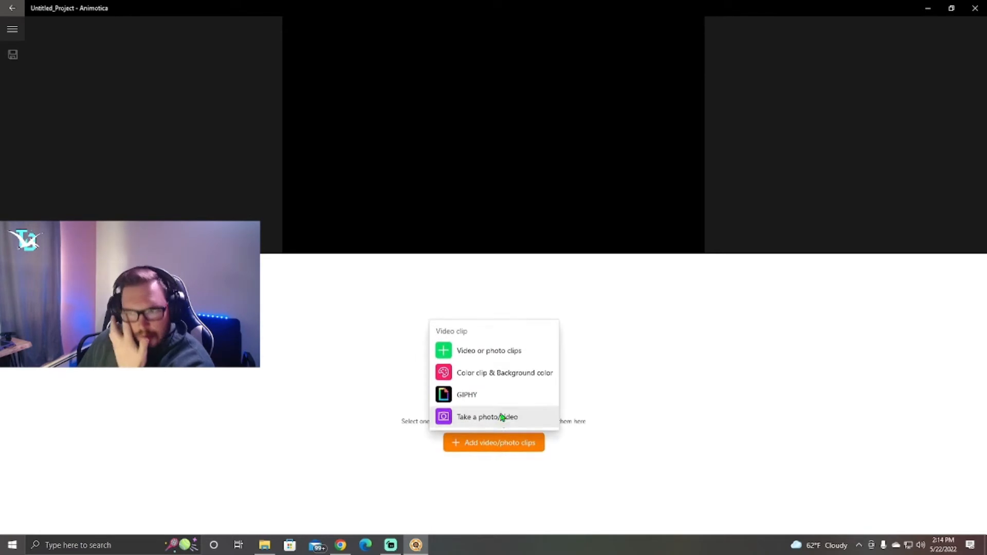
pyautogui.click(500, 355)
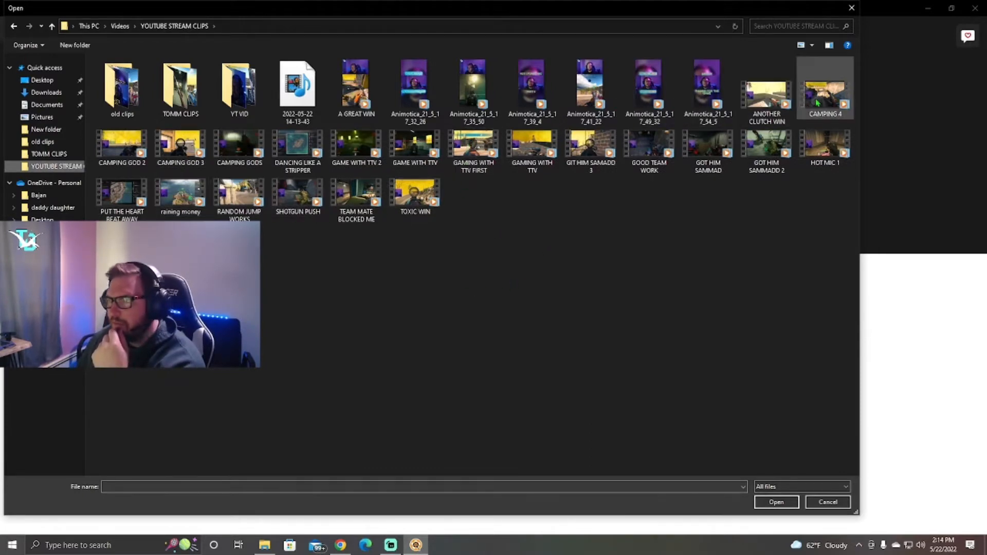
pyautogui.click(231, 153)
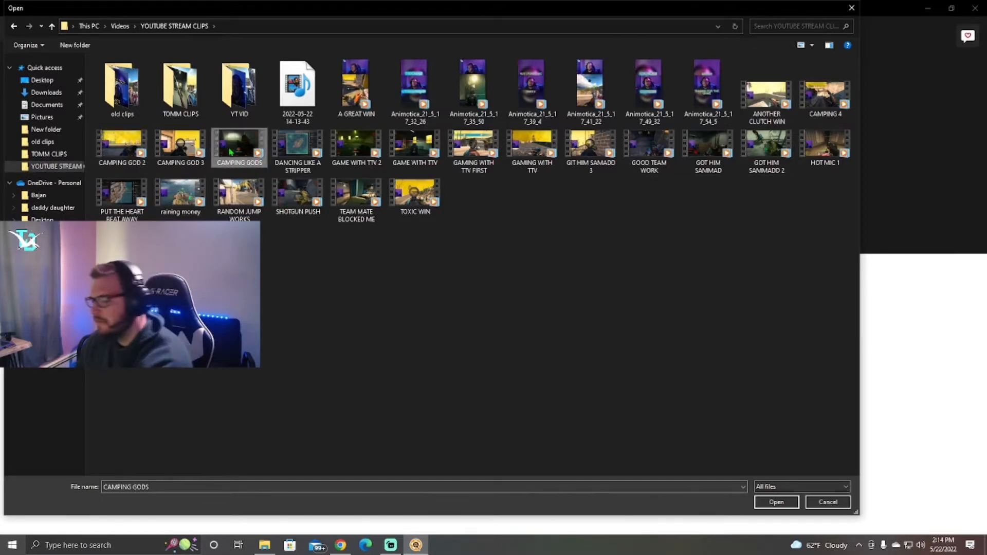
pyautogui.keyDown('ctrl'); pyautogui.click(134, 150); pyautogui.keyUp('ctrl')
pyautogui.keyDown('ctrl'); pyautogui.click(159, 154); pyautogui.keyUp('ctrl')
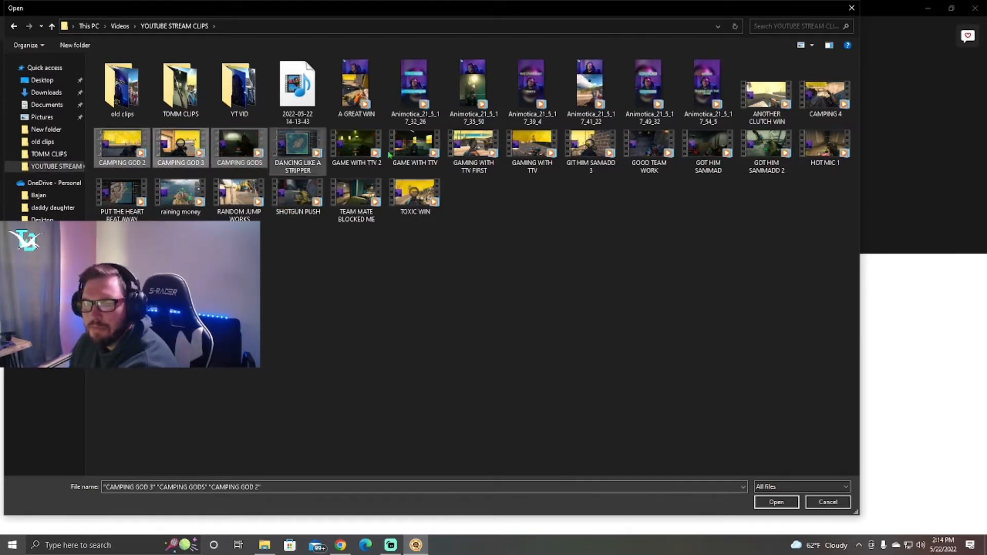
pyautogui.keyDown('ctrl'); pyautogui.click(816, 110); pyautogui.keyUp('ctrl')
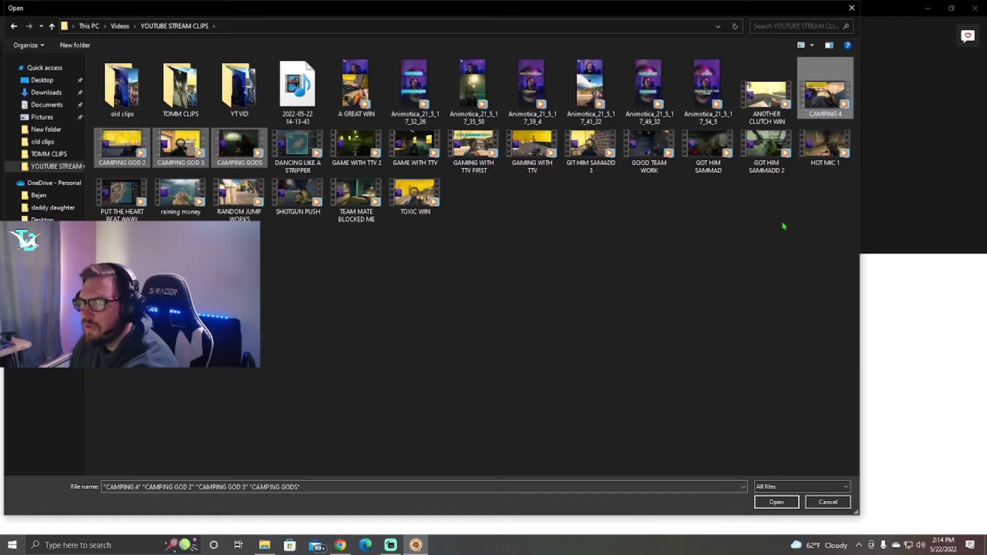
pyautogui.click(773, 502)
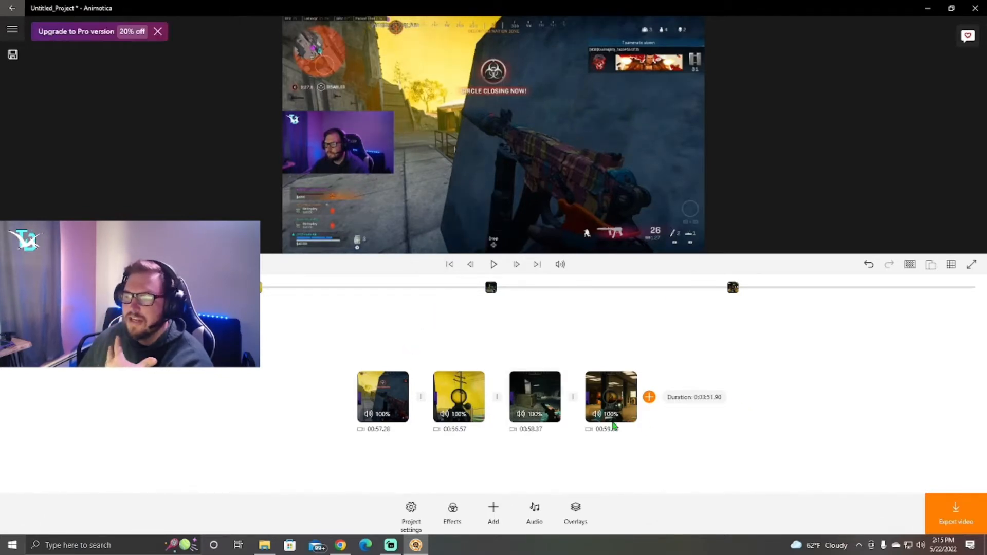
# - Trim the first clip to run from 00:41.25 to 00:56.04 and move it to the end of the clip sequence
pyautogui.click(390, 407)
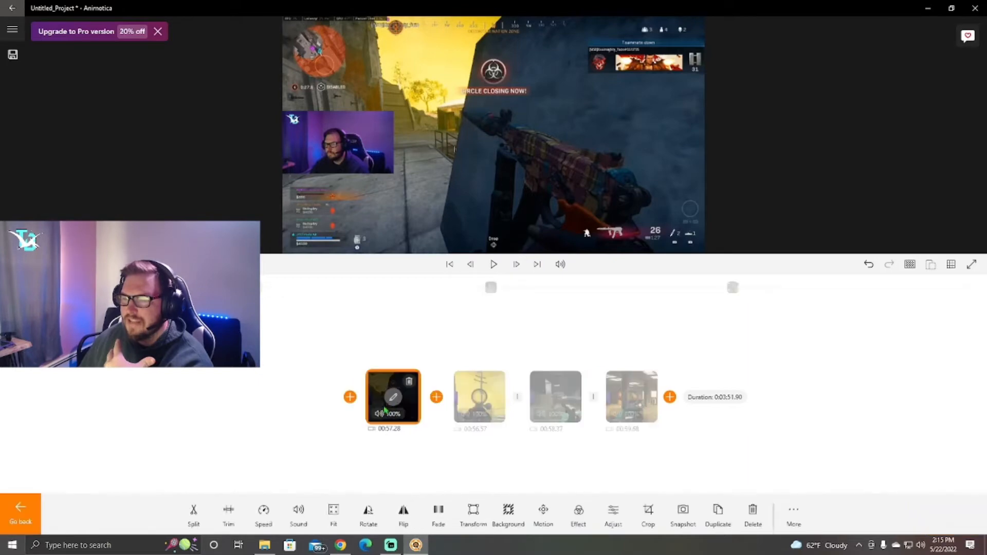
pyautogui.click(229, 510)
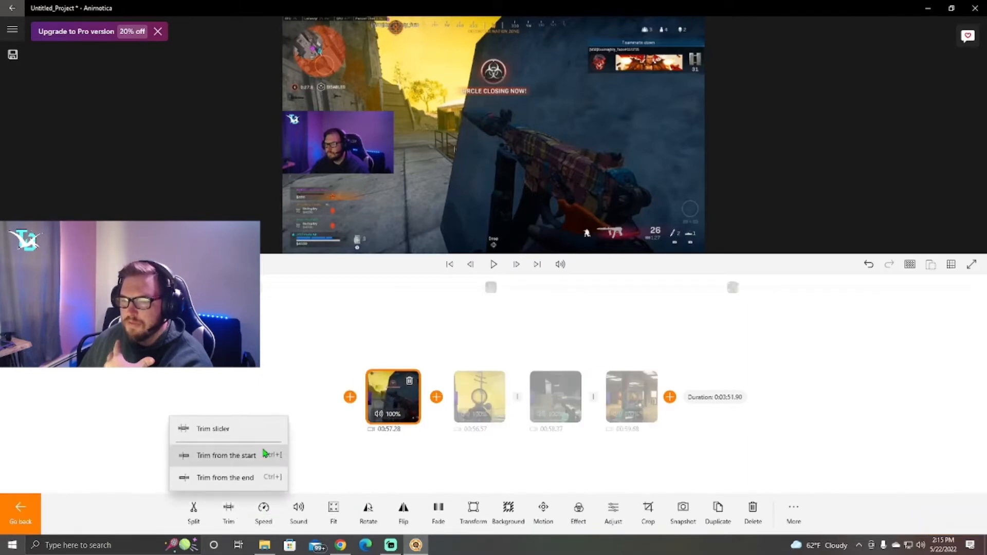
pyautogui.click(258, 431)
pyautogui.click(492, 245)
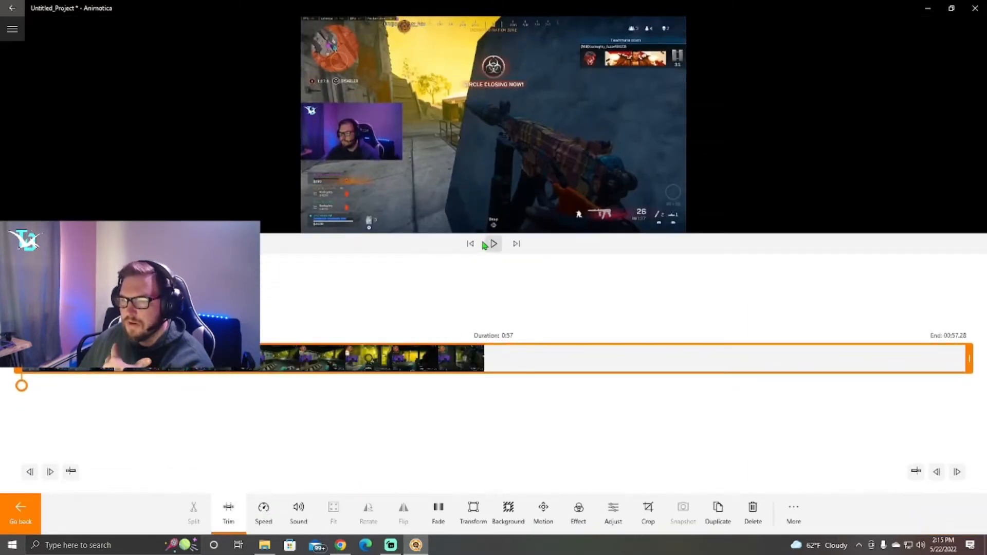
pyautogui.moveTo(39, 385); pyautogui.dragTo(692, 415)
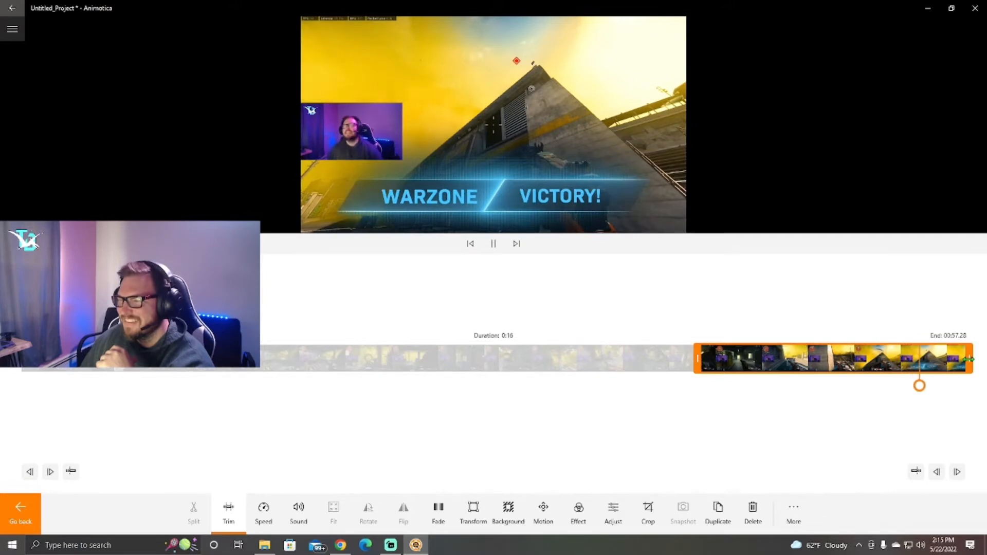
pyautogui.moveTo(967, 360); pyautogui.dragTo(904, 388)
pyautogui.click(490, 249)
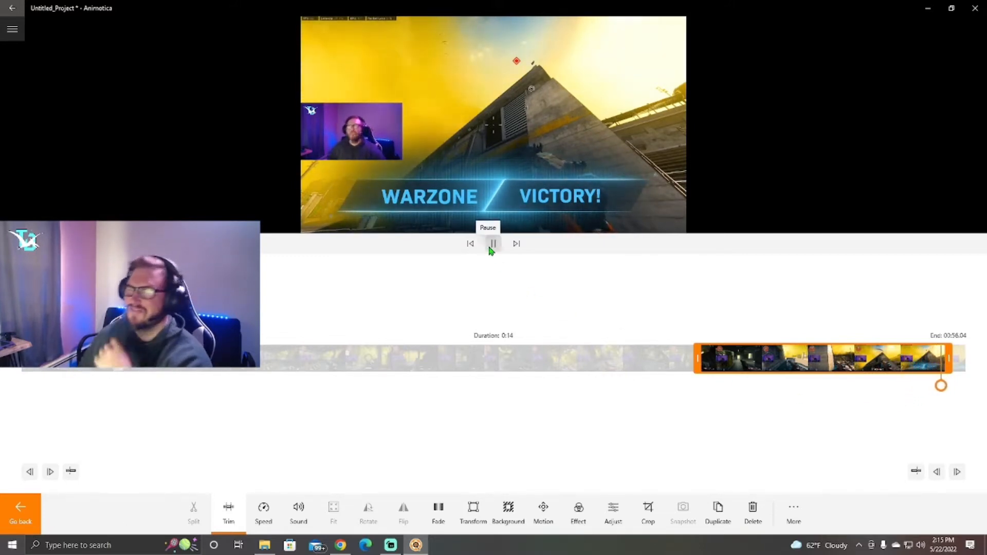
pyautogui.click(21, 512)
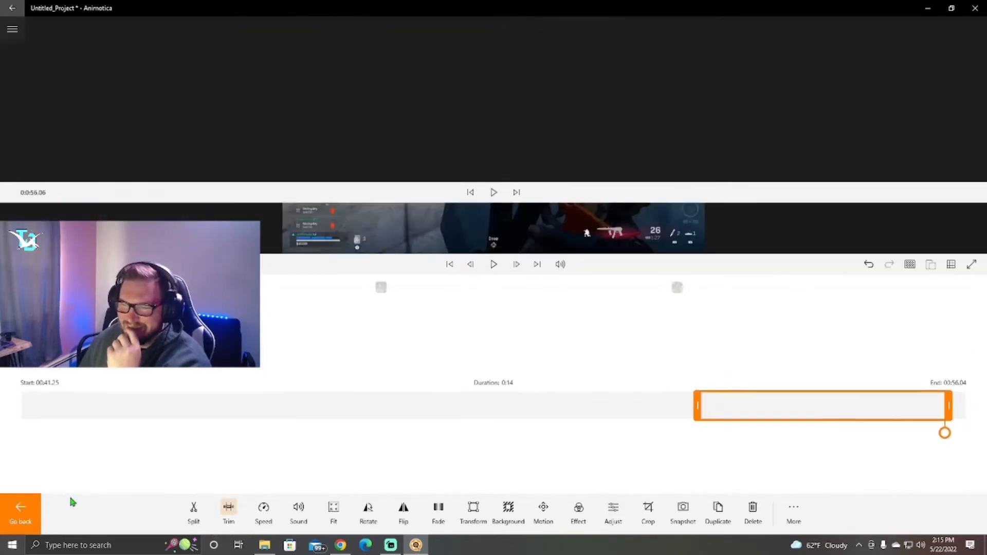
pyautogui.moveTo(385, 397); pyautogui.dragTo(648, 427)
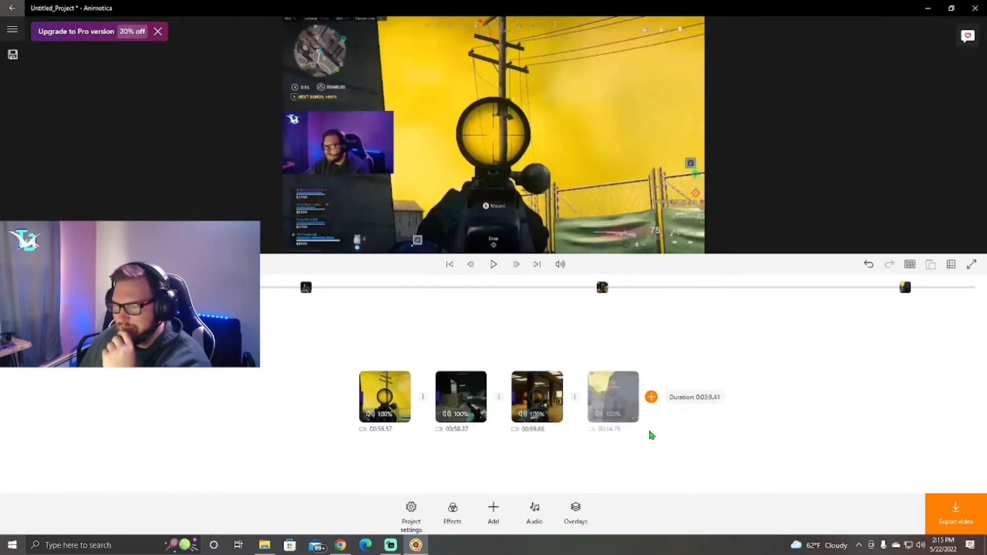
# - Trim the 00:56.57 first clip to about its last 19 seconds, ending at 00:56.17, and move it to third place in the sequence
pyautogui.click(384, 396)
pyautogui.click(232, 519)
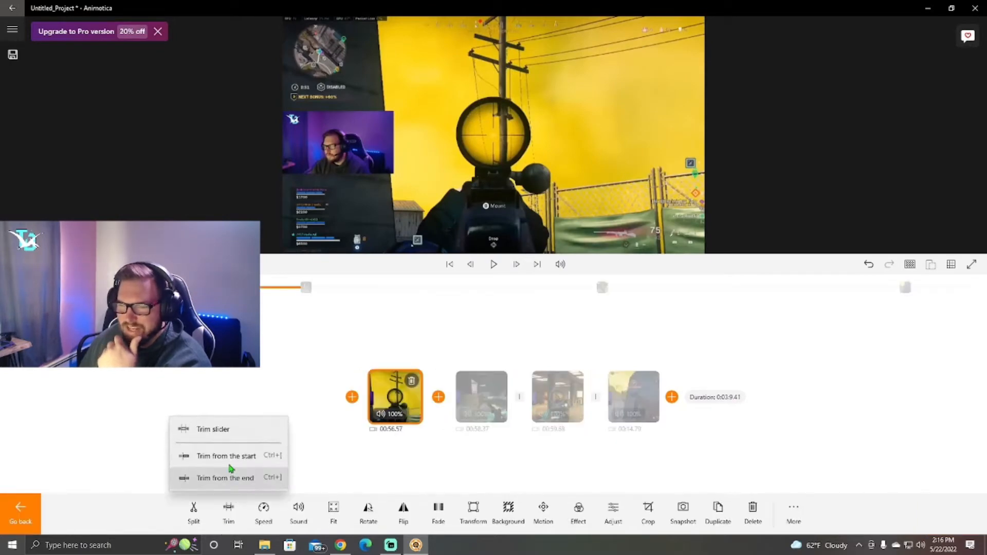
pyautogui.click(231, 429)
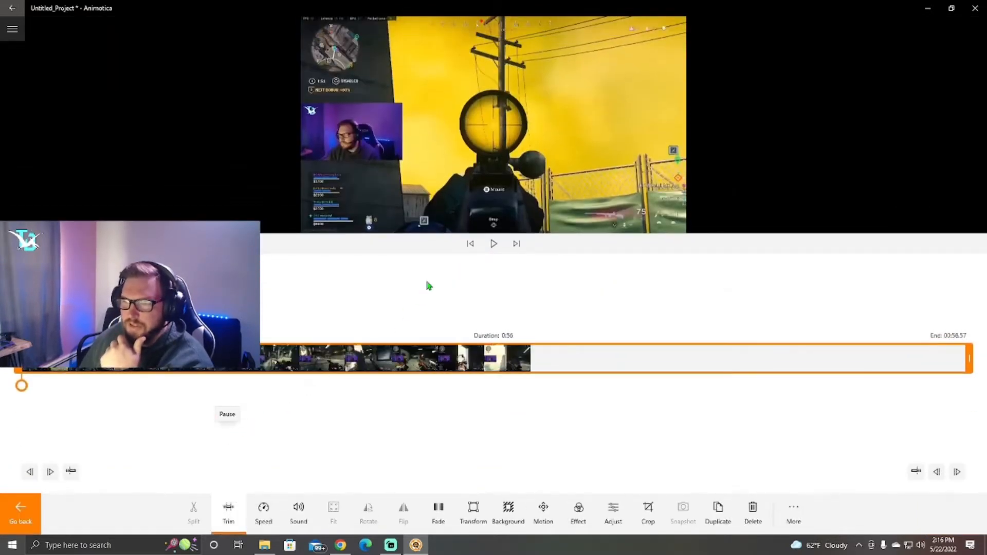
pyautogui.click(492, 245)
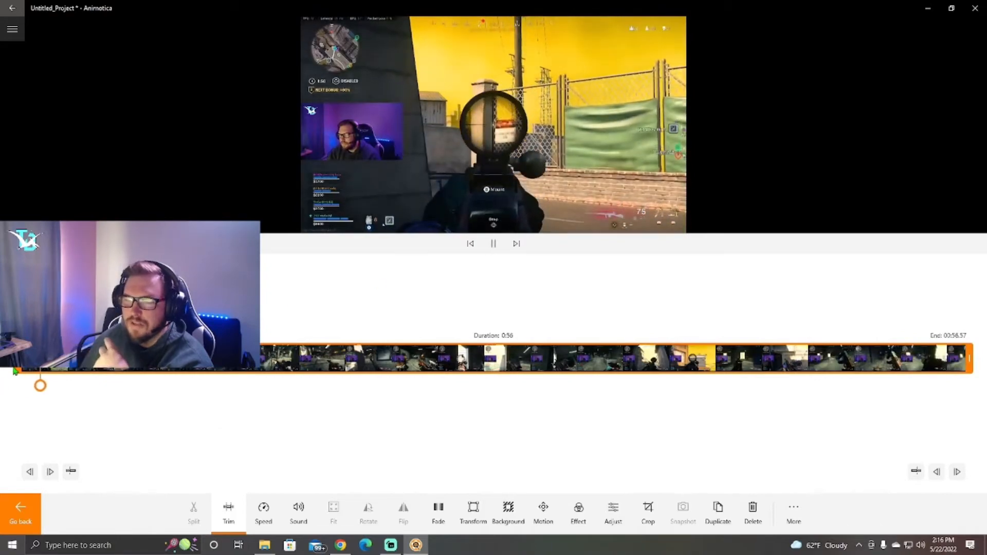
pyautogui.moveTo(16, 360); pyautogui.dragTo(630, 335)
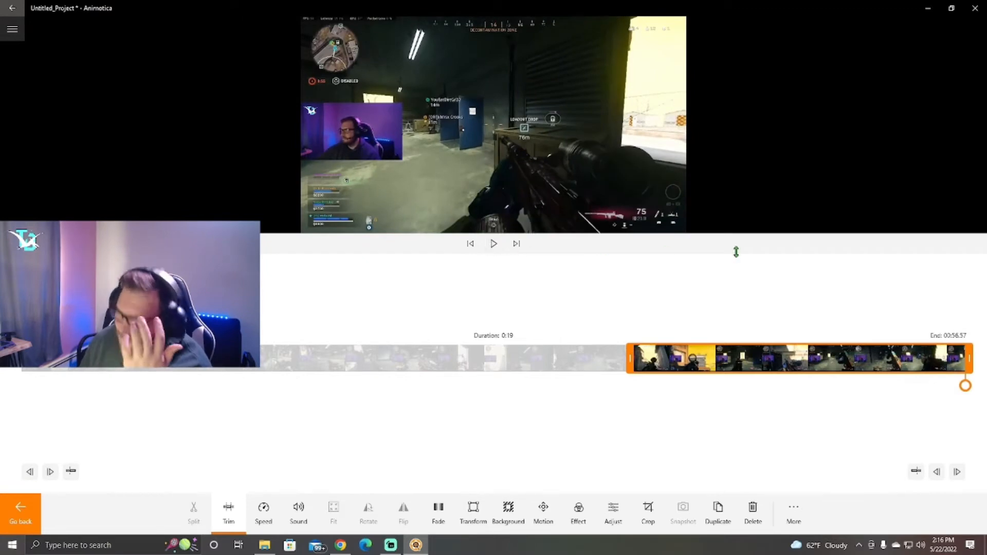
pyautogui.moveTo(969, 360); pyautogui.dragTo(931, 385)
pyautogui.click(493, 243)
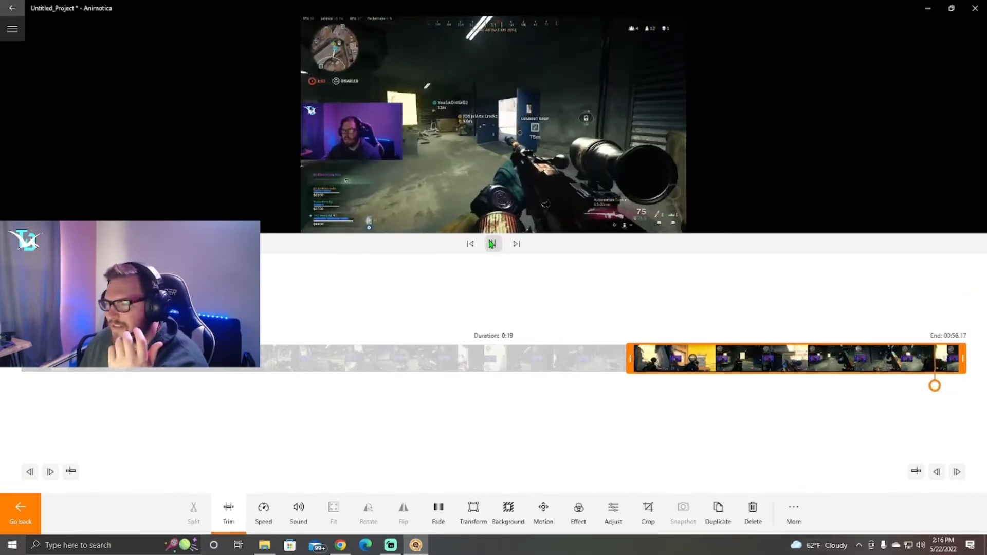
pyautogui.click(37, 514)
pyautogui.moveTo(382, 429); pyautogui.dragTo(507, 441)
# - Trim the start of the first clip, the dark warehouse scene, so that only about its last 14 seconds remain
pyautogui.click(334, 424)
pyautogui.click(360, 406)
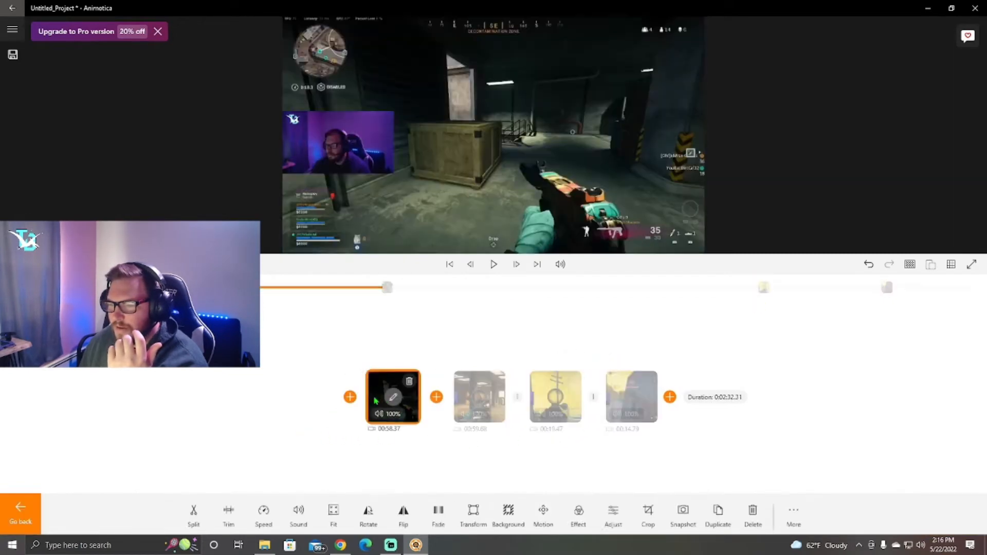
pyautogui.click(229, 509)
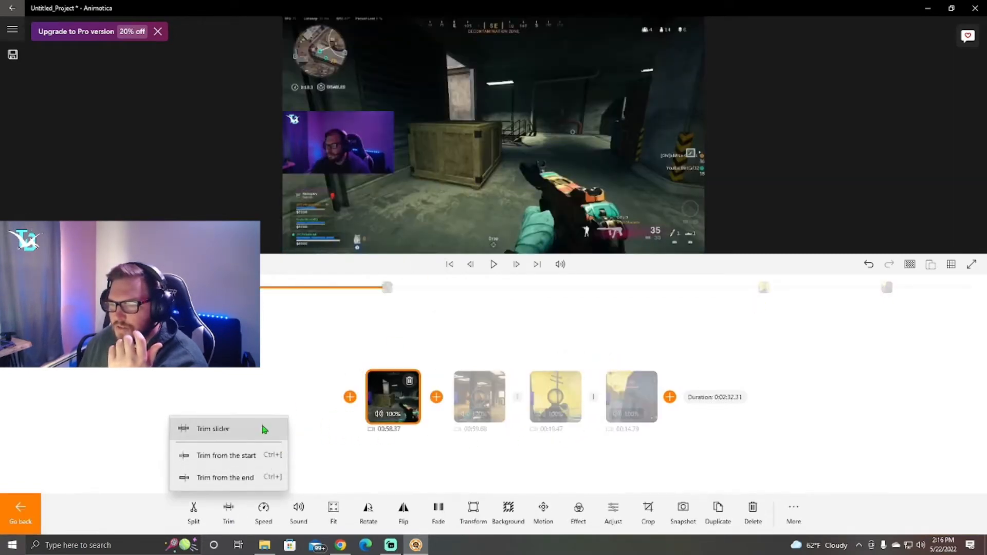
pyautogui.click(261, 431)
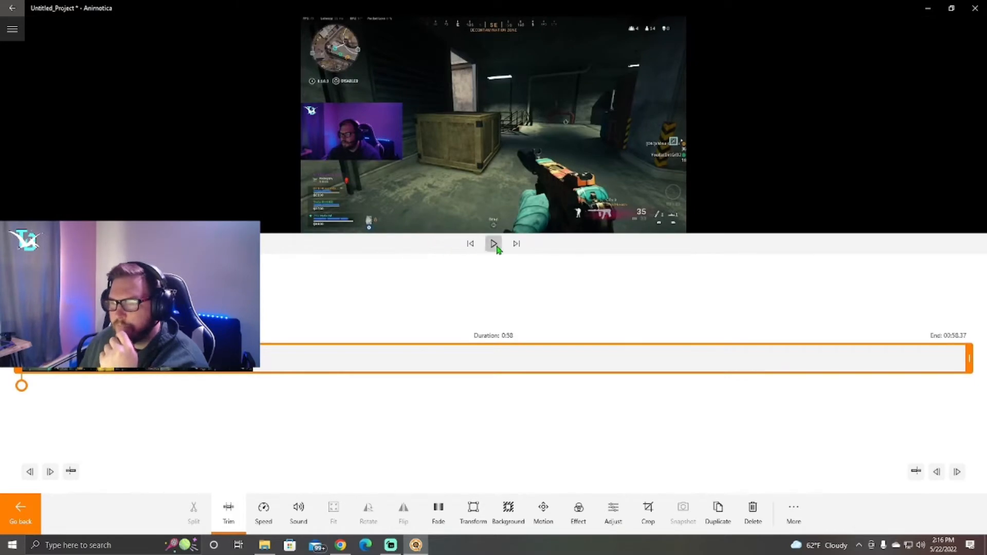
pyautogui.click(497, 250)
pyautogui.moveTo(18, 359); pyautogui.dragTo(326, 371)
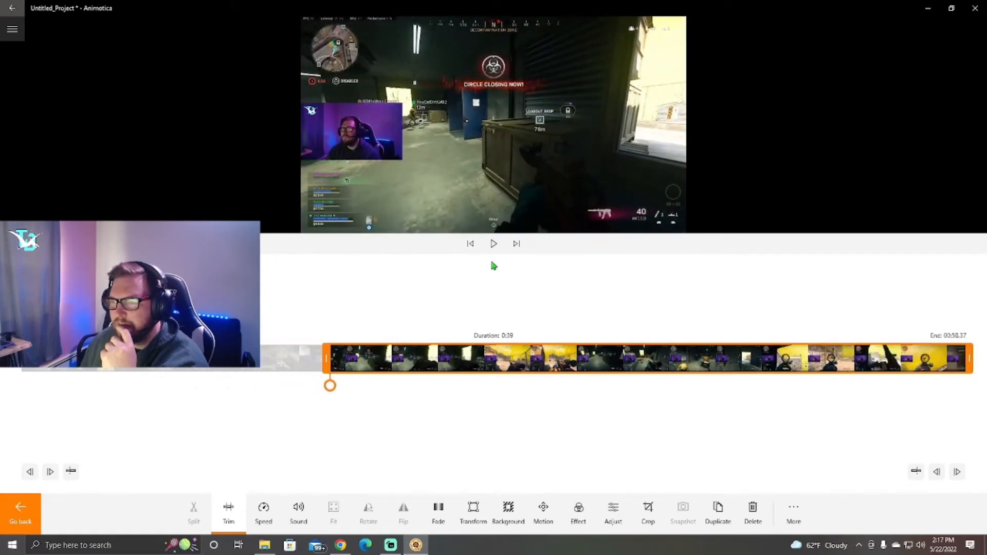
pyautogui.click(494, 245)
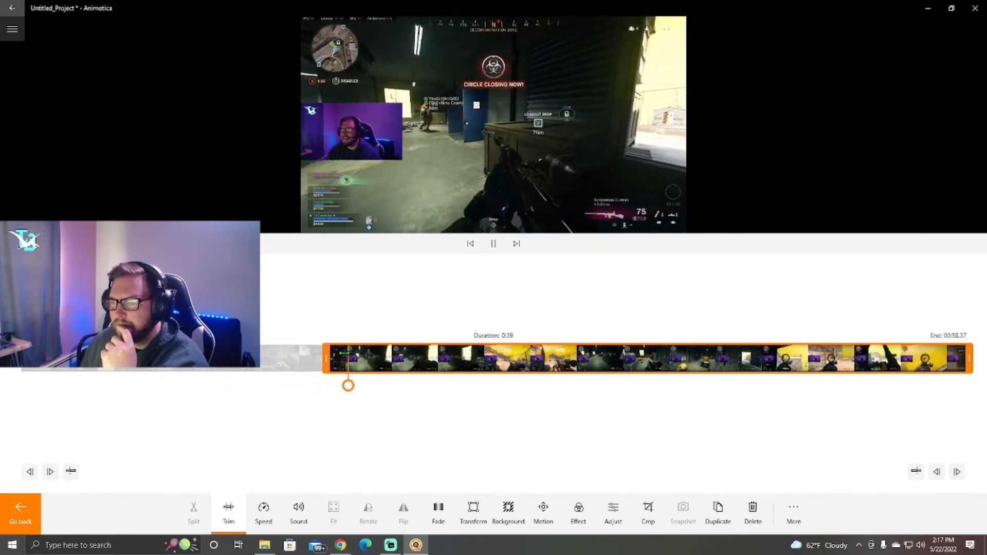
pyautogui.moveTo(327, 358); pyautogui.dragTo(729, 361)
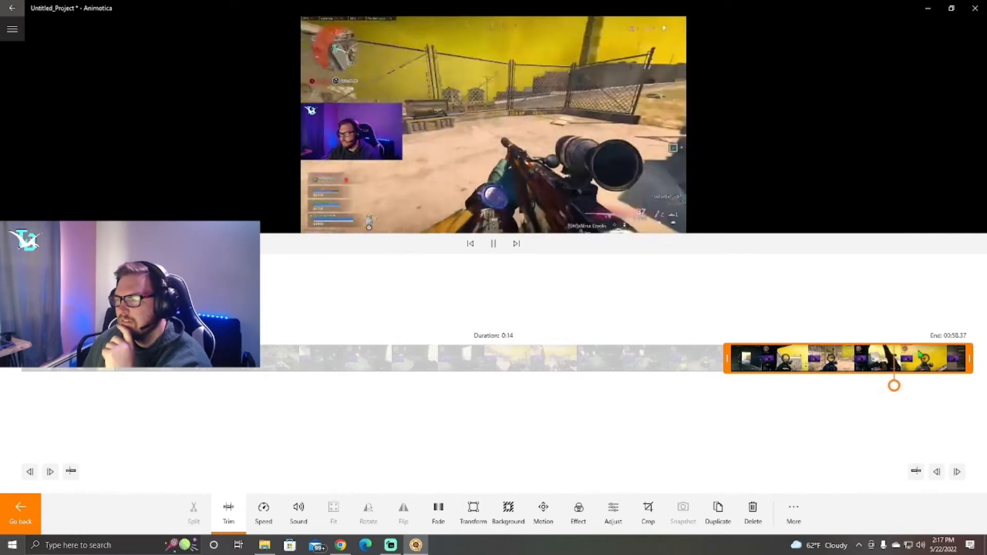
# - Trim the end of the warehouse clip to 00:56.14 and return to the clip sequence
pyautogui.moveTo(970, 359); pyautogui.dragTo(940, 359)
pyautogui.moveTo(911, 390)
pyautogui.mouseDown()
pyautogui.moveTo(935, 389)
pyautogui.moveTo(907, 392)
pyautogui.mouseUp()
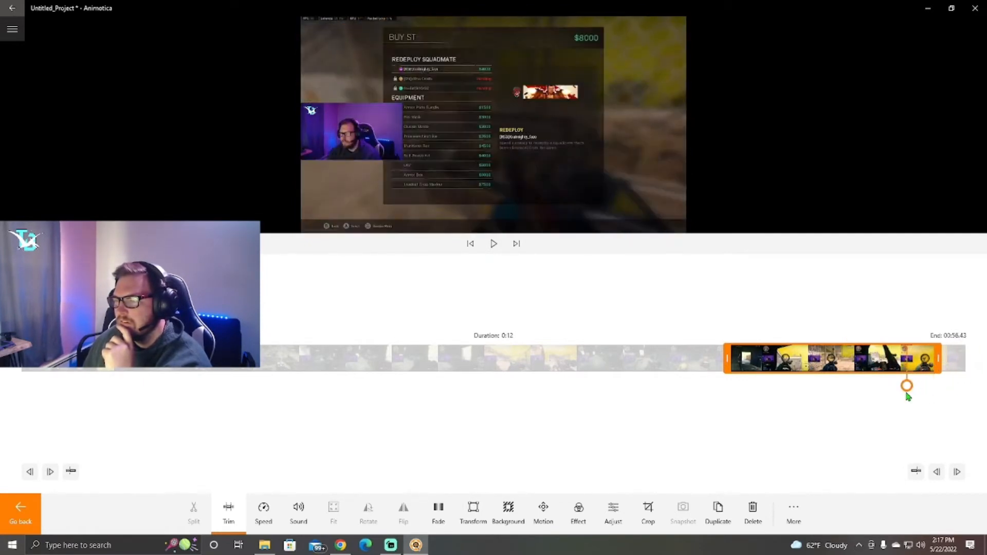
pyautogui.click(493, 245)
pyautogui.moveTo(938, 365); pyautogui.dragTo(934, 365)
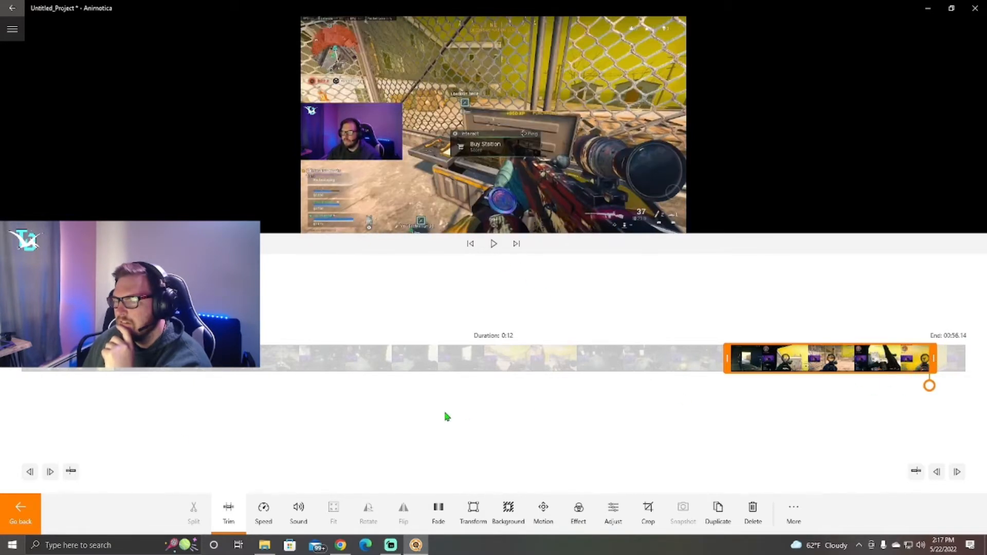
pyautogui.click(40, 500)
pyautogui.click(95, 411)
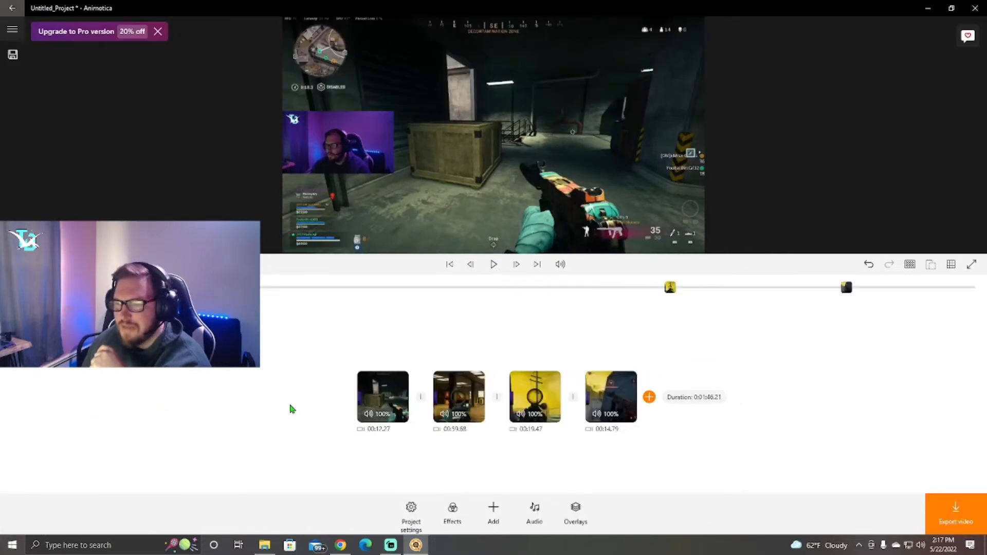
# - Trim the start of the second clip, the yellow-lit indoor scene, so that only about its last 20 seconds remain
pyautogui.click(446, 386)
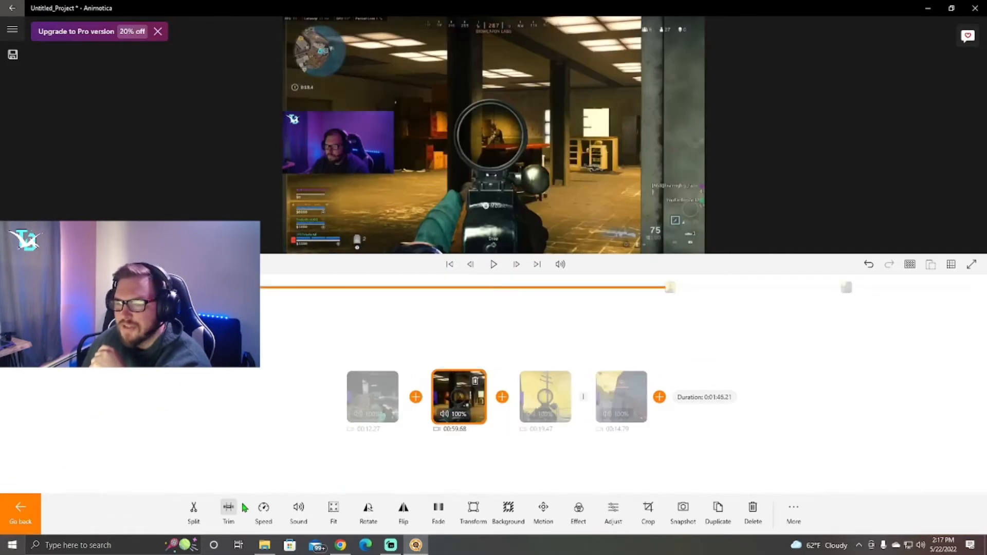
pyautogui.click(229, 509)
pyautogui.click(226, 429)
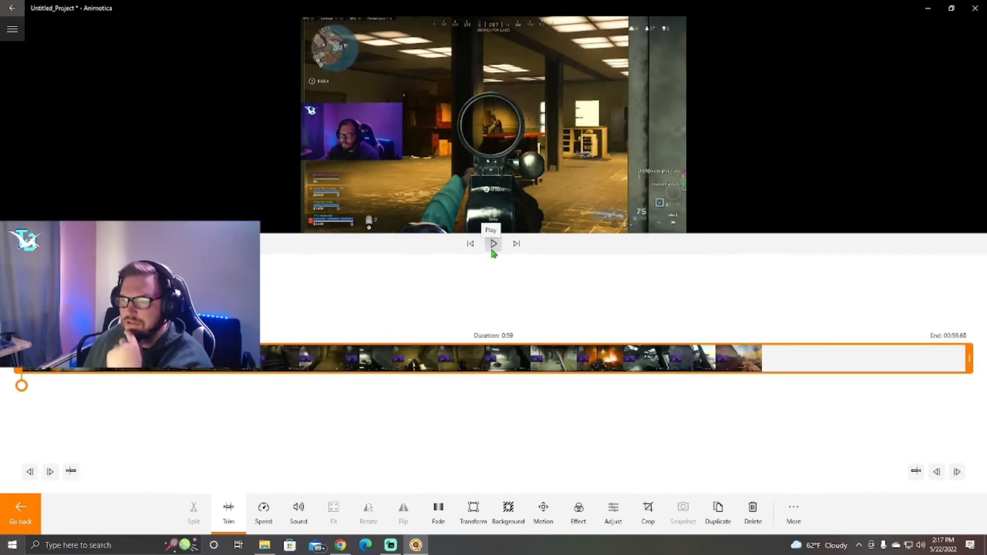
pyautogui.click(492, 245)
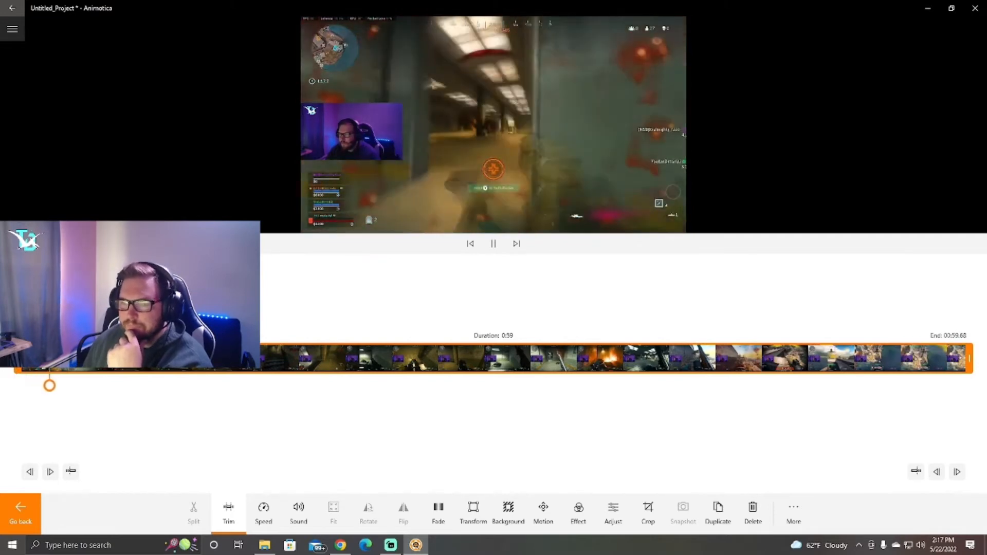
pyautogui.moveTo(18, 369); pyautogui.dragTo(646, 368)
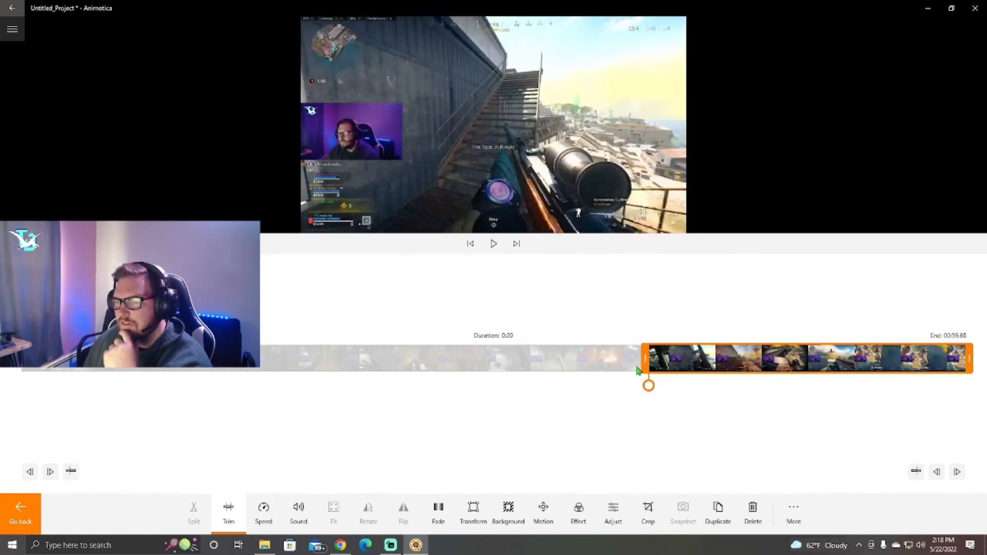
# - Trim the end of this clip to 00:52.37 and move it to first place in the sequence
pyautogui.click(497, 251)
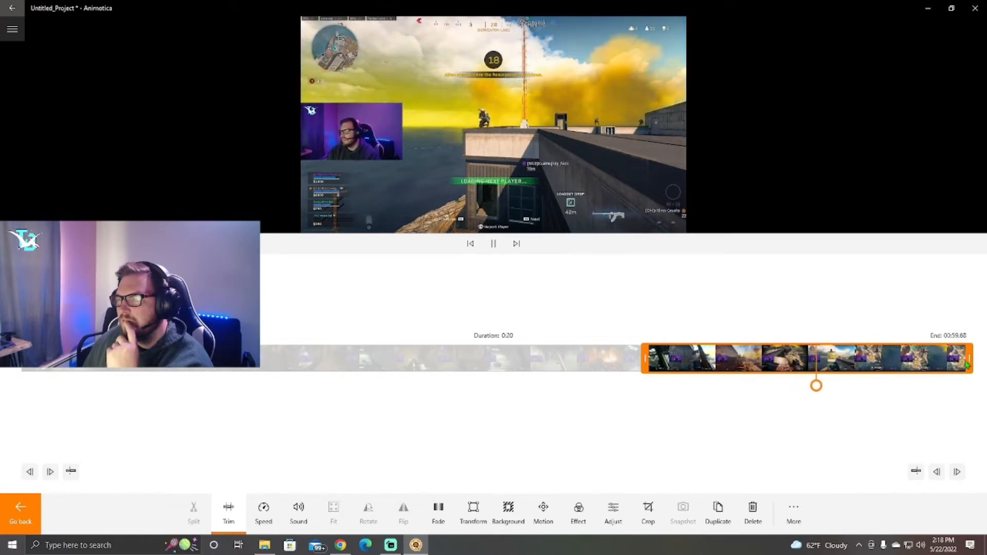
pyautogui.moveTo(968, 365); pyautogui.dragTo(820, 386)
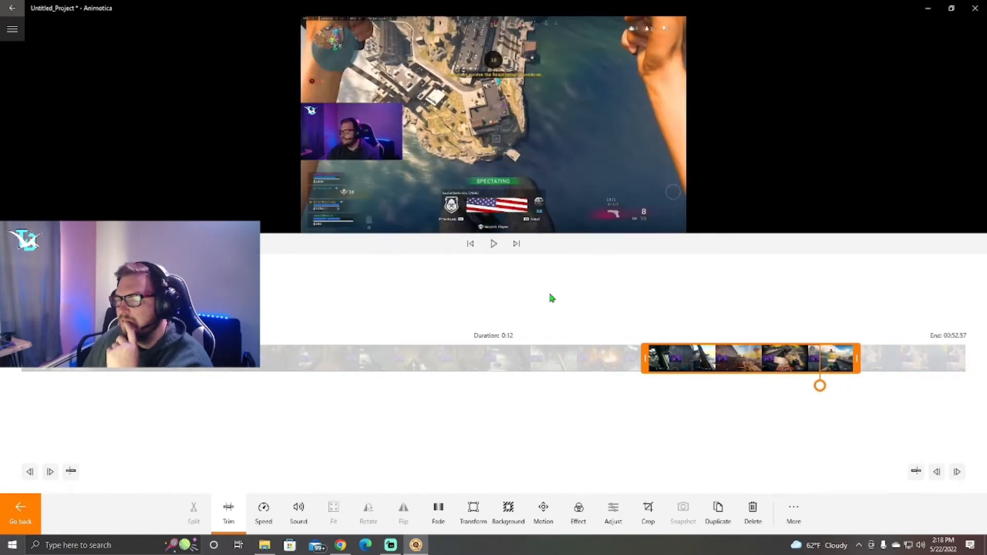
pyautogui.click(494, 250)
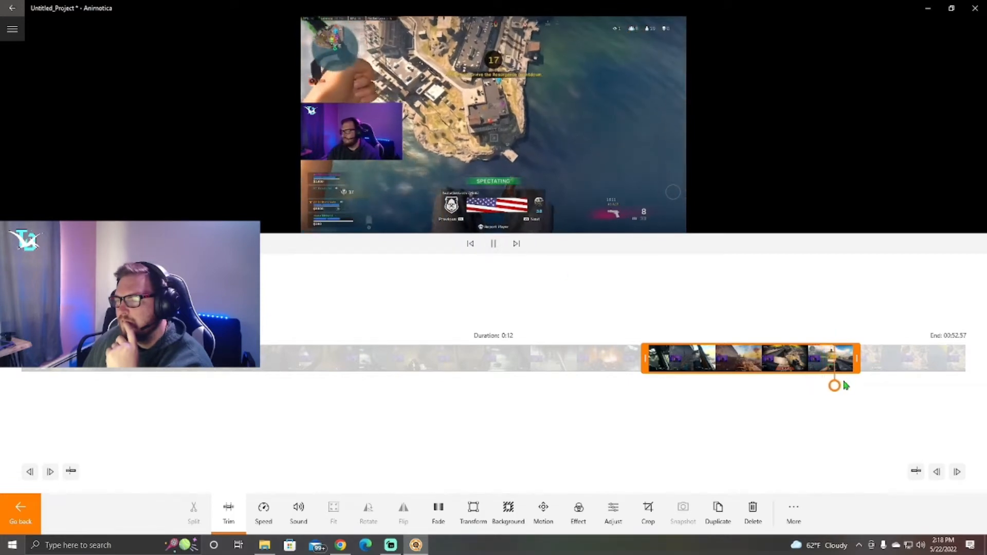
pyautogui.moveTo(857, 371); pyautogui.dragTo(854, 371)
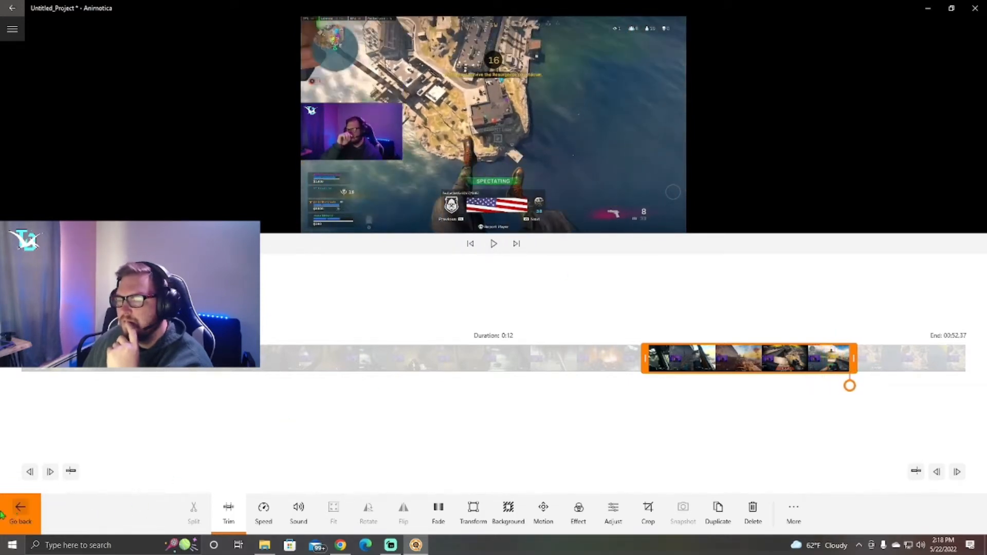
pyautogui.click(30, 515)
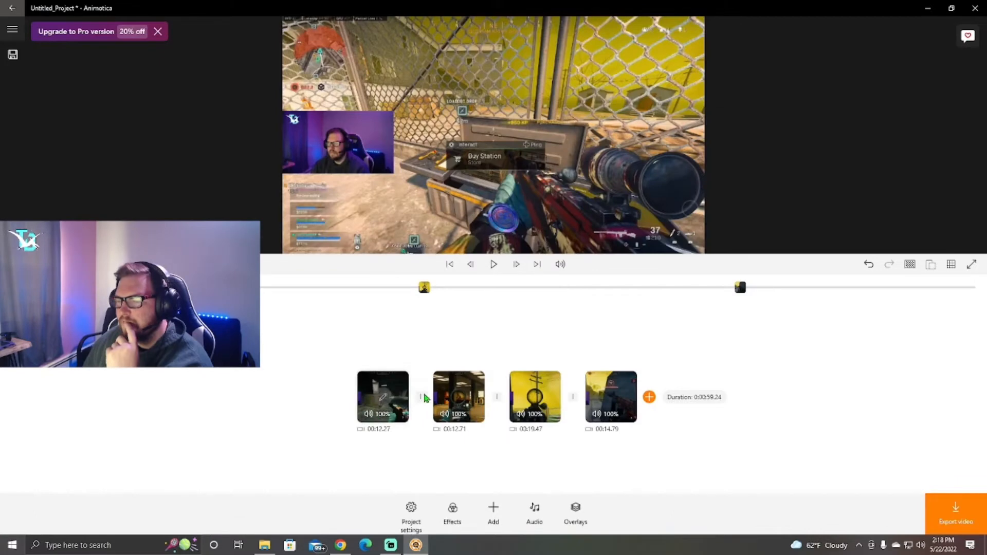
pyautogui.moveTo(441, 390); pyautogui.dragTo(315, 431)
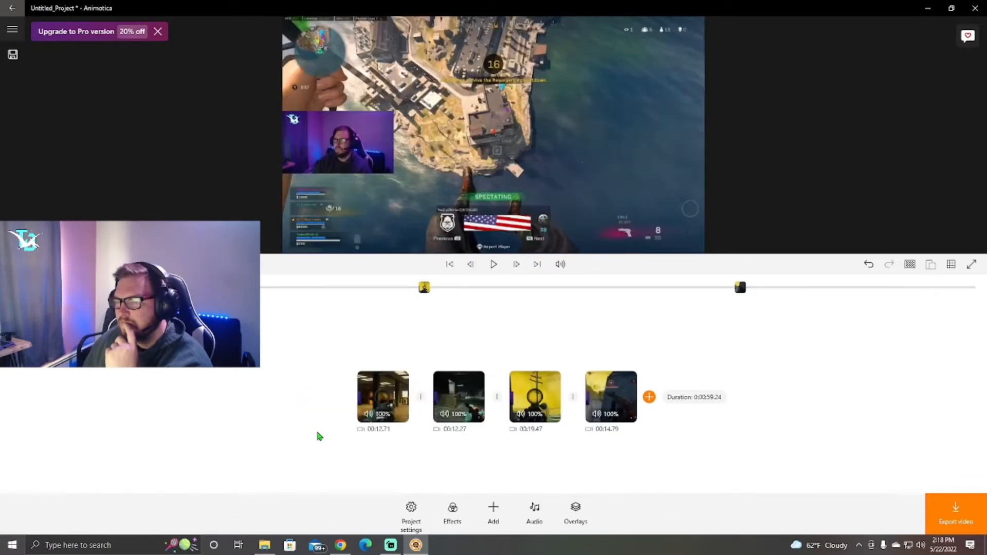
pyautogui.click(452, 265)
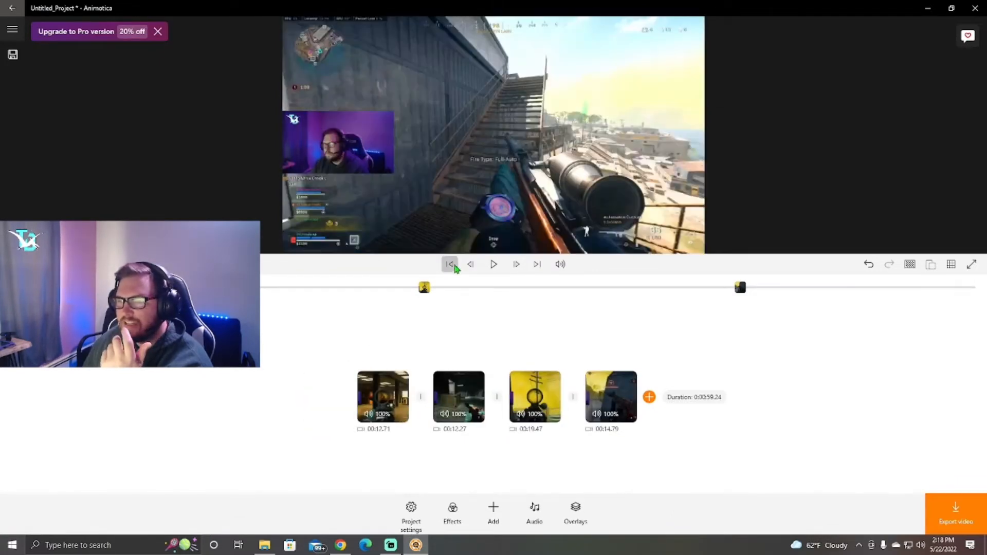
# - Add a Fade Black transition between the first and second clips
pyautogui.click(421, 397)
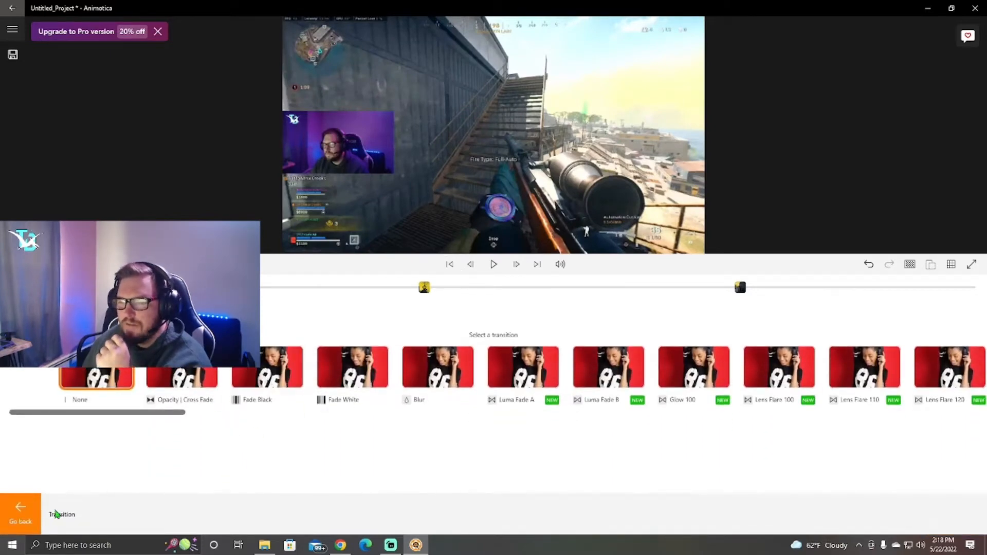
pyautogui.click(37, 515)
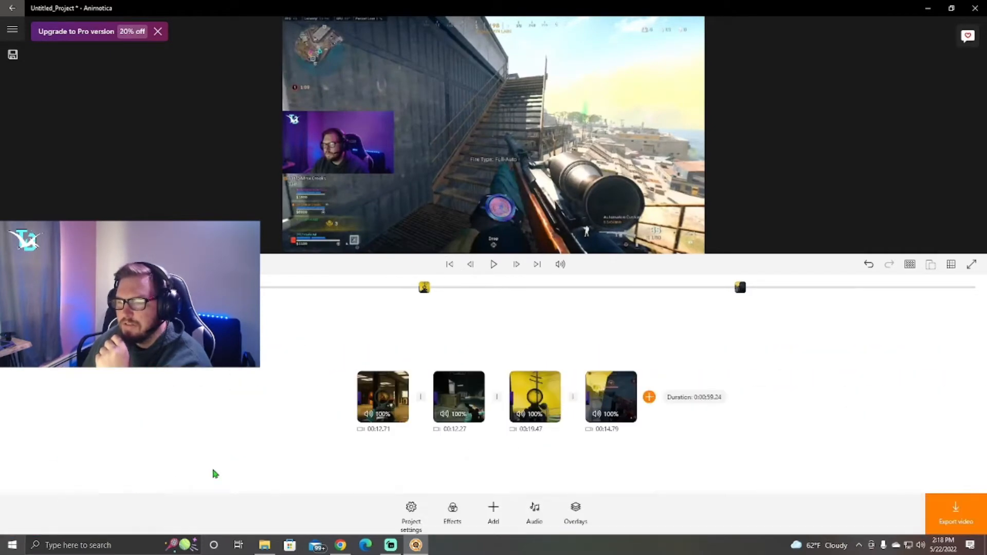
pyautogui.click(420, 398)
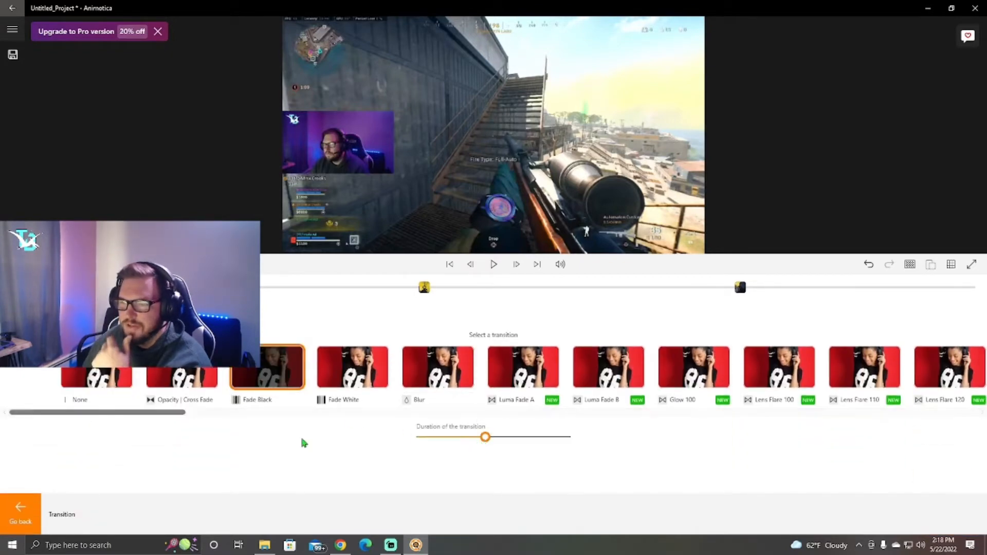
pyautogui.click(35, 508)
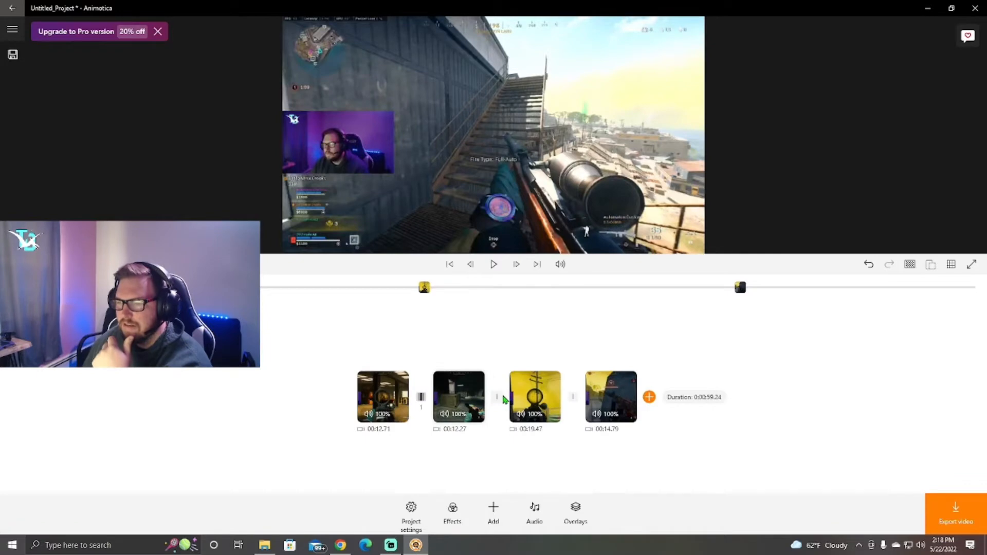
# - Add Fade Black transitions between the second and third clips and between the third and fourth clips
pyautogui.click(502, 398)
pyautogui.click(285, 389)
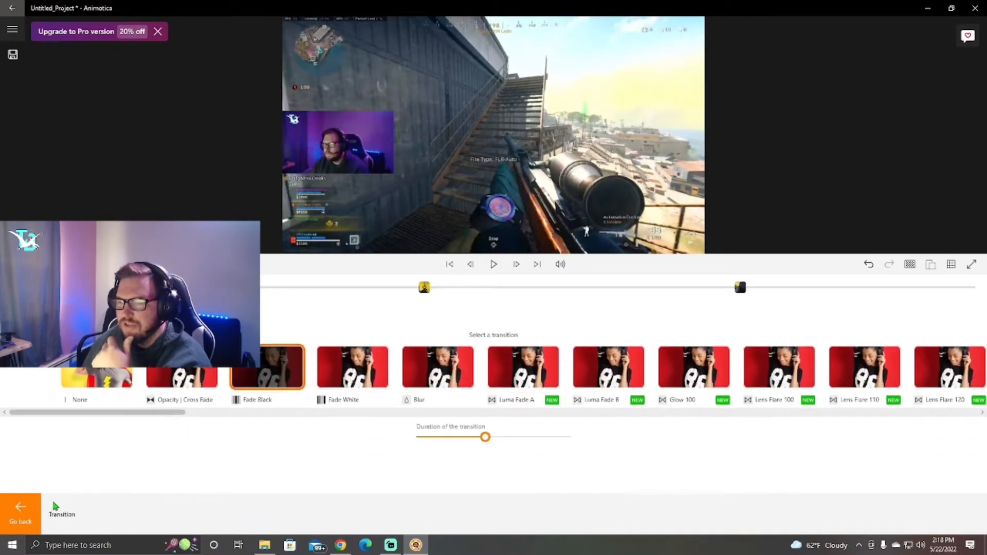
pyautogui.click(36, 513)
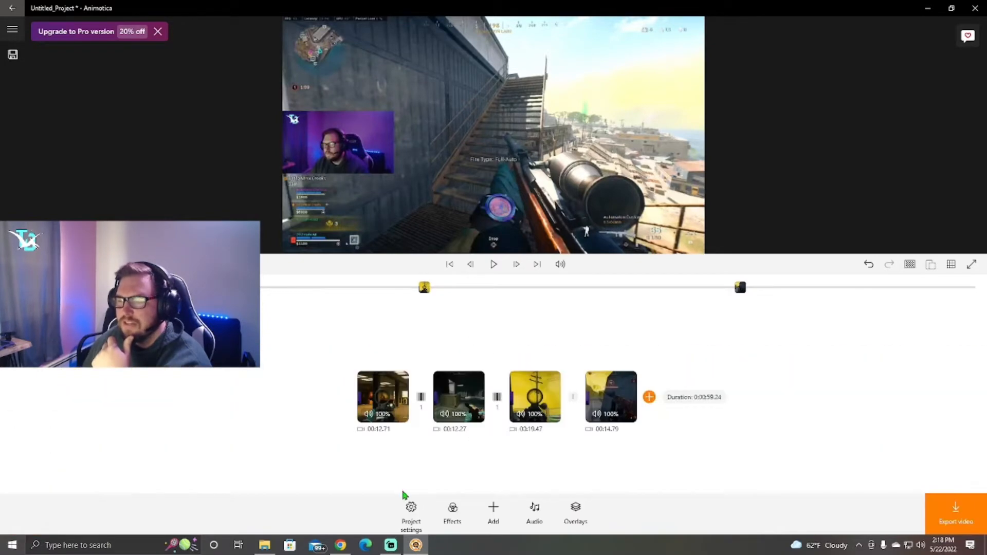
pyautogui.click(573, 406)
pyautogui.click(273, 375)
pyautogui.click(40, 509)
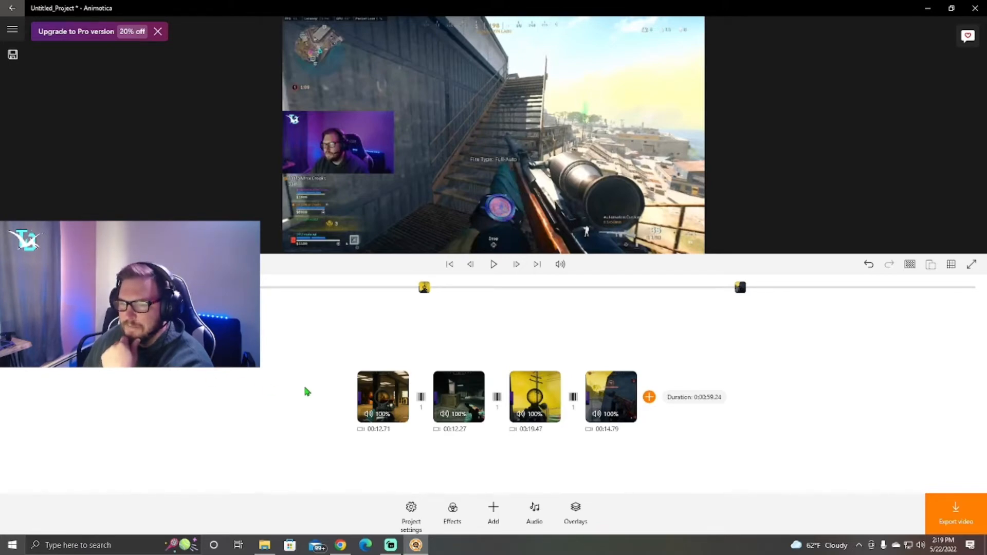
# - Preview the third clip, the yellow scope scene, and trim its start so that only about its last 12 seconds remain
pyautogui.click(376, 399)
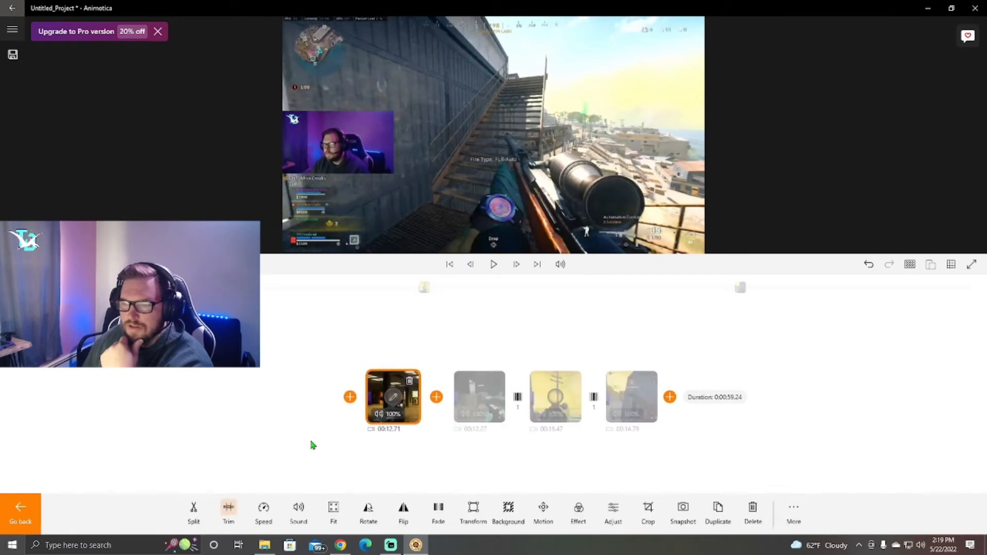
pyautogui.click(245, 417)
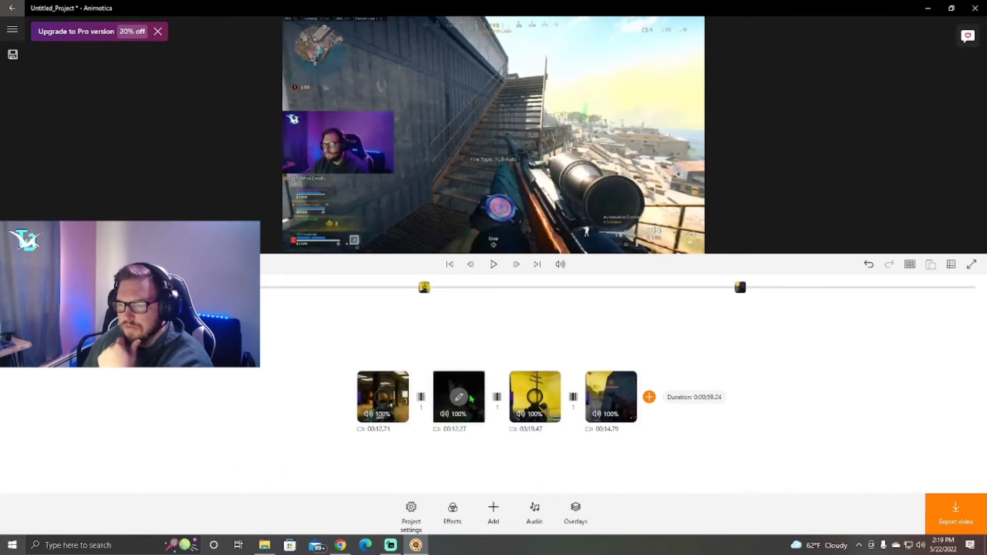
pyautogui.click(538, 413)
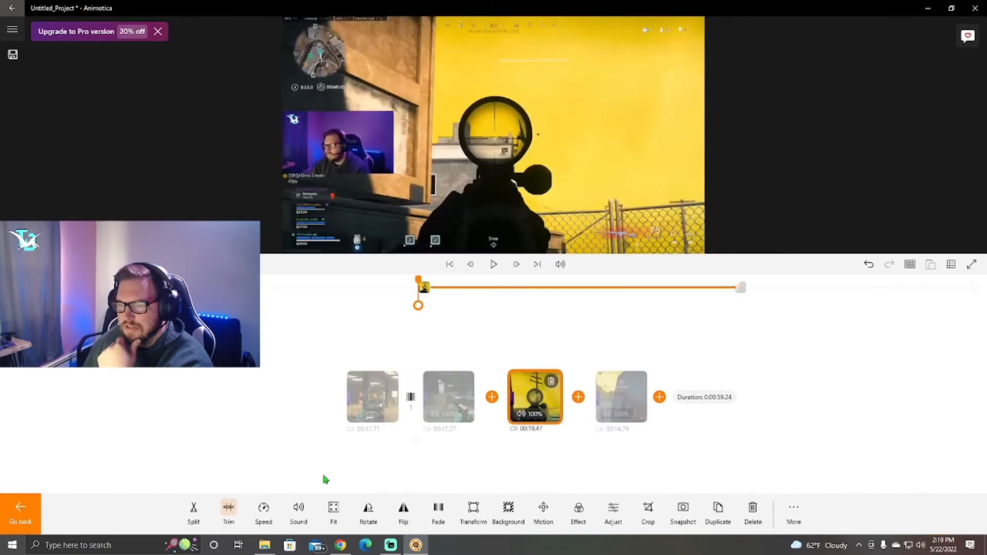
pyautogui.click(229, 510)
pyautogui.click(213, 431)
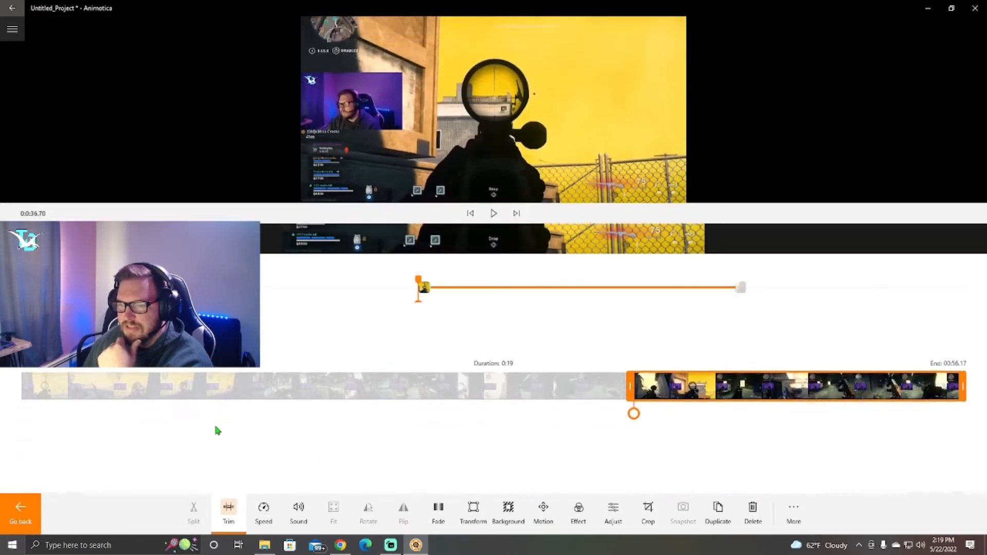
pyautogui.click(493, 245)
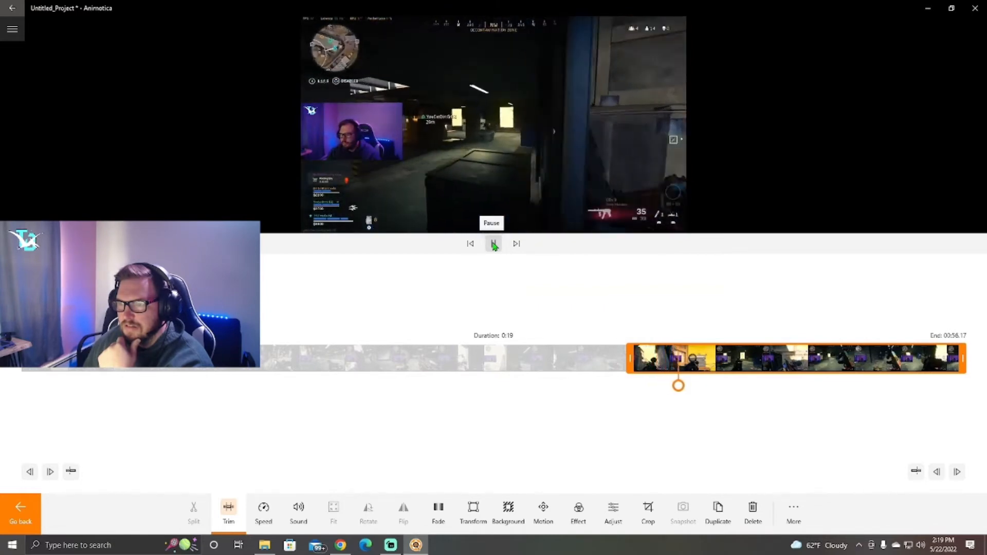
pyautogui.click(494, 245)
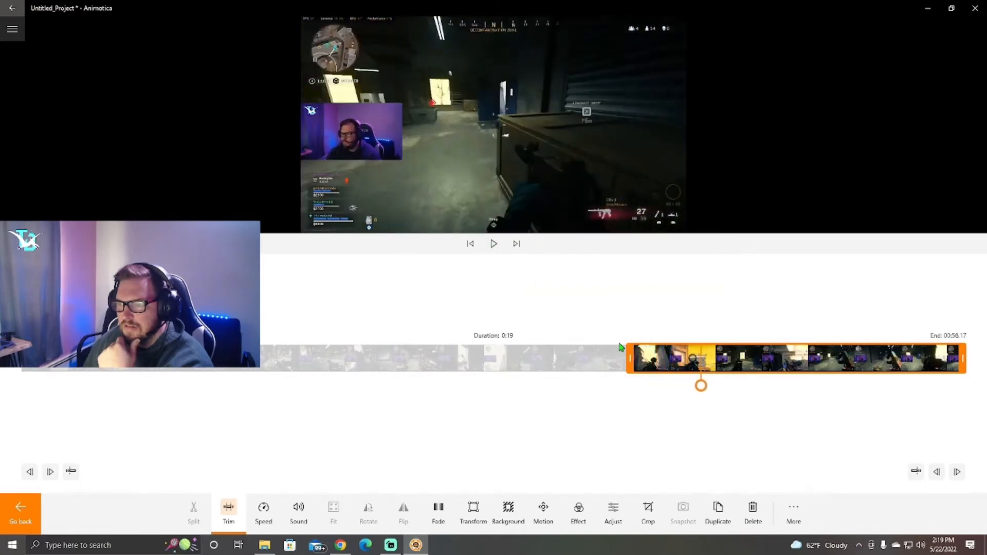
pyautogui.moveTo(631, 359); pyautogui.dragTo(674, 362)
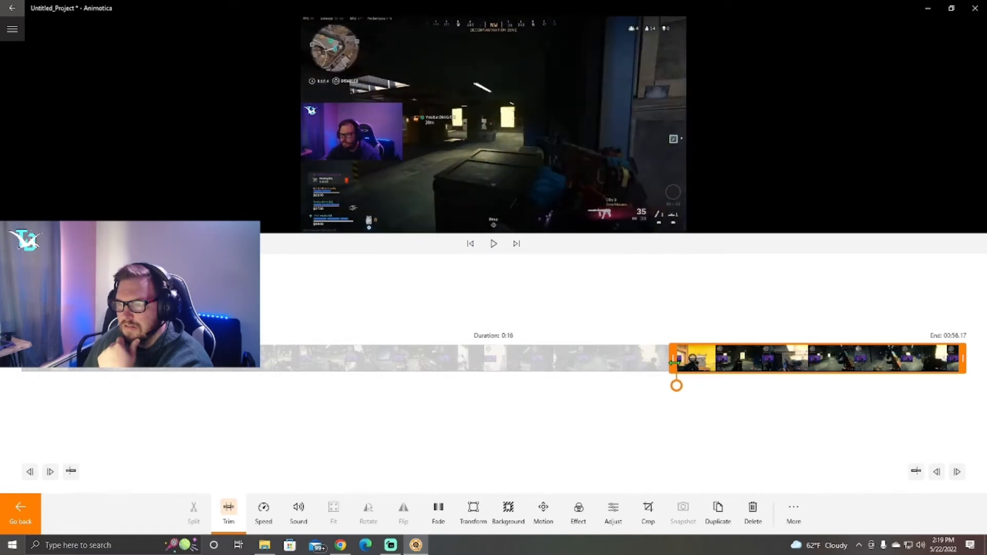
pyautogui.click(494, 243)
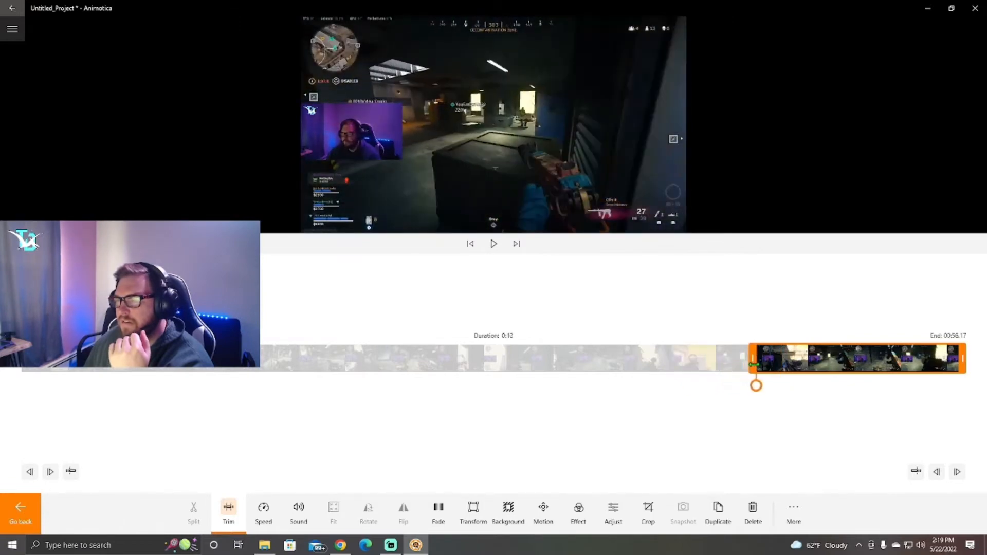
# - Trim the end of the third clip to 00:54.9 and return to the clip sequence
pyautogui.click(493, 250)
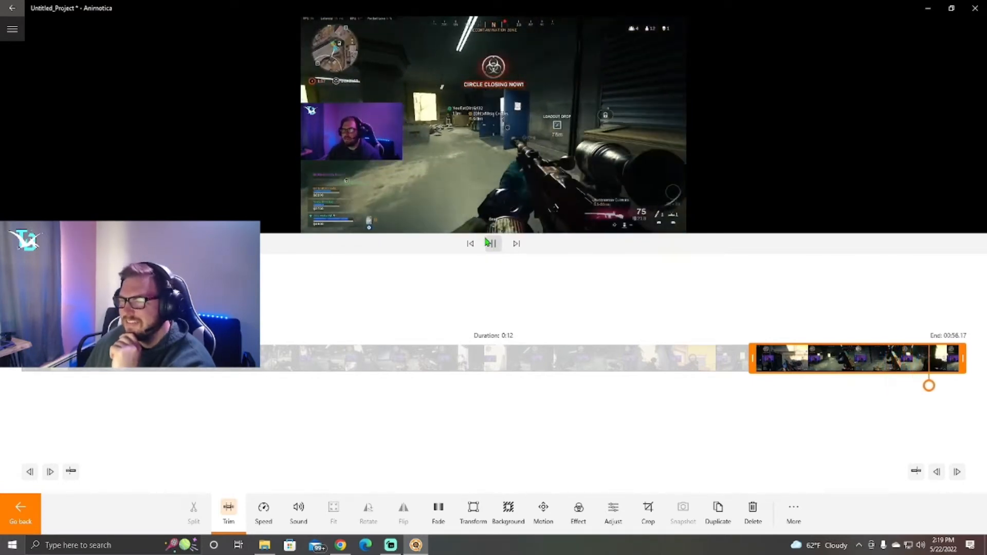
pyautogui.click(494, 245)
pyautogui.moveTo(965, 363); pyautogui.dragTo(945, 363)
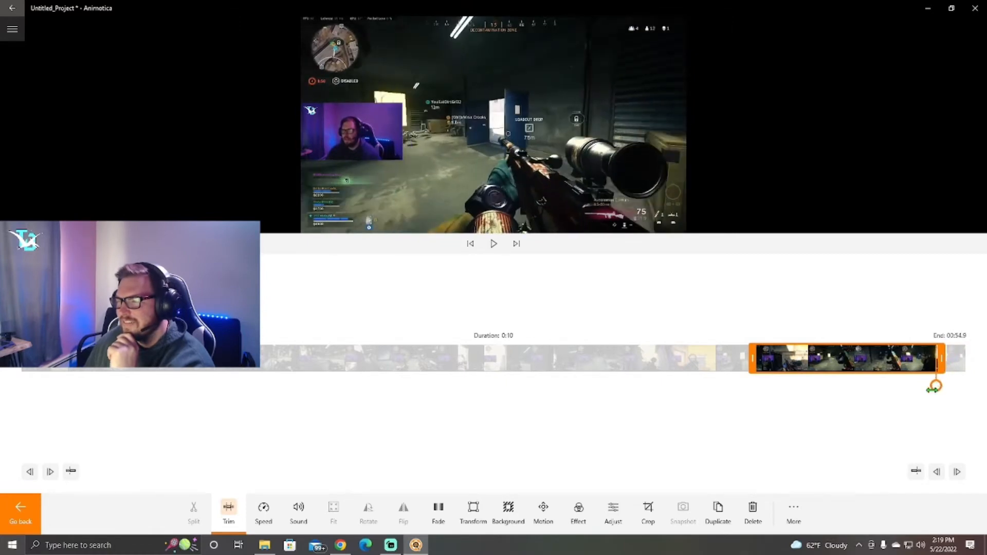
pyautogui.click(487, 249)
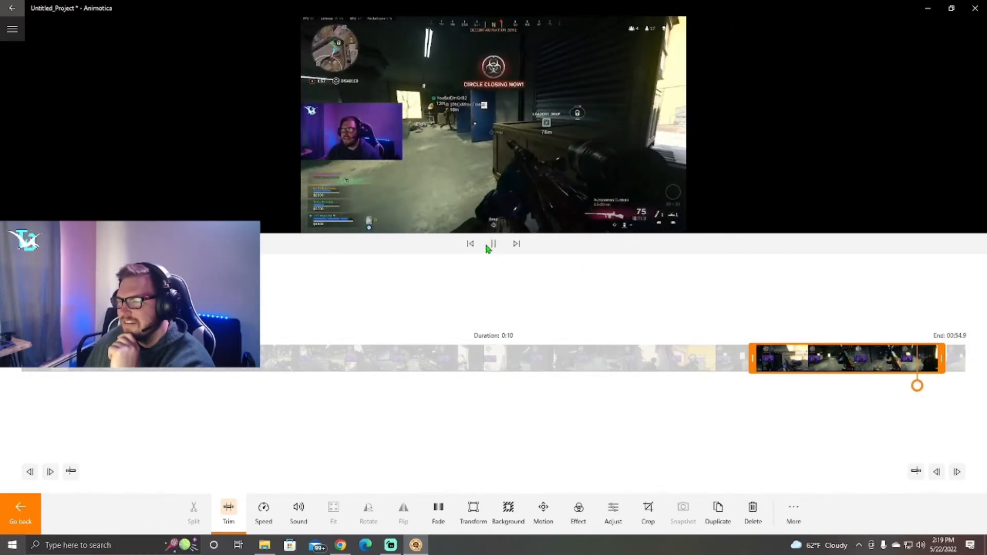
pyautogui.click(24, 524)
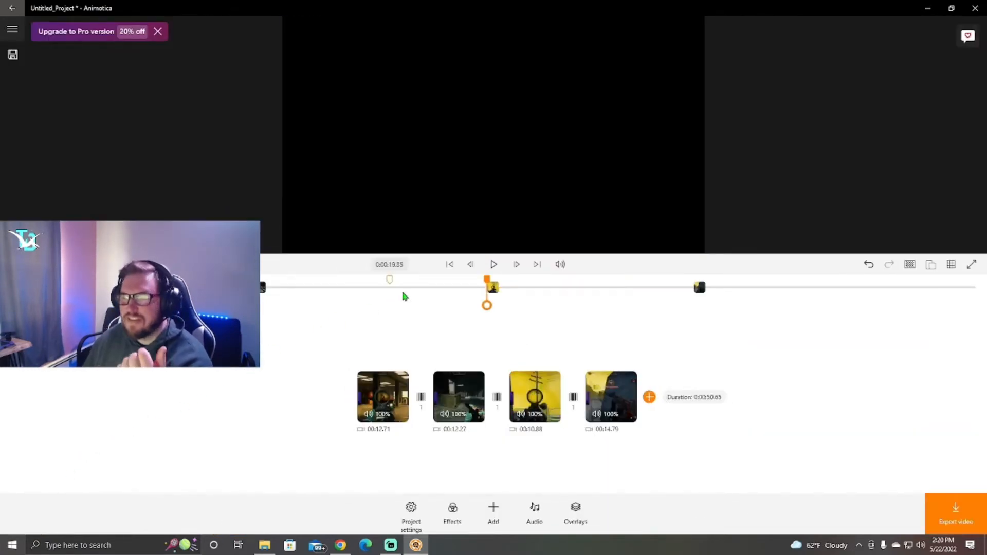
# - Return to the start of the sequence and export the video at 1080p and 100% quality to the YOUTUBE STREAM CLIPS folder as Animotica_22_5_14_20_24
pyautogui.click(449, 265)
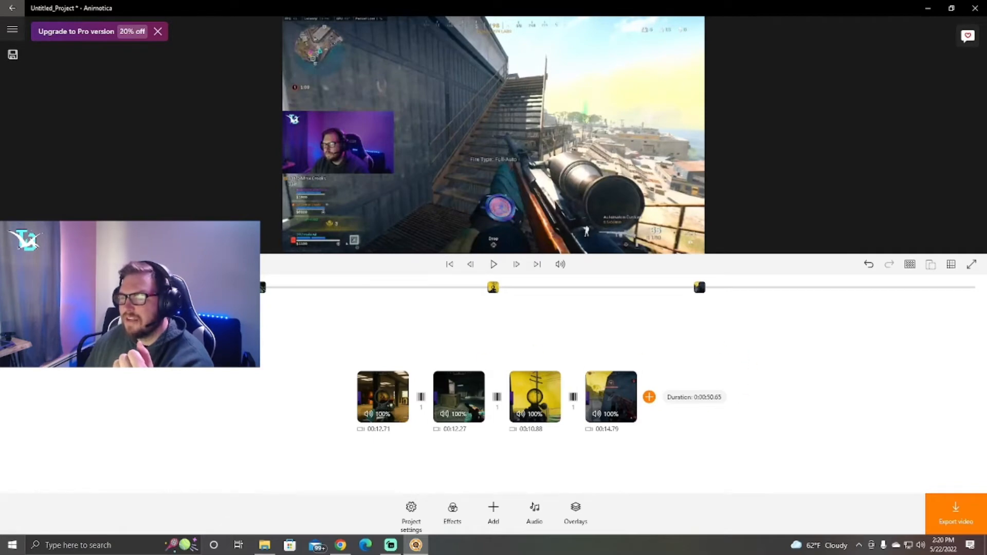
pyautogui.moveTo(518, 397)
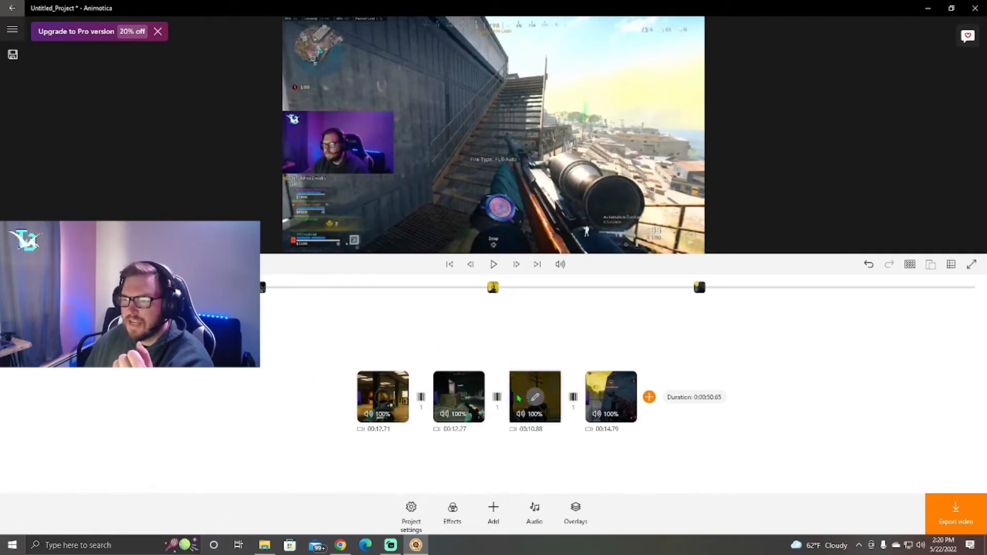
pyautogui.click(937, 511)
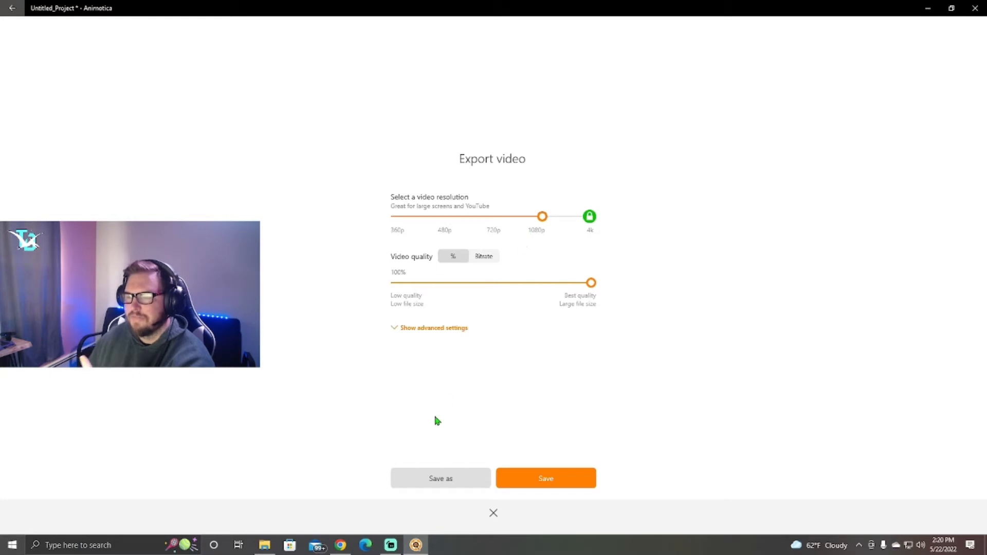
pyautogui.click(438, 483)
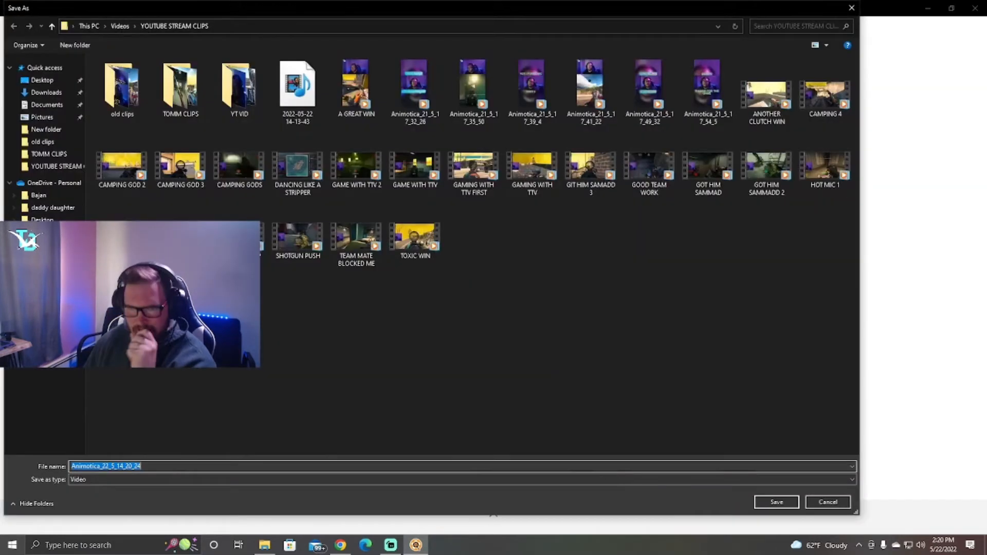
pyautogui.click(61, 168)
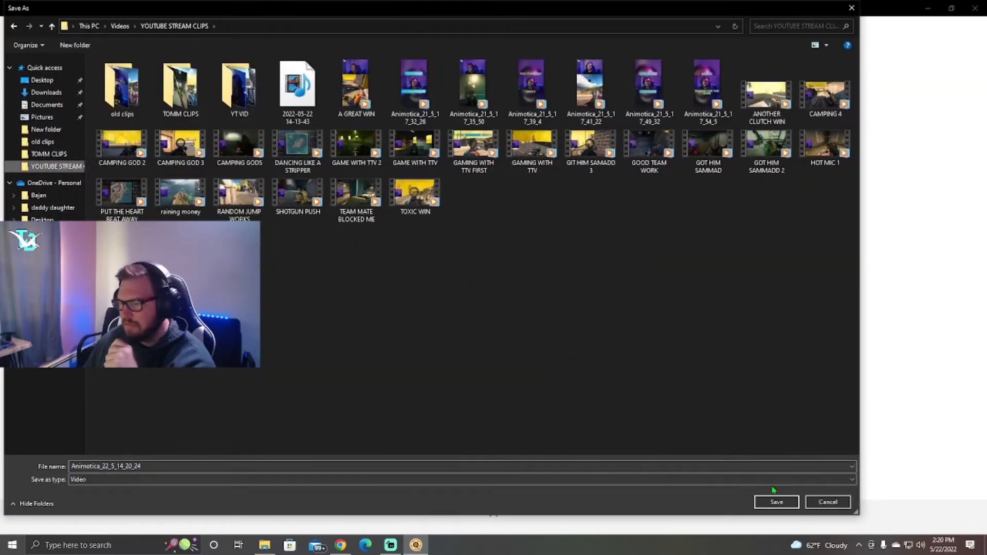
pyautogui.click(777, 502)
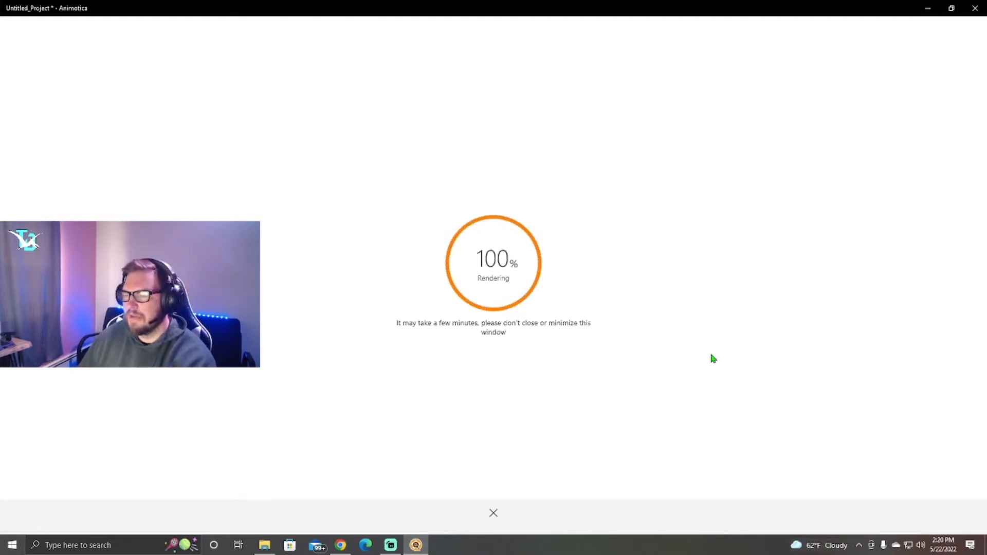
# - Leave the finished export, exit the project to the start page and close Animotica
pyautogui.click(494, 513)
pyautogui.click(12, 7)
pyautogui.click(424, 335)
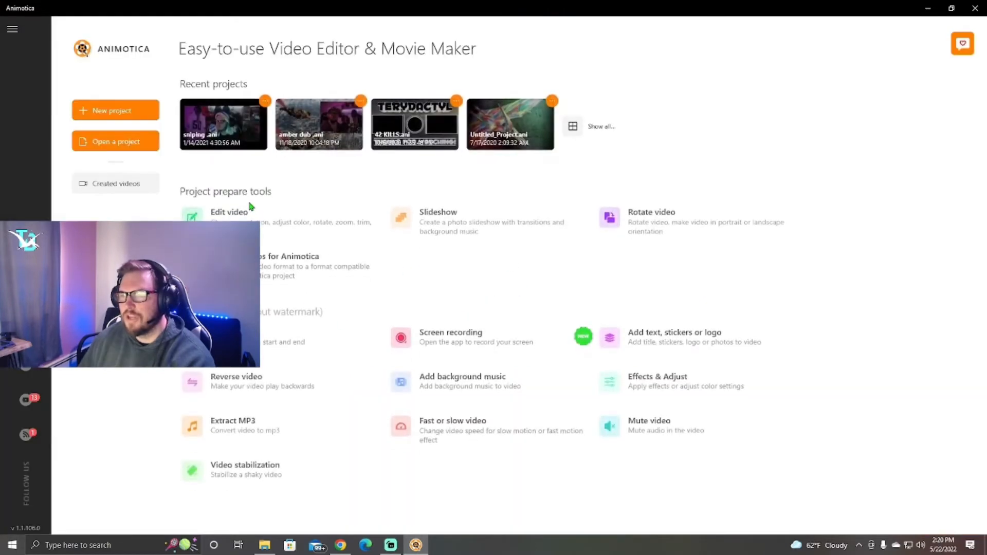
pyautogui.click(975, 8)
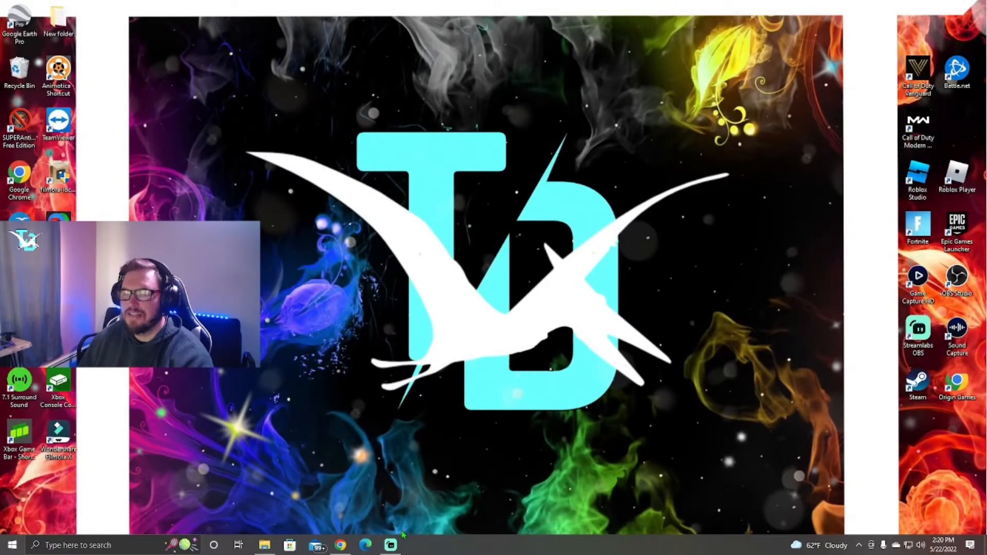
# - Switch to StreamLadder in Chrome and load the local file Animotica_22_5_14_20_24 from the YOUTUBE STREAM CLIPS folder
pyautogui.click(341, 547)
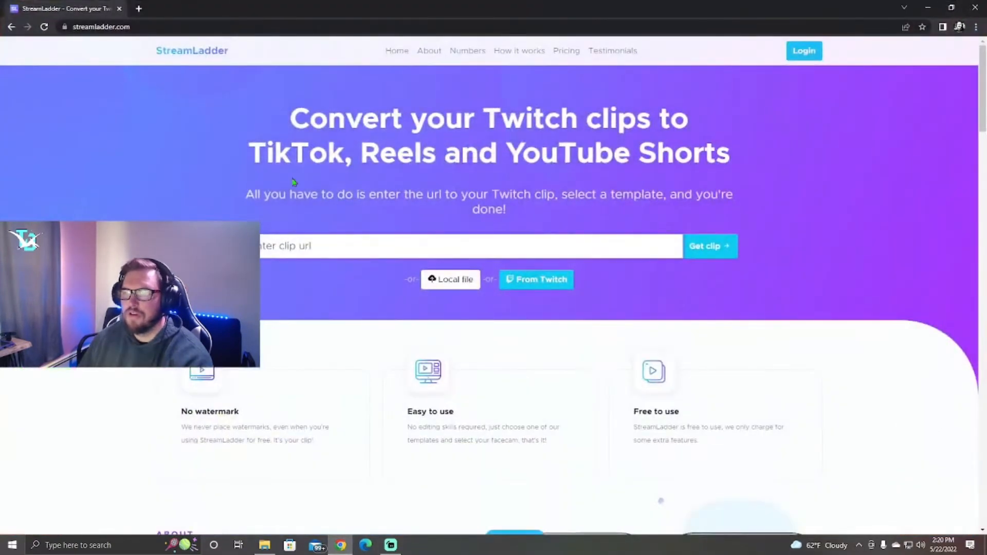
pyautogui.click(452, 286)
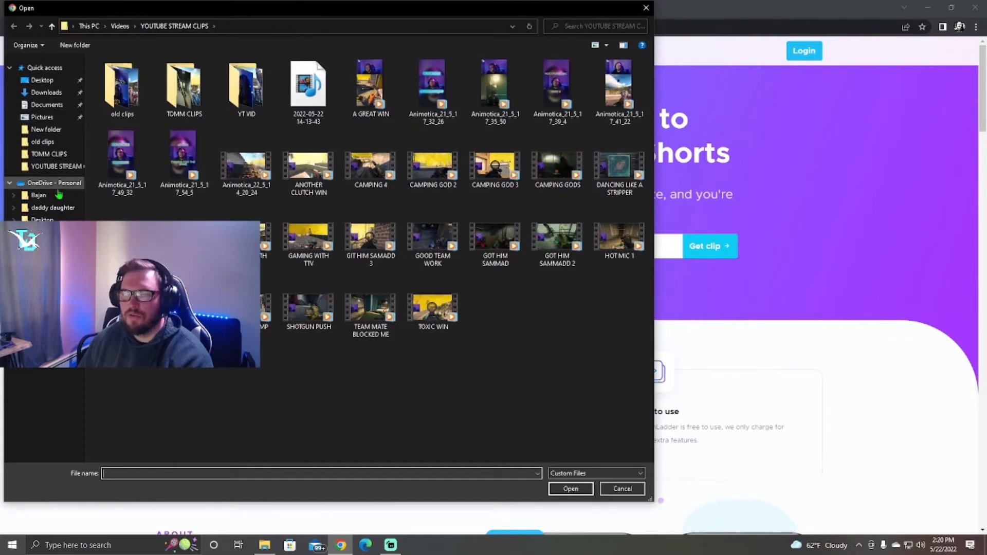
pyautogui.click(67, 167)
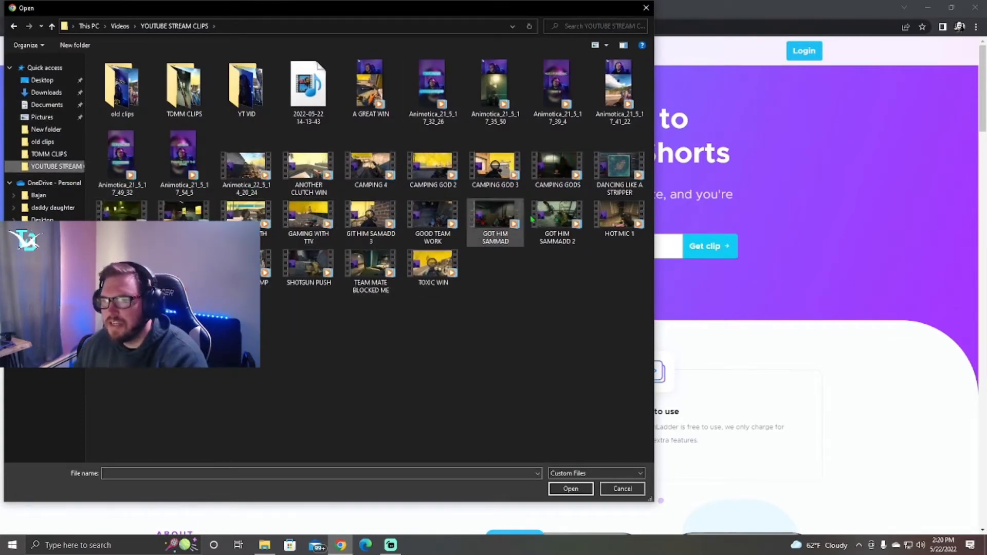
pyautogui.click(246, 167)
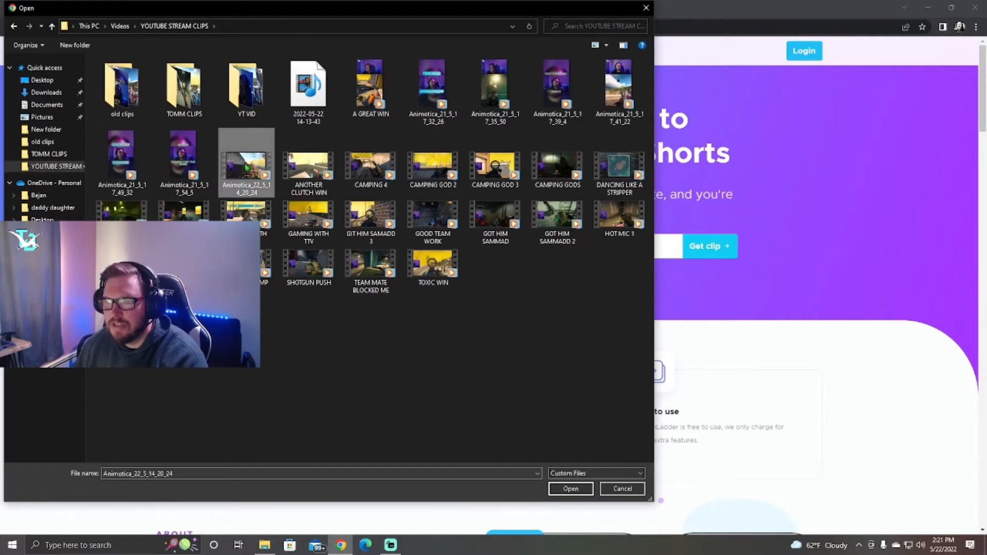
pyautogui.click(554, 488)
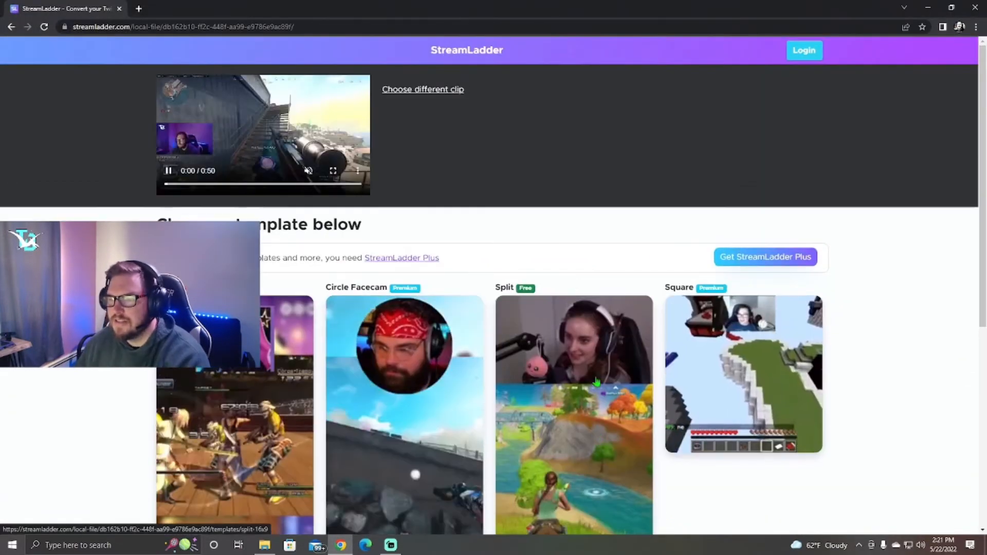
# - Look through the free and premium layout templates and choose the free Split template for the clip
pyautogui.moveTo(702, 340)
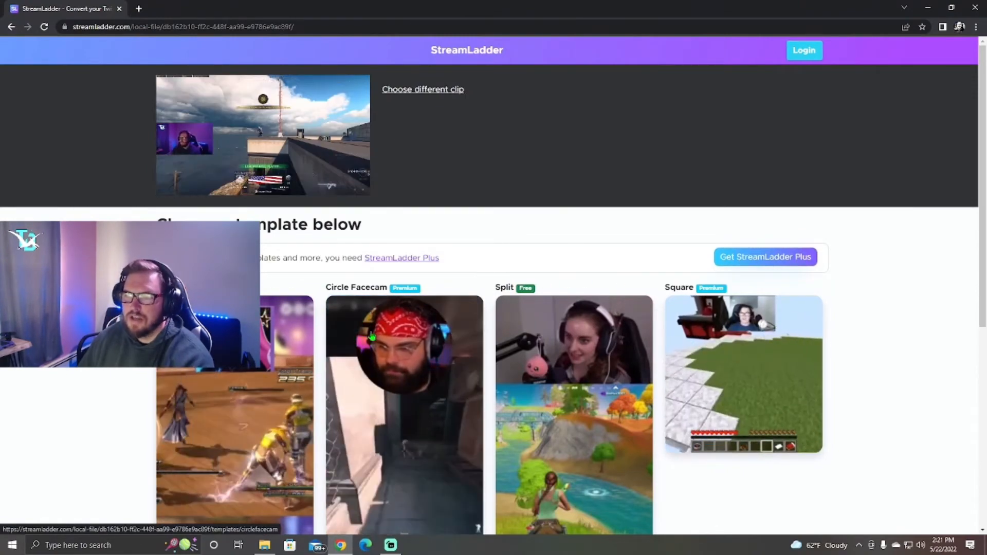
pyautogui.scroll(-8, 445, 323)
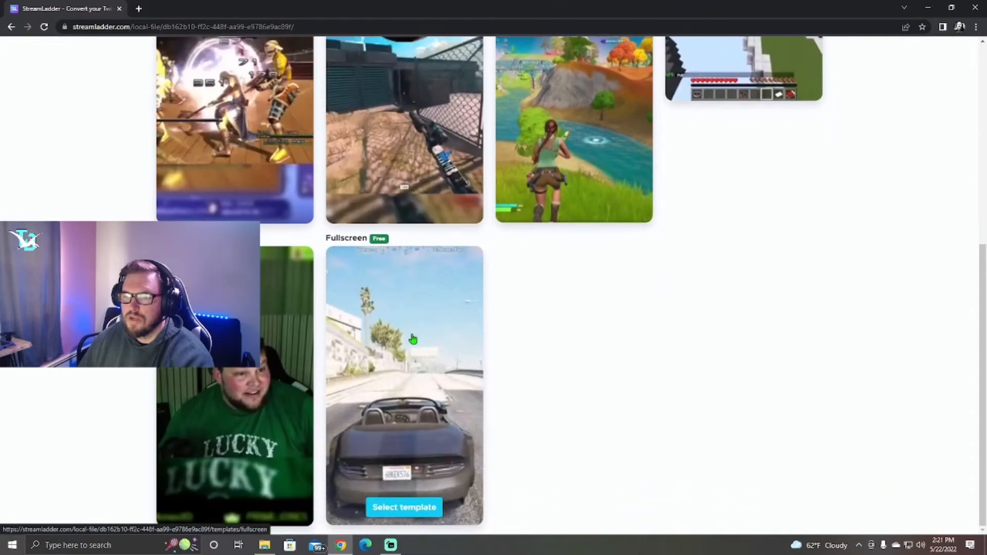
pyautogui.scroll(3, 405, 343)
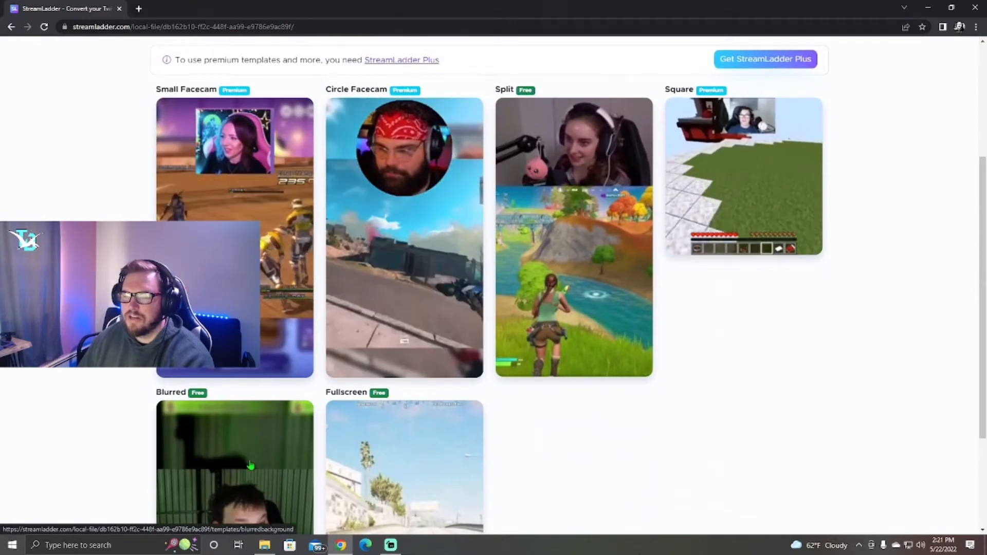
pyautogui.scroll(-3, 375, 432)
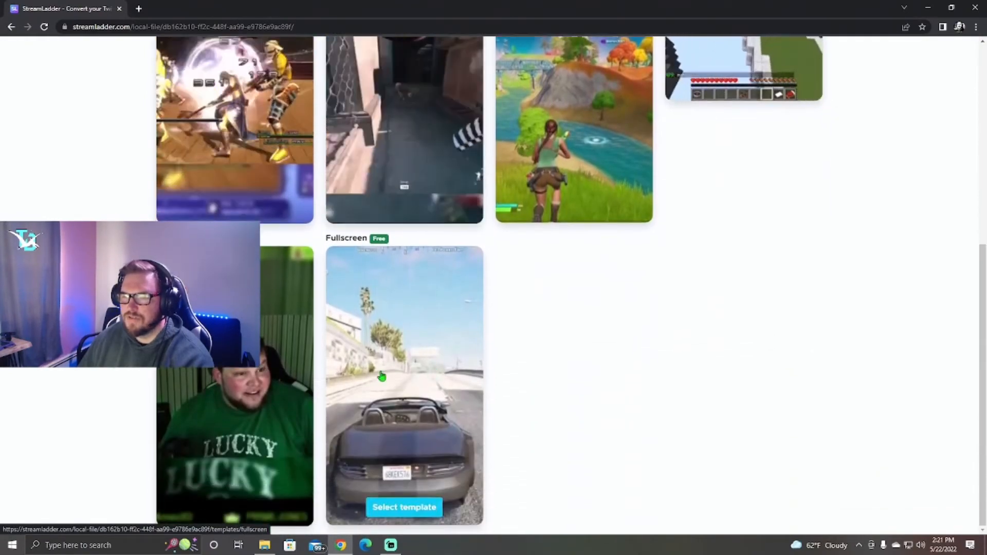
pyautogui.scroll(5, 411, 371)
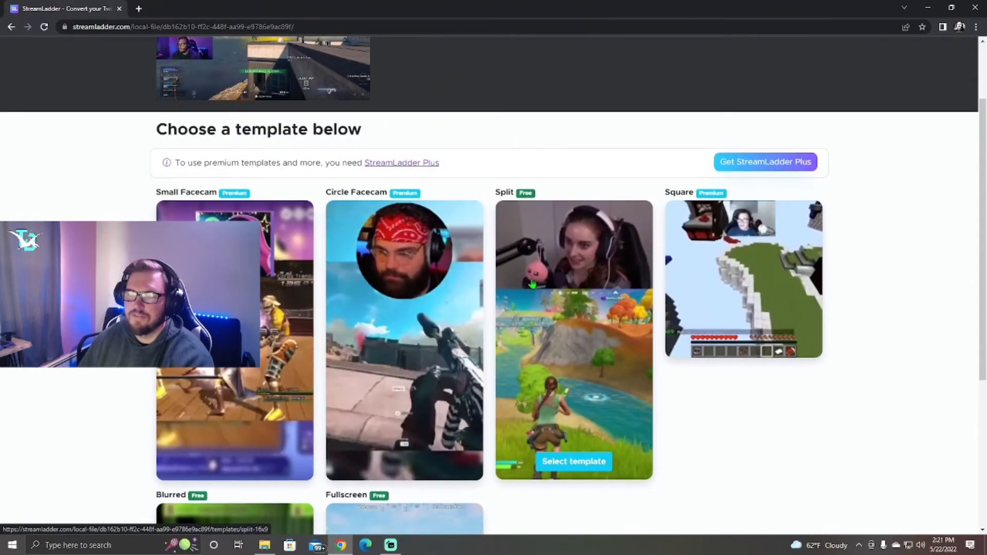
pyautogui.click(555, 315)
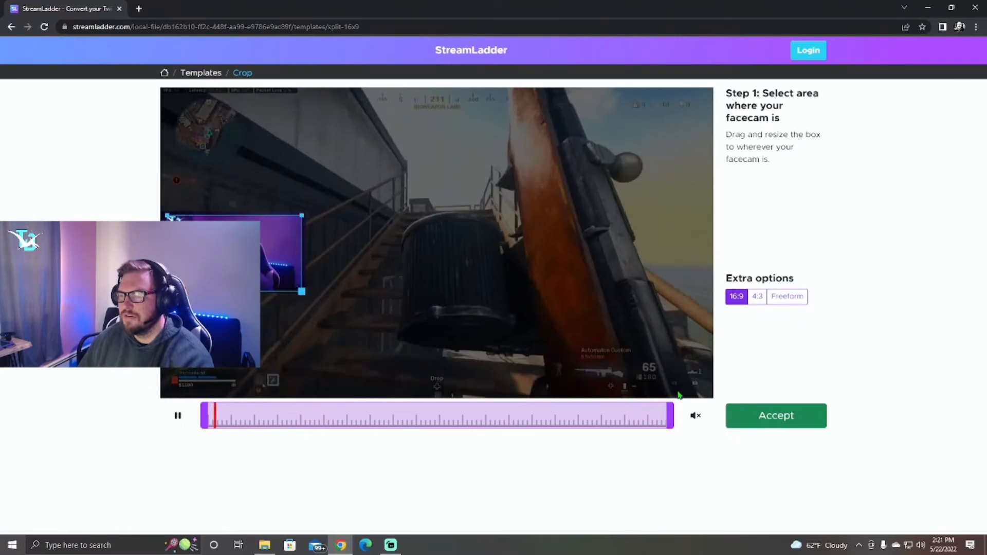
# - Unmute the clip, accept the 16:9 facecam crop around the webcam, and shift the gameplay crop slightly left before accepting it
pyautogui.click(697, 416)
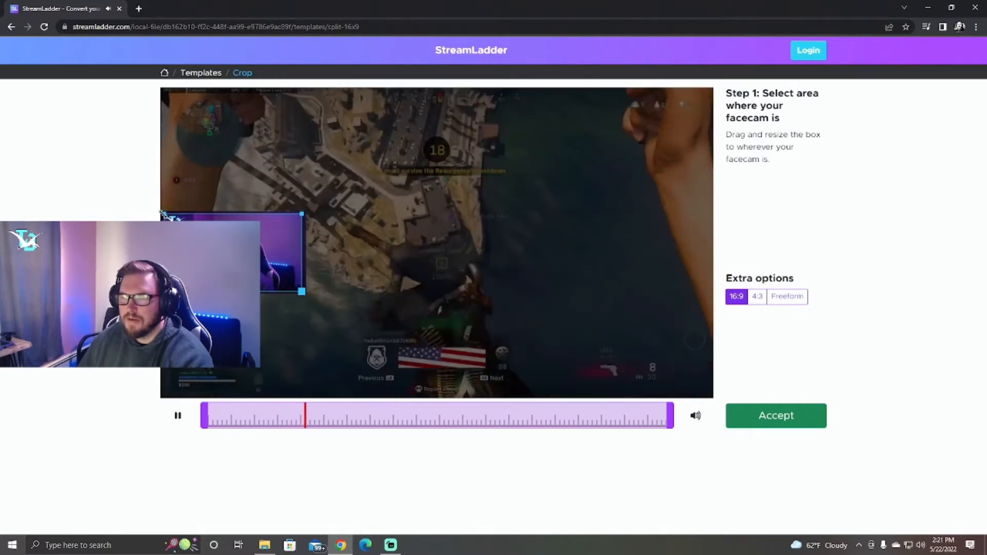
pyautogui.click(764, 421)
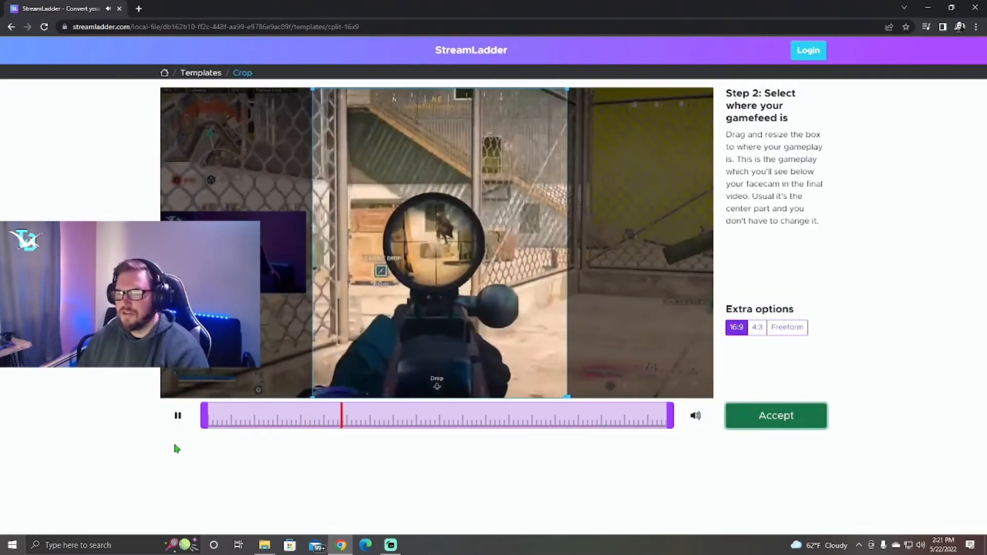
pyautogui.click(177, 418)
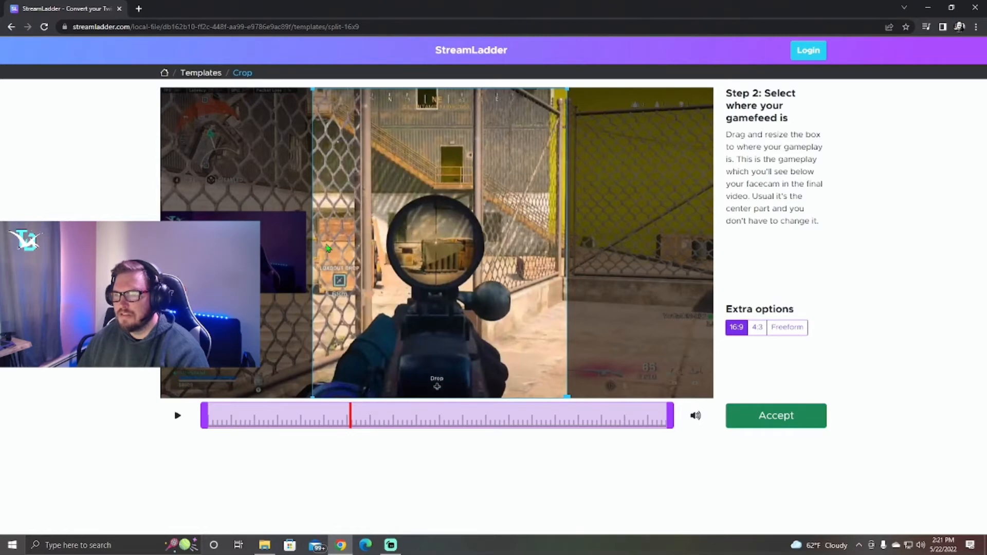
pyautogui.moveTo(400, 249); pyautogui.dragTo(447, 244)
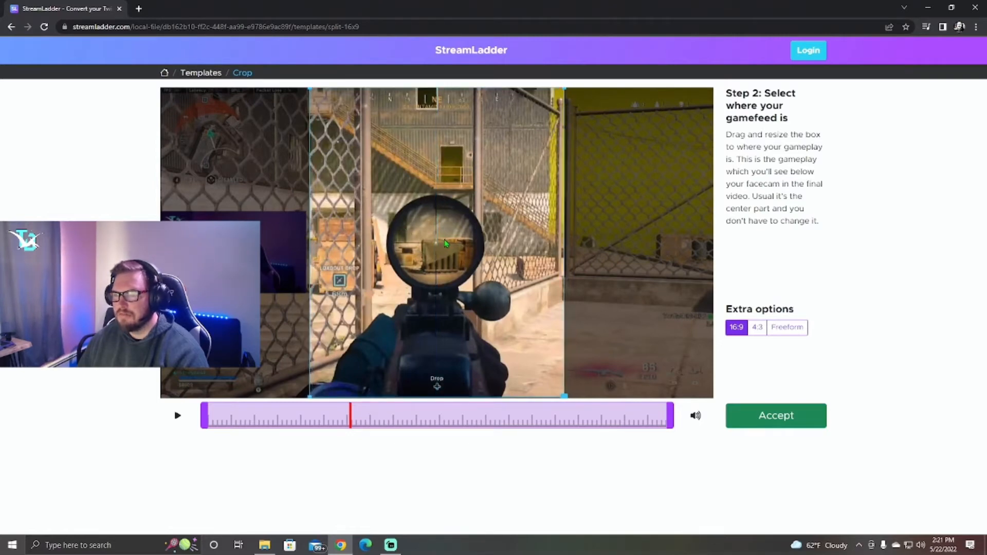
pyautogui.click(178, 416)
pyautogui.click(178, 416)
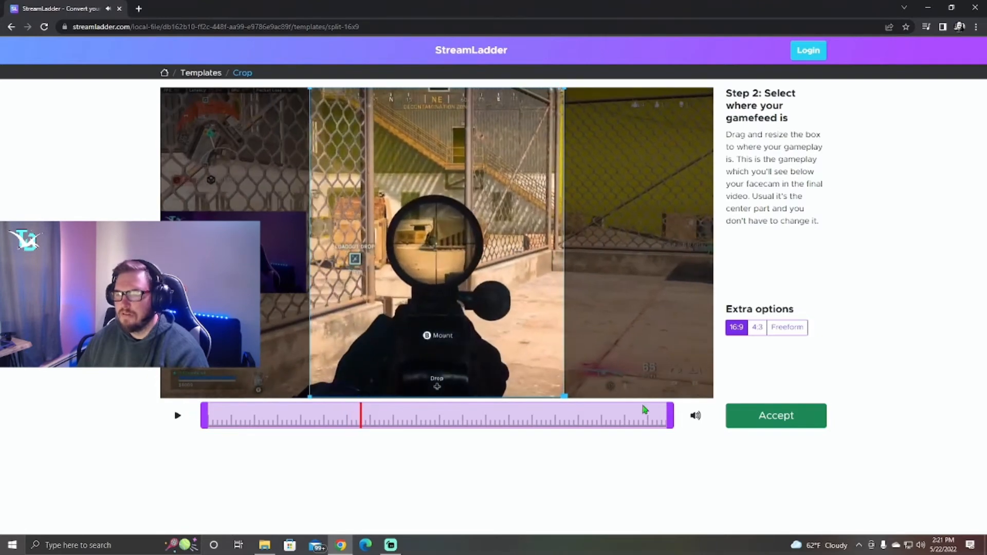
pyautogui.click(733, 407)
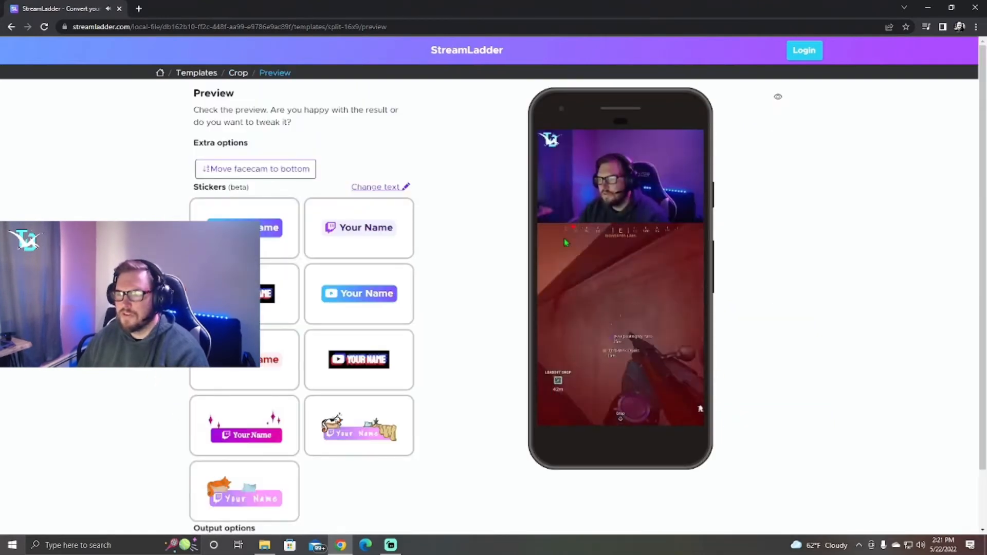
# - Generate the vertical split video from the preview and download the rendered result
pyautogui.scroll(-2, 443, 304)
pyautogui.click(311, 515)
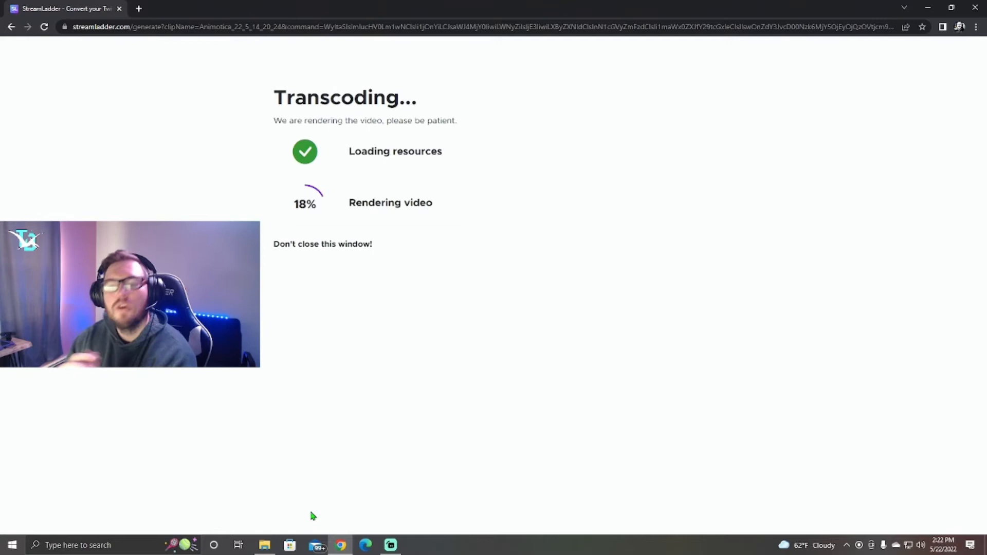
pyautogui.moveTo(276, 544)
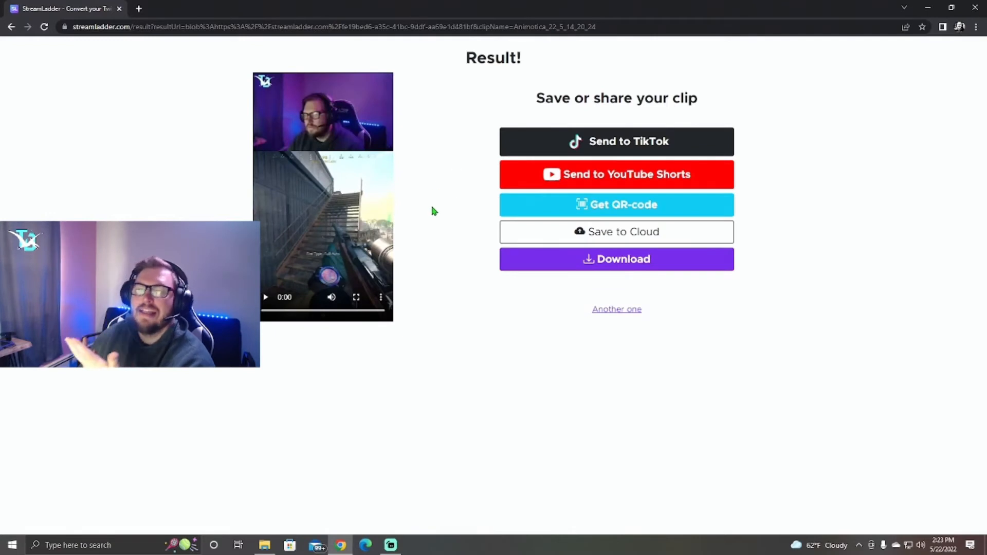
pyautogui.click(622, 266)
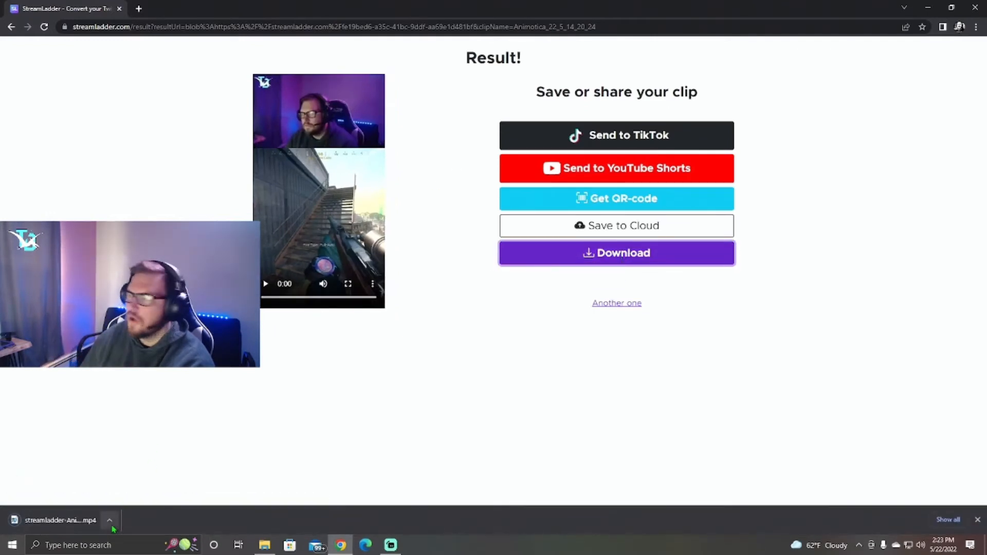
# - Show the downloaded StreamLadder video in its folder and move it from Downloads to the YOUTUBE STREAM CLIPS folder
pyautogui.click(110, 520)
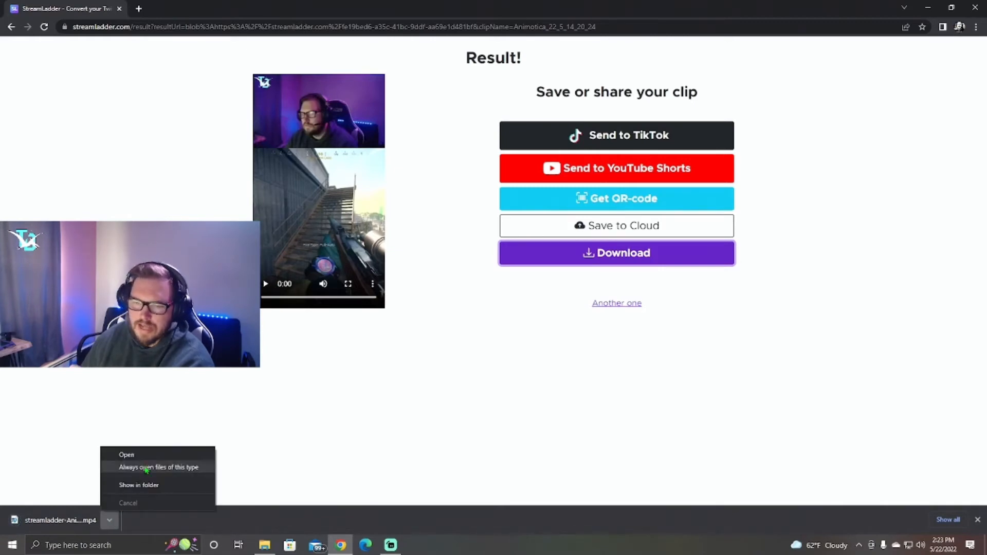
pyautogui.click(146, 484)
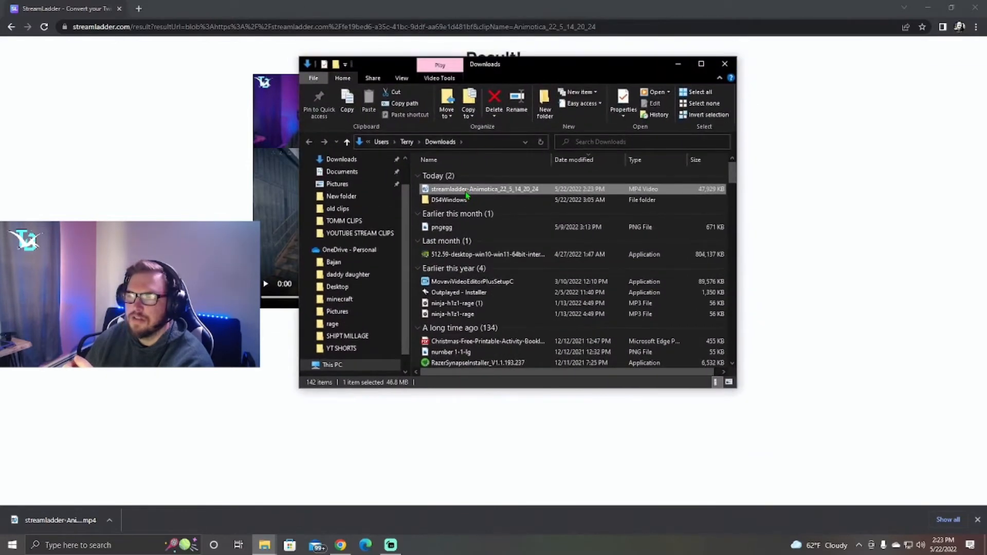
pyautogui.moveTo(467, 194); pyautogui.dragTo(372, 236)
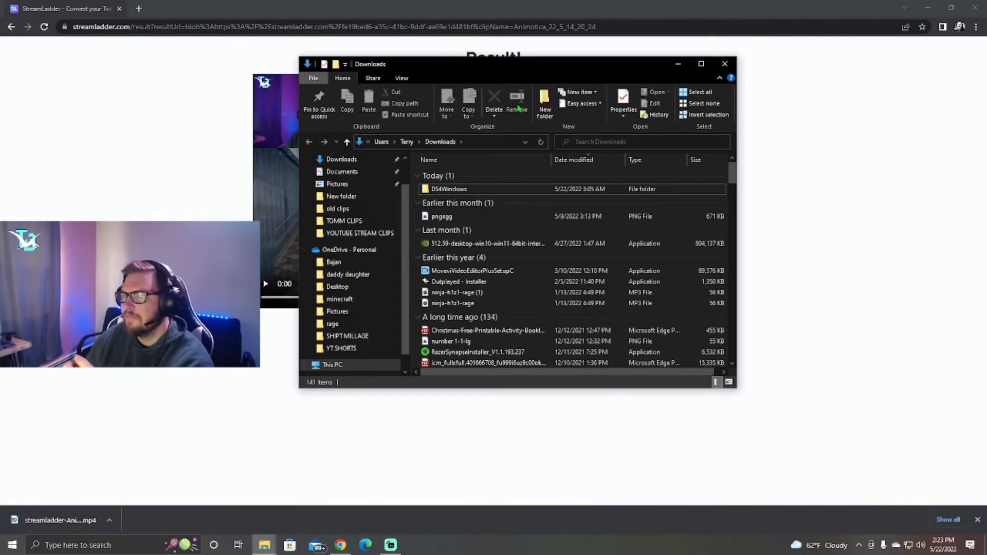
# - Maximize the file window and open the YOUTUBE STREAM CLIPS folder
pyautogui.click(701, 63)
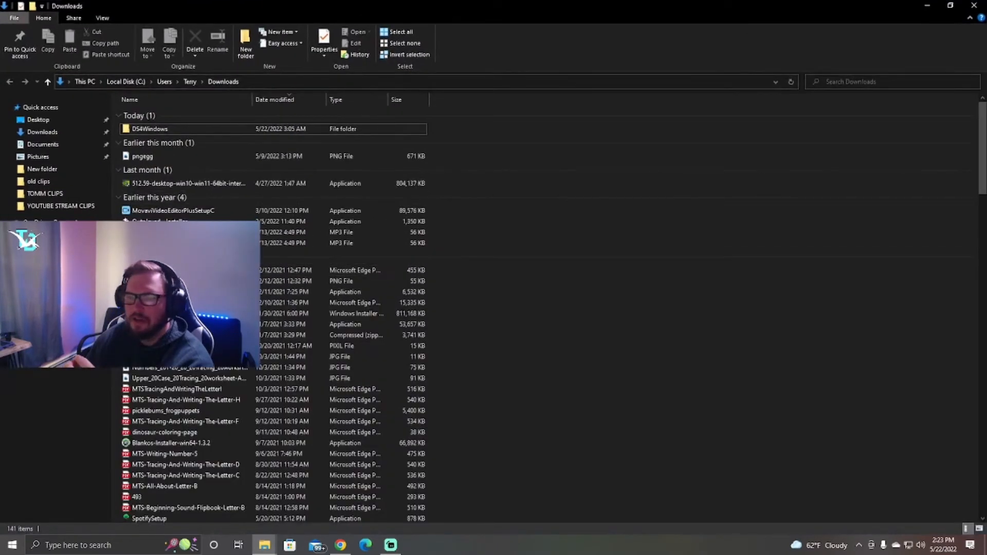
pyautogui.click(93, 211)
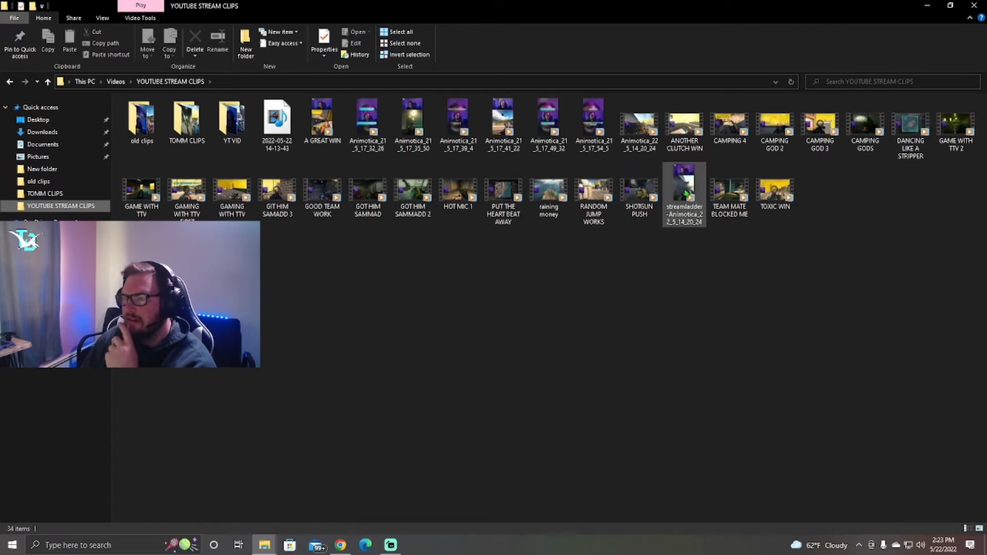
# - Try to rename the StreamLadder video as "camping gods", declining the numbered alternative name
pyautogui.click(688, 224)
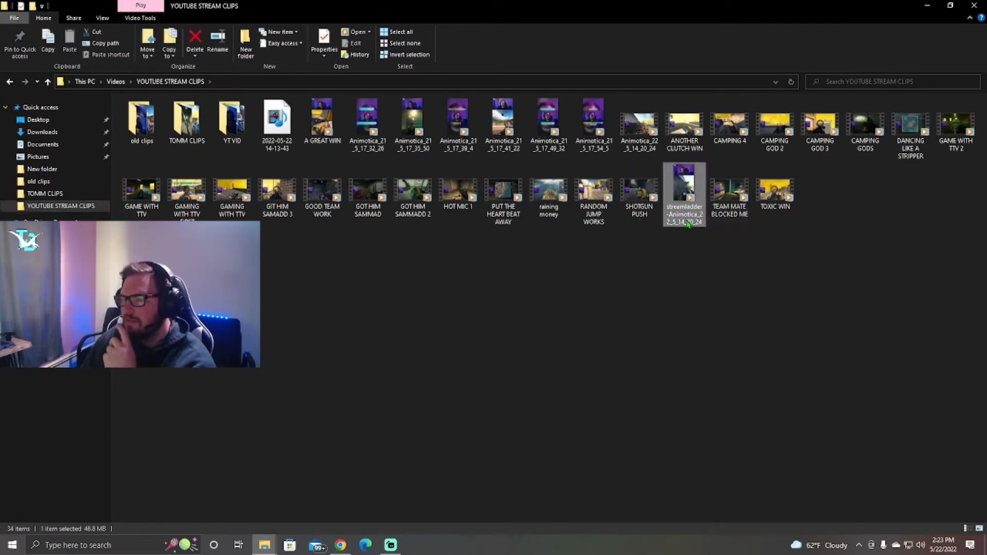
pyautogui.click(688, 224)
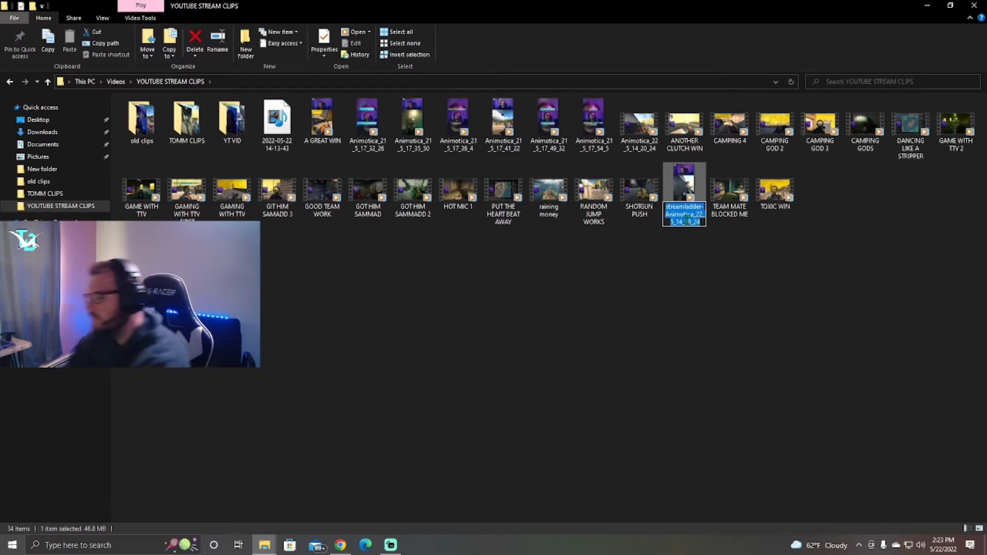
pyautogui.write('camping gods')
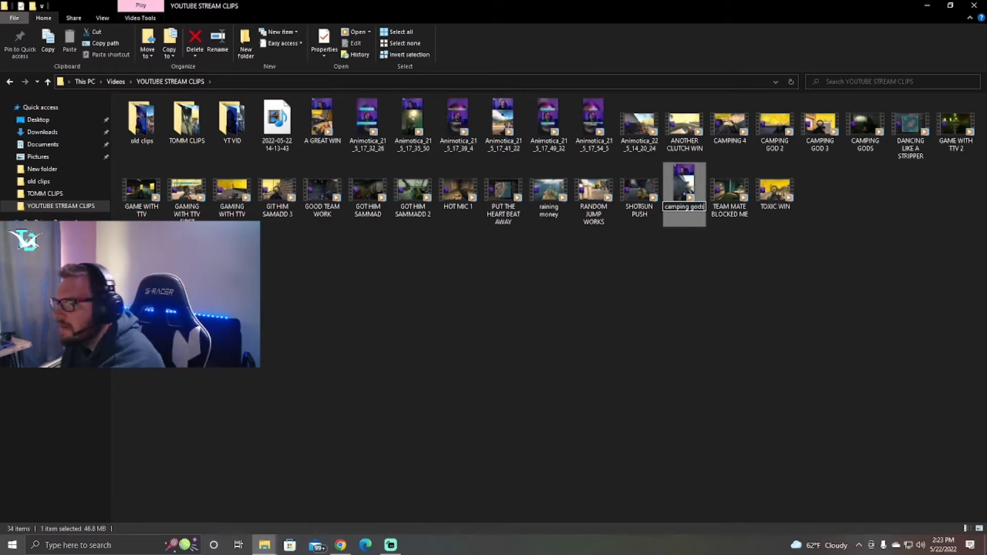
pyautogui.press('Return')
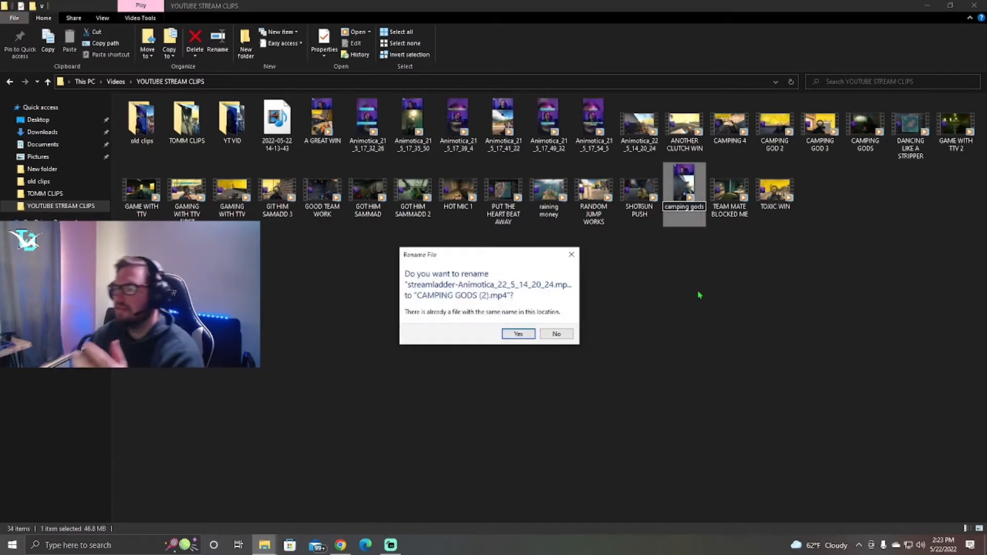
pyautogui.click(549, 334)
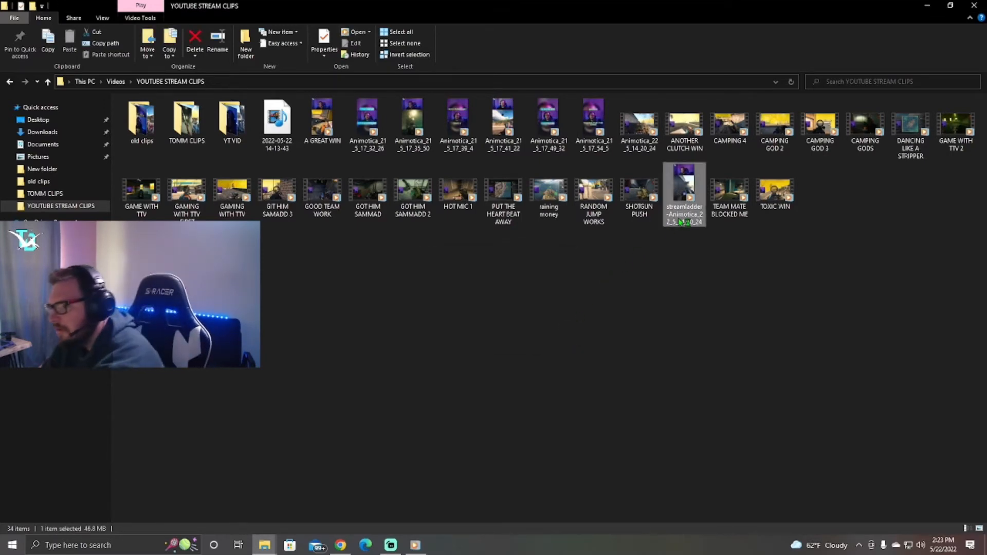
# - Play the StreamLadder video briefly to check it, close the player, and rename the file as "camping"
pyautogui.doubleClick(682, 222)
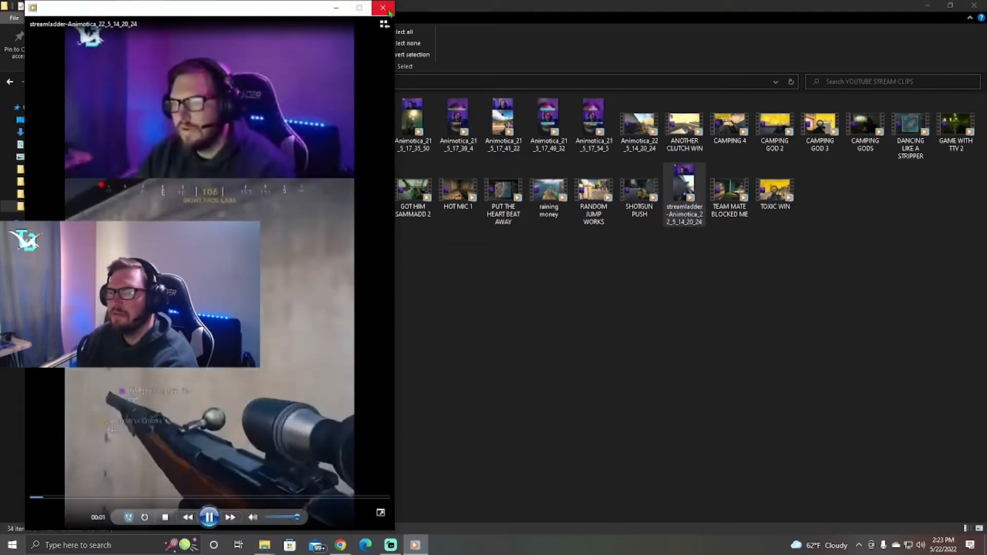
pyautogui.click(386, 9)
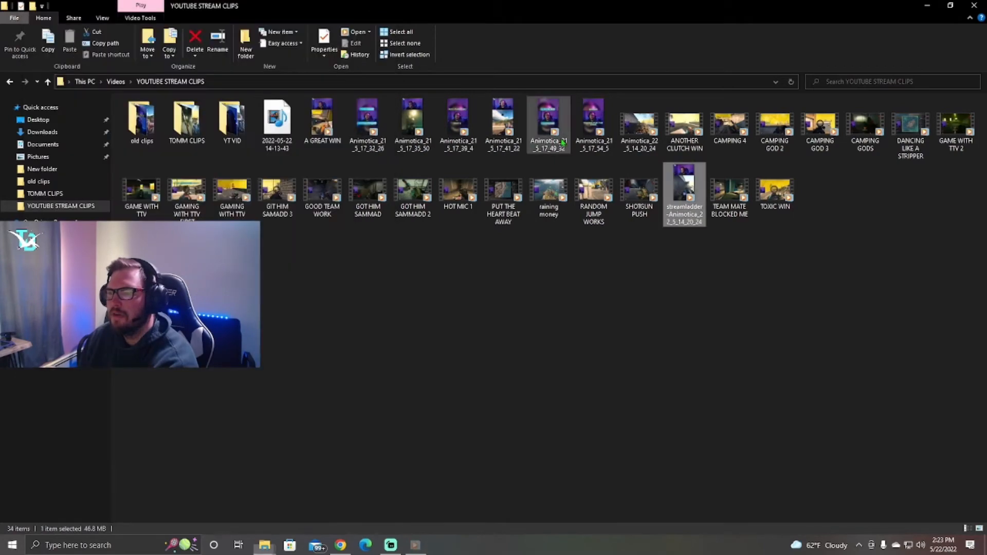
pyautogui.click(687, 224)
pyautogui.write('camping')
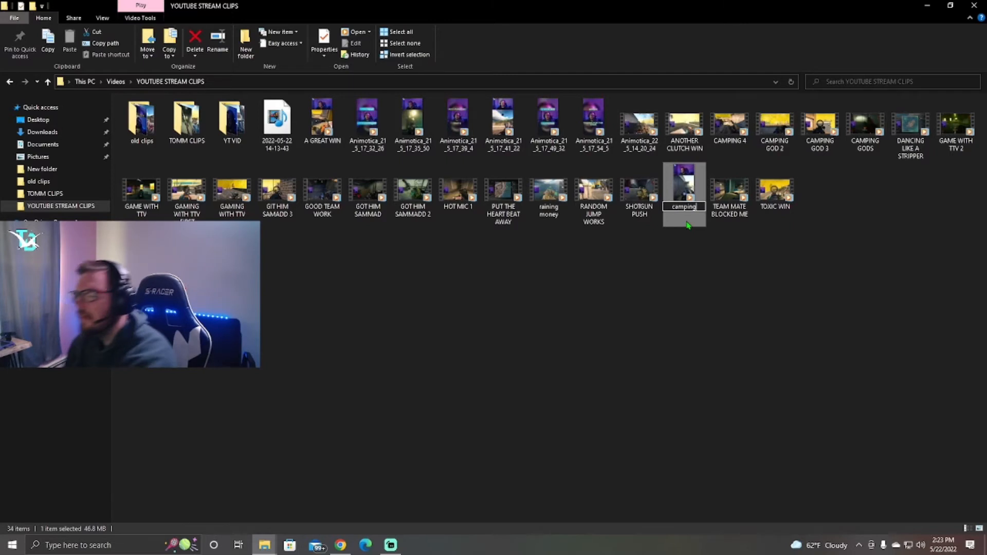
pyautogui.click(692, 278)
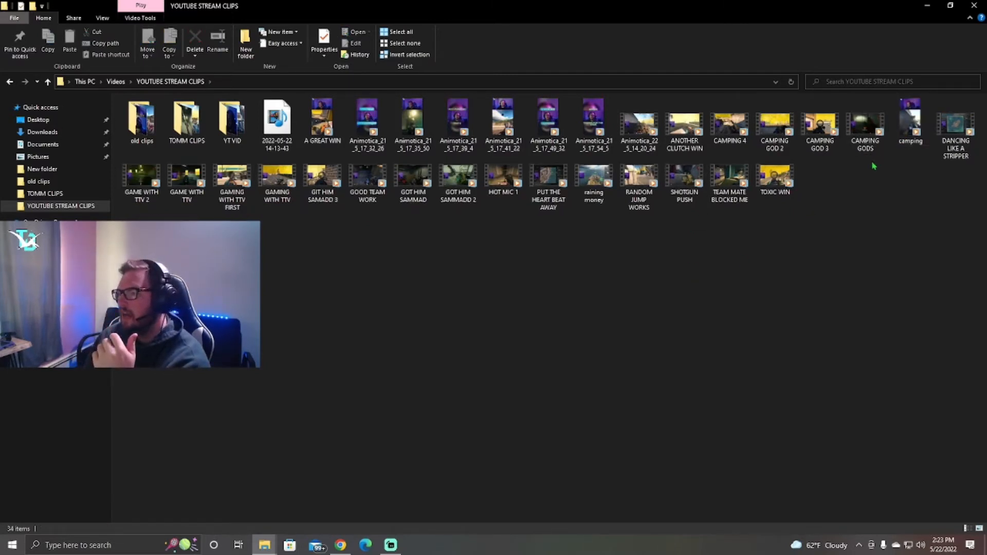
# - Move the CAMPING 4, CAMPING GOD 2, CAMPING GOD 3 and CAMPING GODS clips into the old clips folder
pyautogui.moveTo(873, 161); pyautogui.dragTo(714, 117)
pyautogui.moveTo(808, 117); pyautogui.dragTo(143, 122)
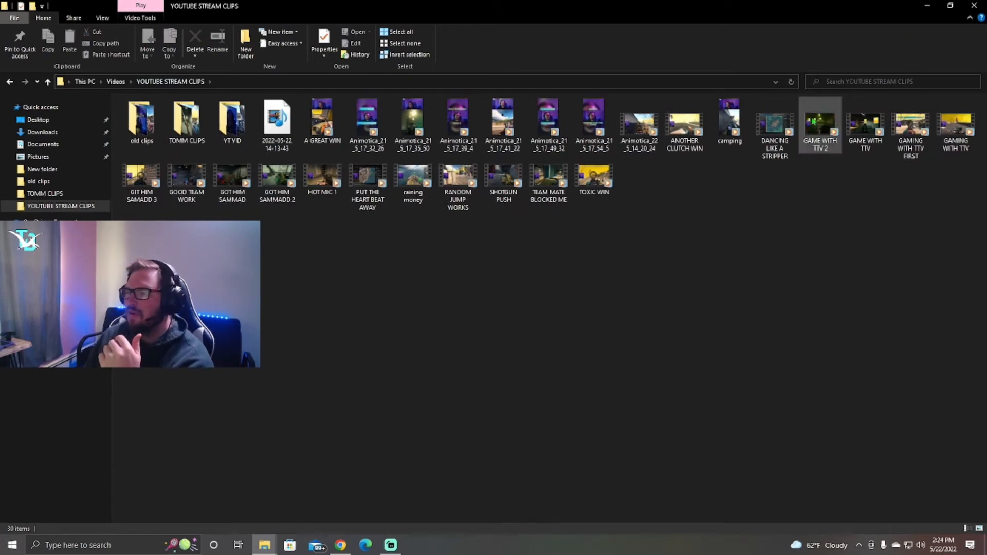
# - Close the file window and the browser, open Animotica, and start a new project
pyautogui.click(973, 7)
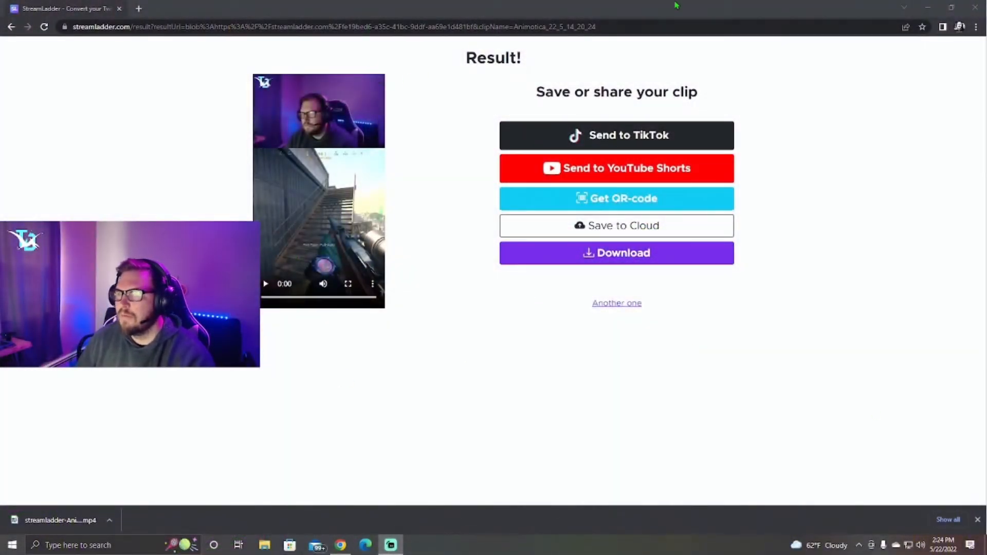
pyautogui.click(973, 8)
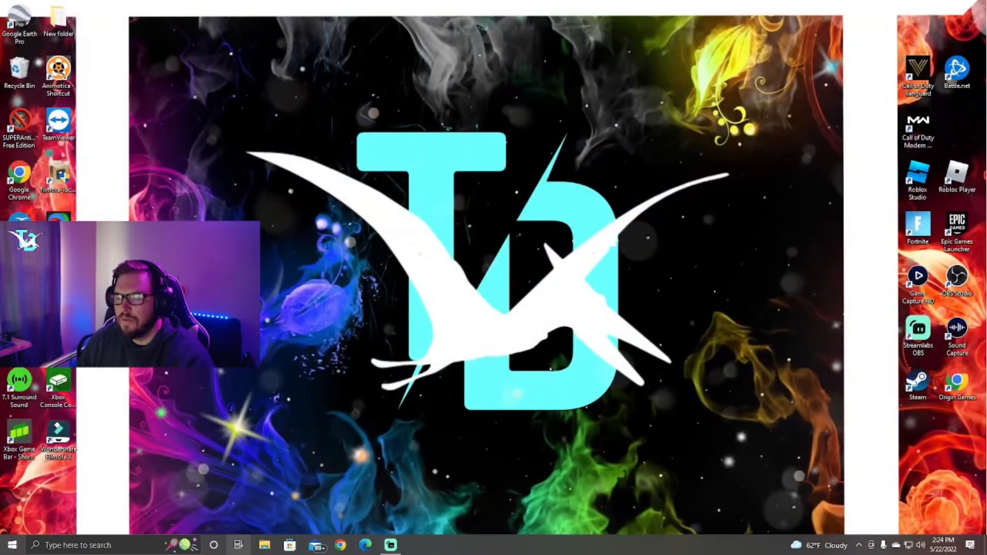
pyautogui.doubleClick(67, 82)
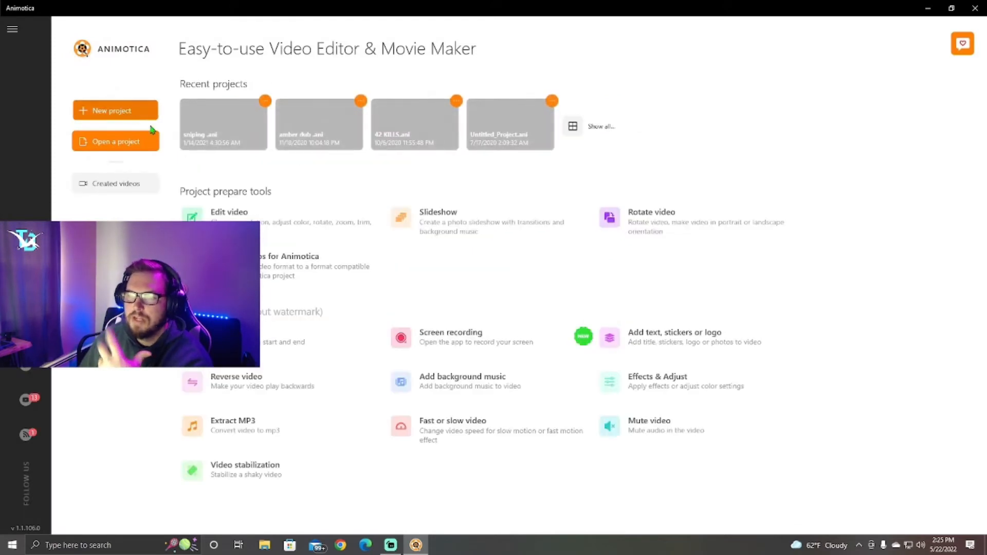
pyautogui.click(135, 114)
pyautogui.click(467, 443)
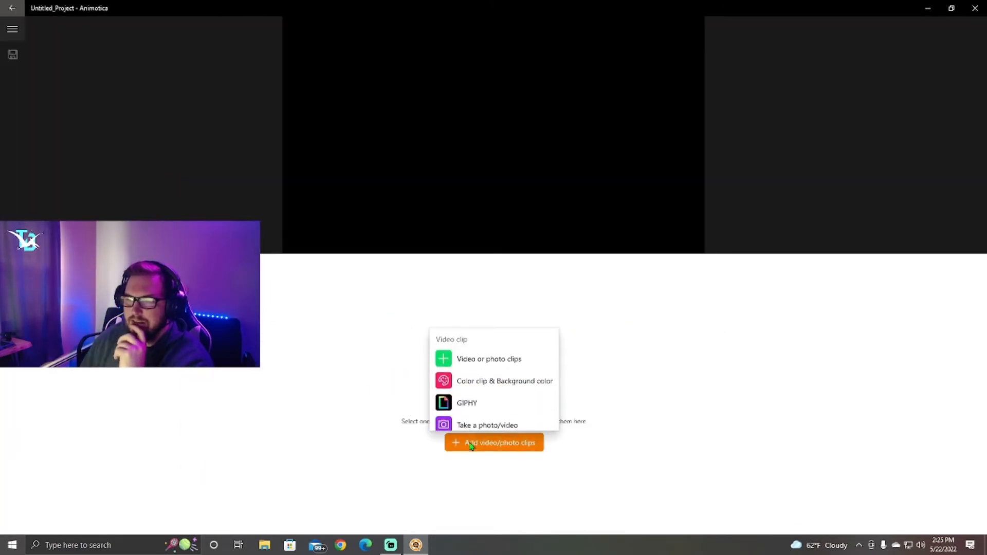
pyautogui.click(489, 351)
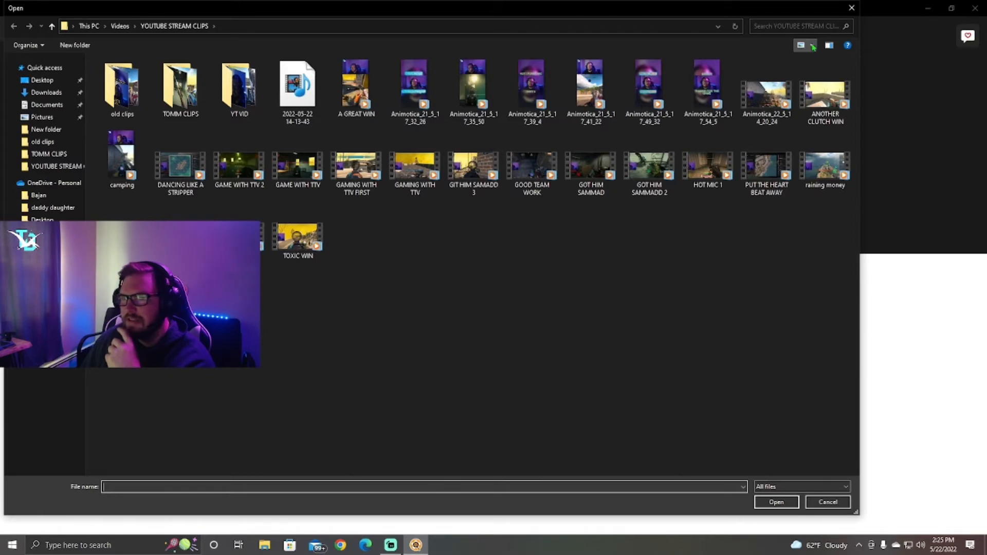
pyautogui.click(852, 8)
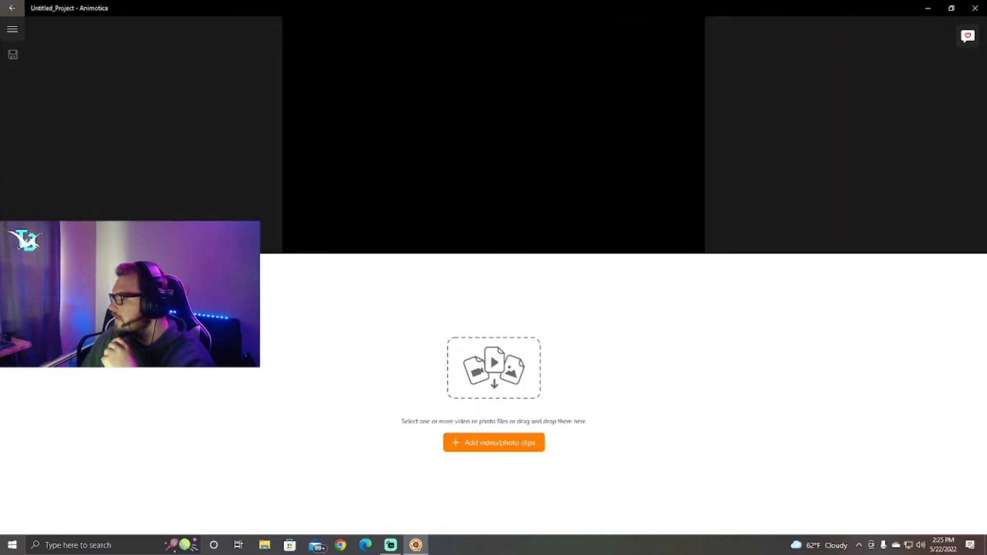
pyautogui.hotkey('alt', 'Tab')
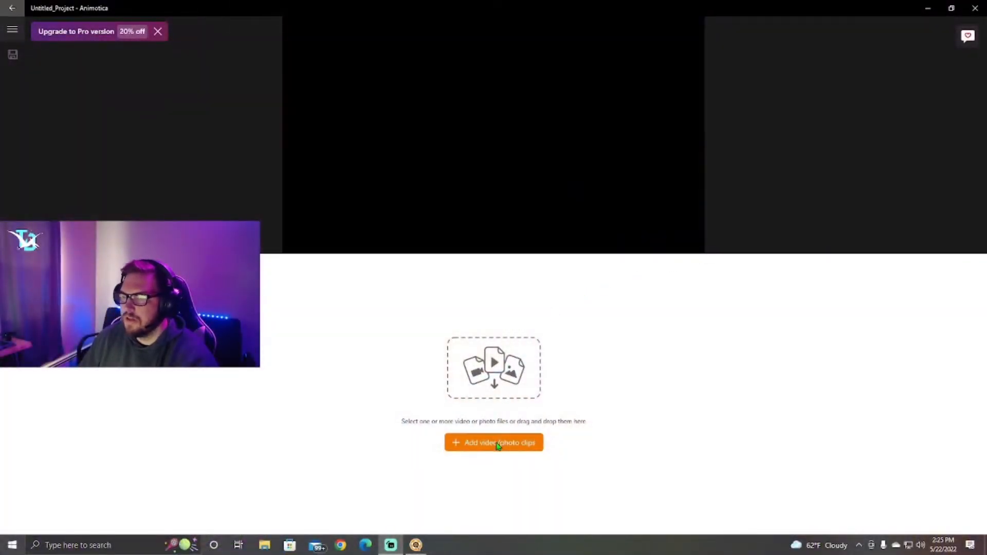
pyautogui.click(498, 443)
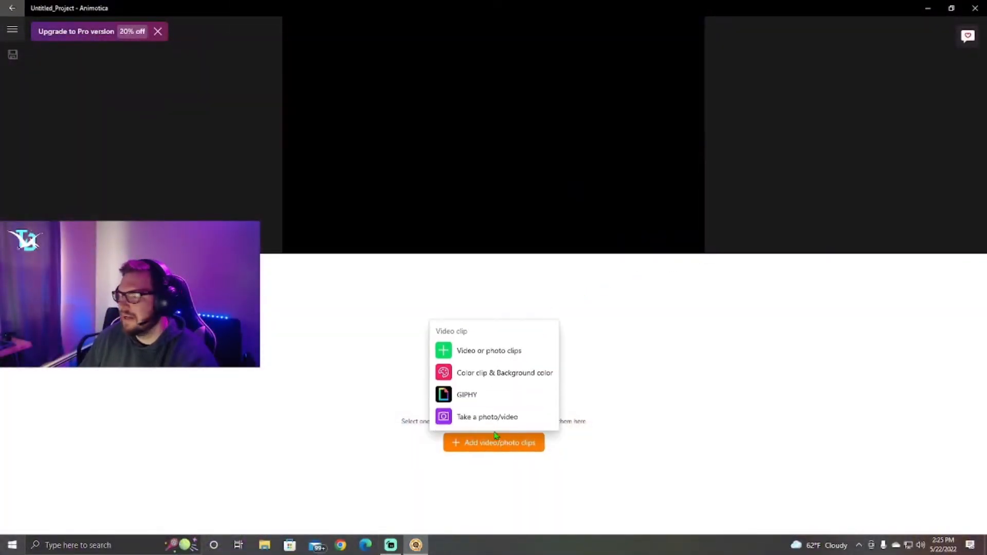
pyautogui.click(491, 352)
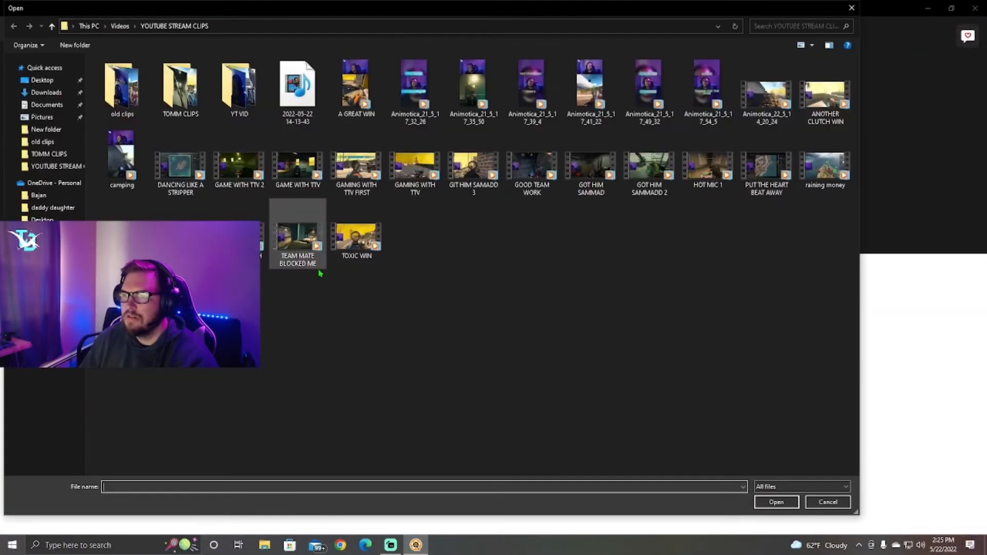
pyautogui.click(182, 247)
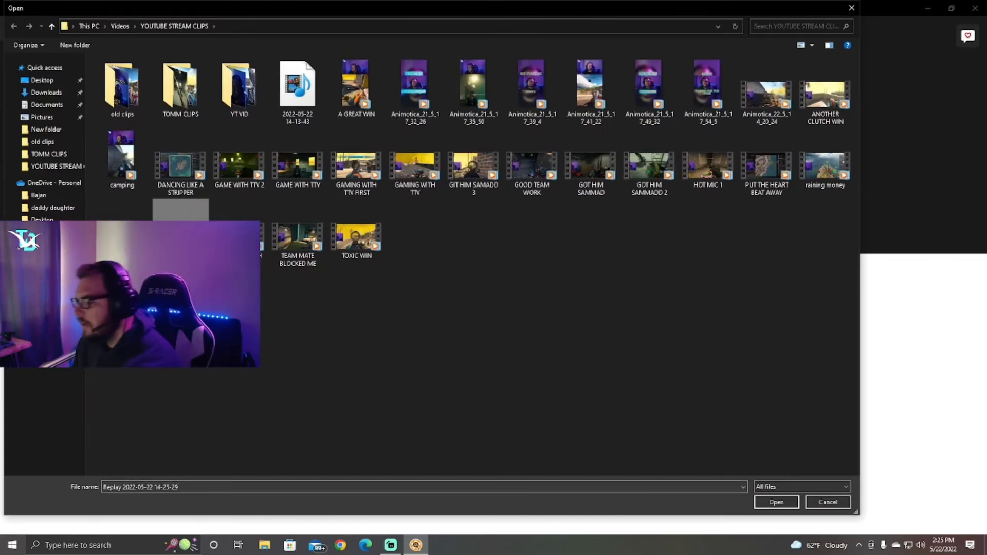
pyautogui.keyDown('ctrl'); pyautogui.click(120, 165); pyautogui.keyUp('ctrl')
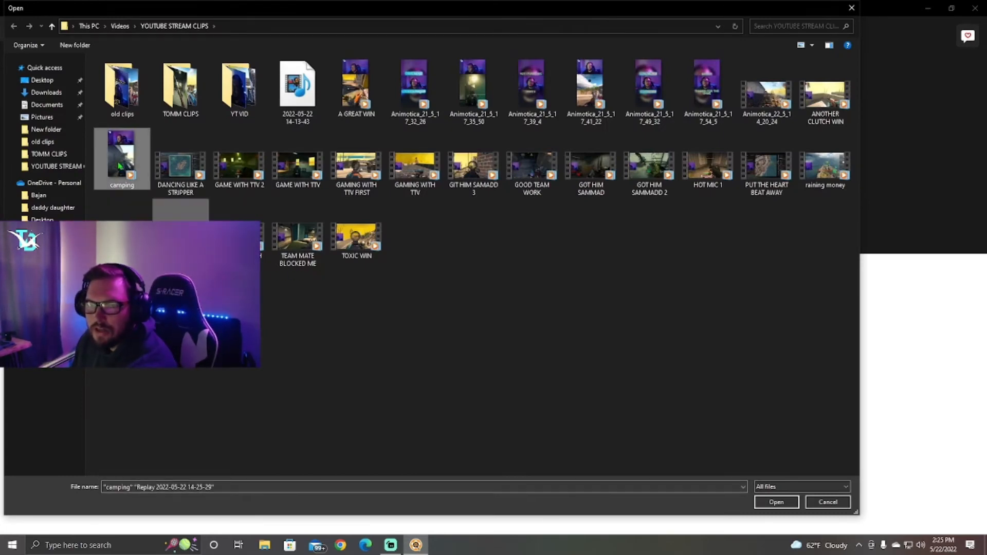
pyautogui.click(758, 501)
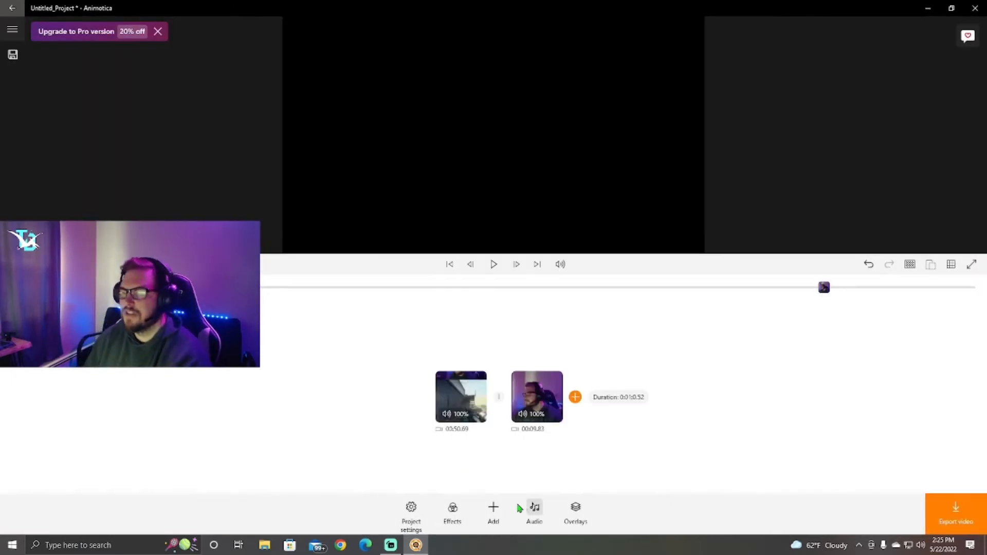
pyautogui.moveTo(530, 406); pyautogui.dragTo(416, 441)
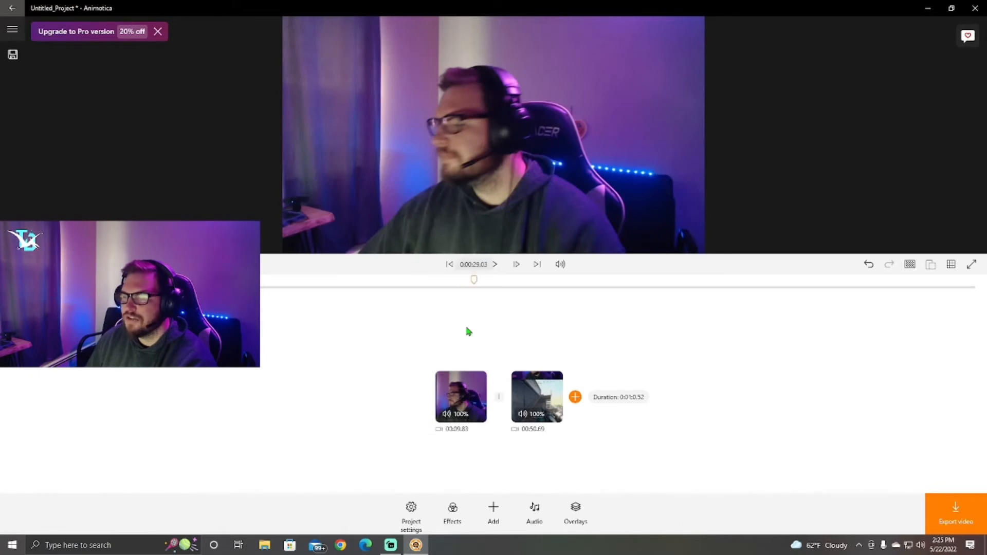
# - Skim the joined clips on the timeline and set the video aspect ratio to 9:16 (Stories, IGTV)
pyautogui.moveTo(128, 288); pyautogui.dragTo(216, 287)
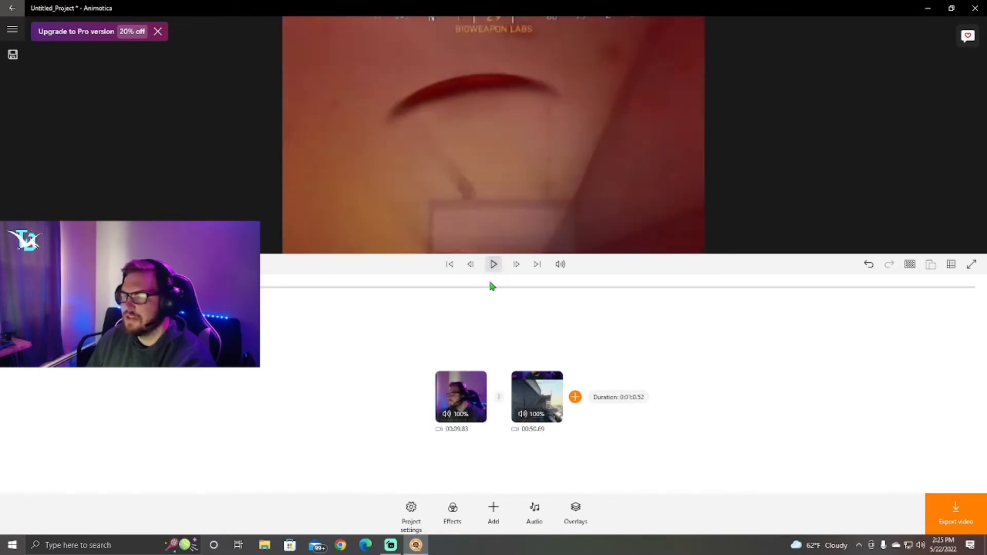
pyautogui.click(454, 275)
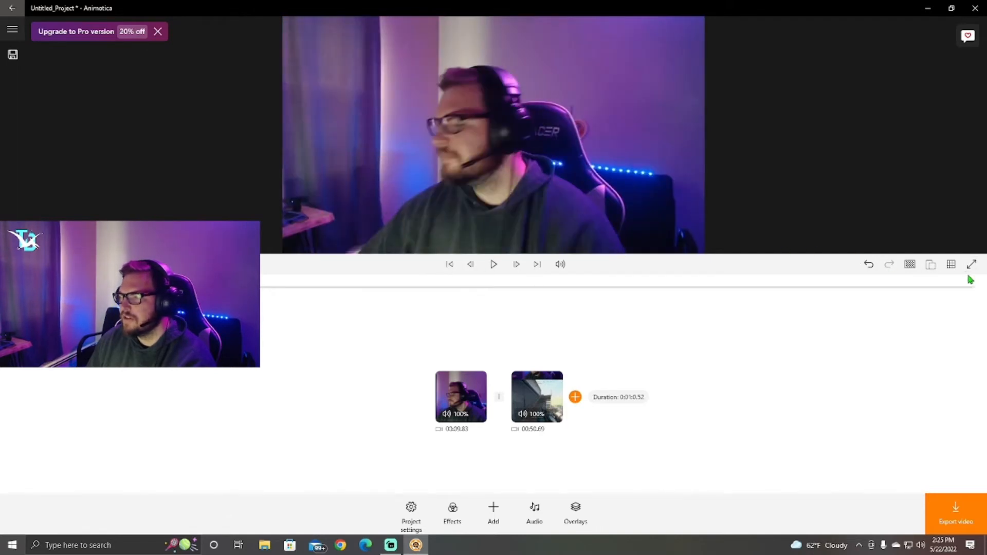
pyautogui.click(931, 265)
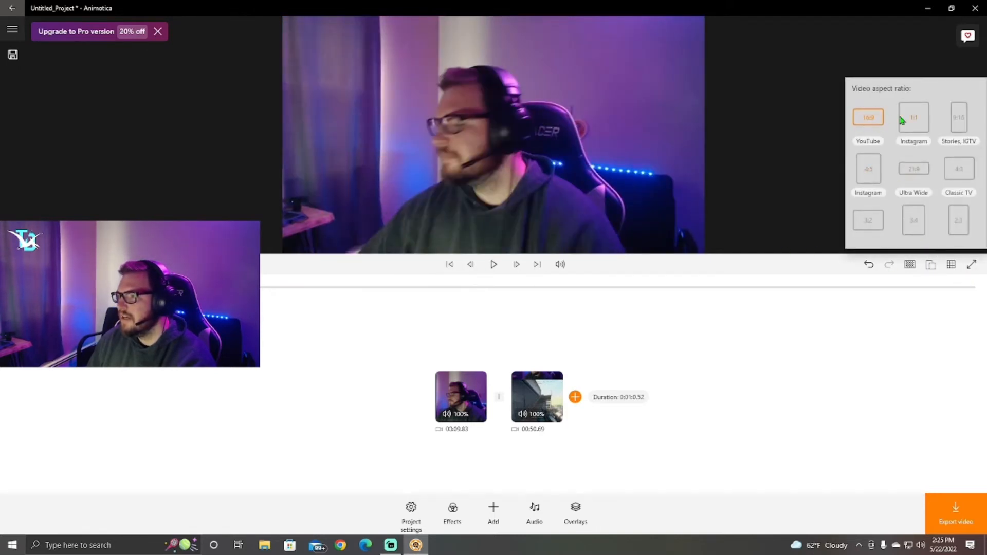
pyautogui.click(958, 127)
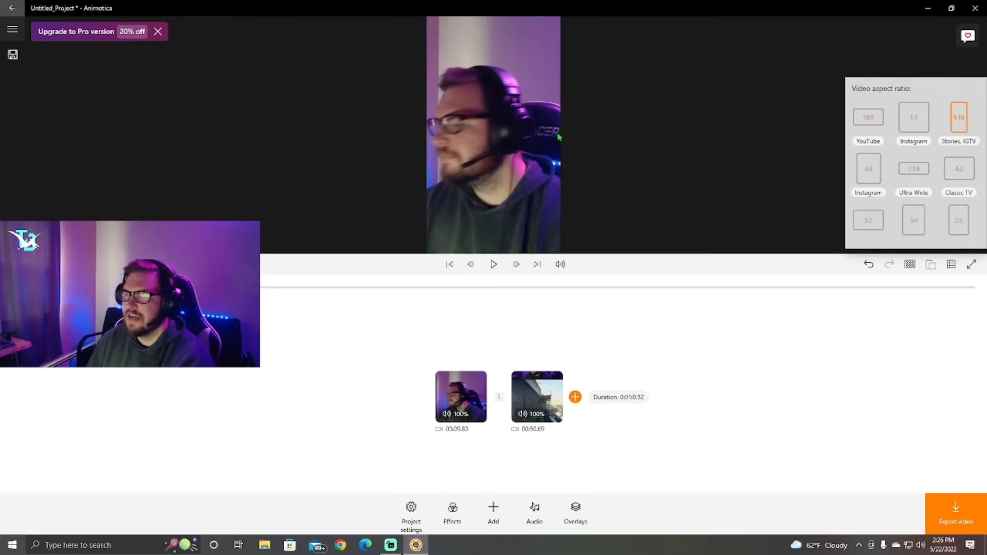
pyautogui.click(450, 265)
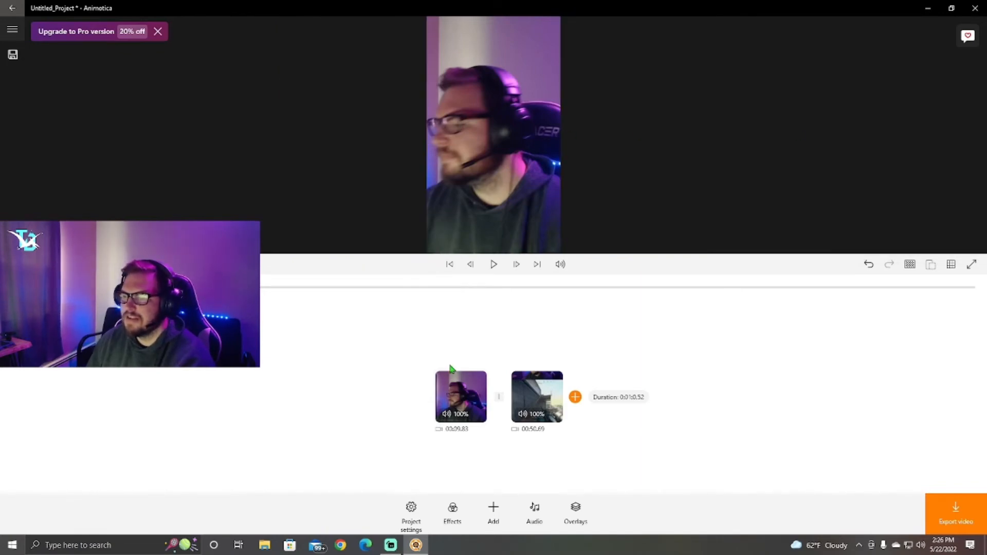
# - Fit the first clip, the webcam replay, inside the vertical frame instead of filling it
pyautogui.moveTo(446, 393)
pyautogui.click(445, 393)
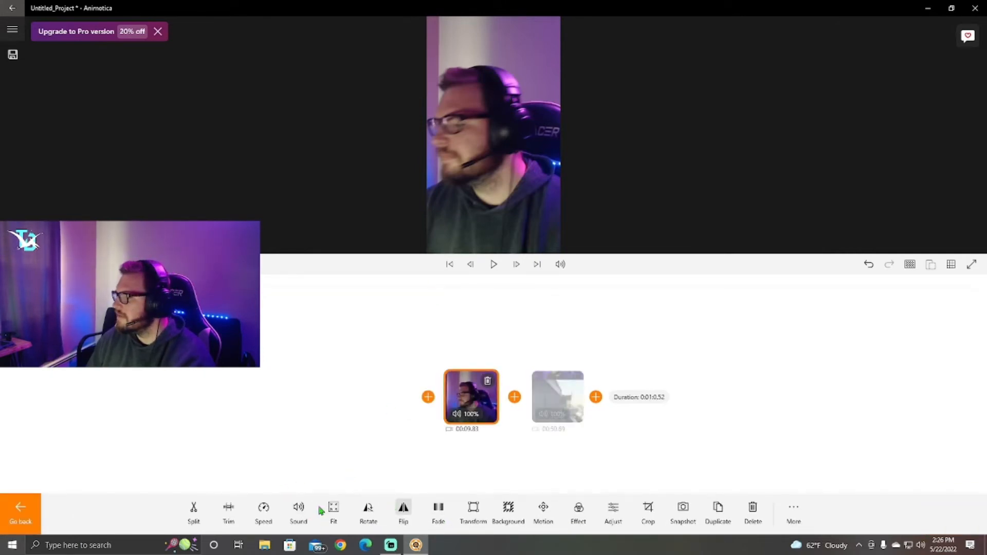
pyautogui.click(334, 517)
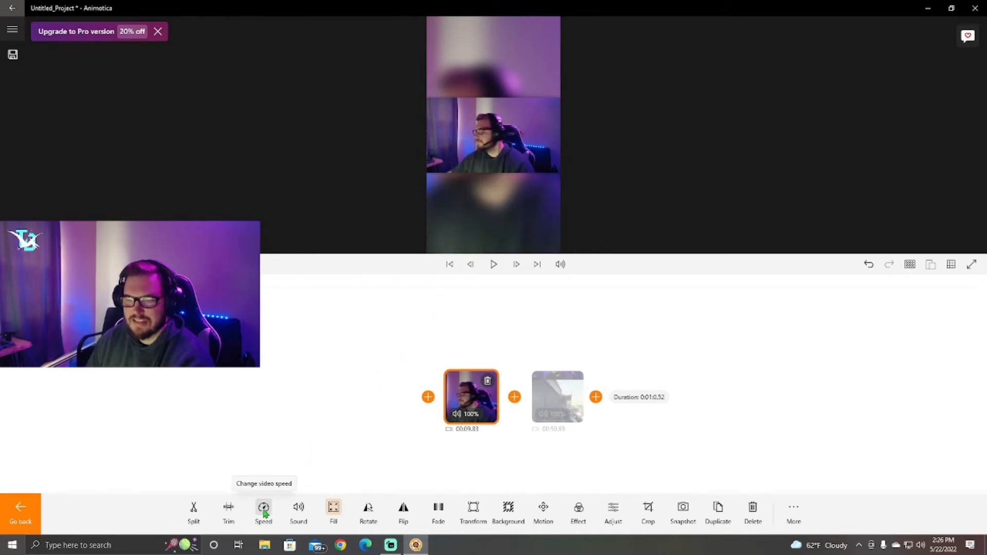
# - Try trimming the start of the first clip so only its last 1.5 seconds or so remain, and play it back
pyautogui.click(228, 511)
pyautogui.click(221, 437)
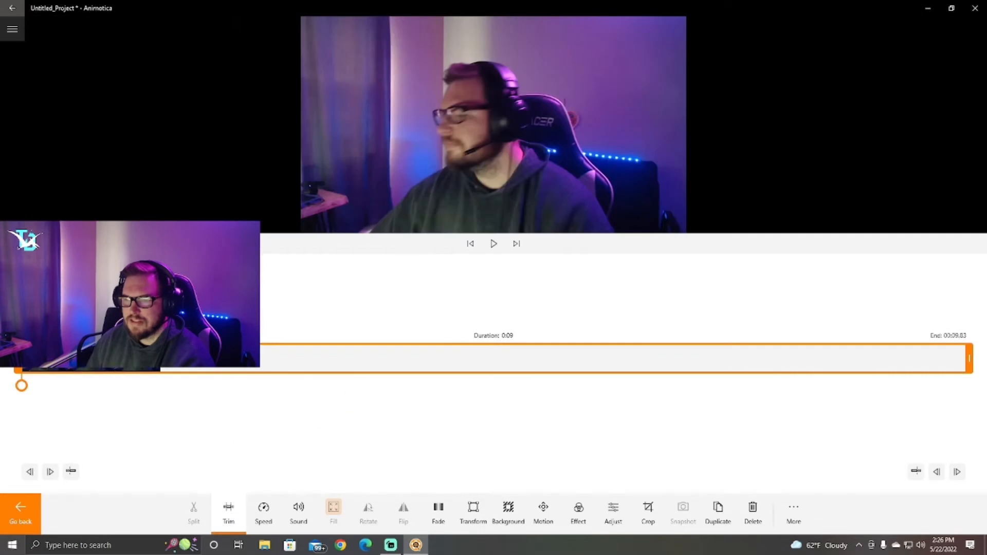
pyautogui.moveTo(24, 358); pyautogui.dragTo(817, 339)
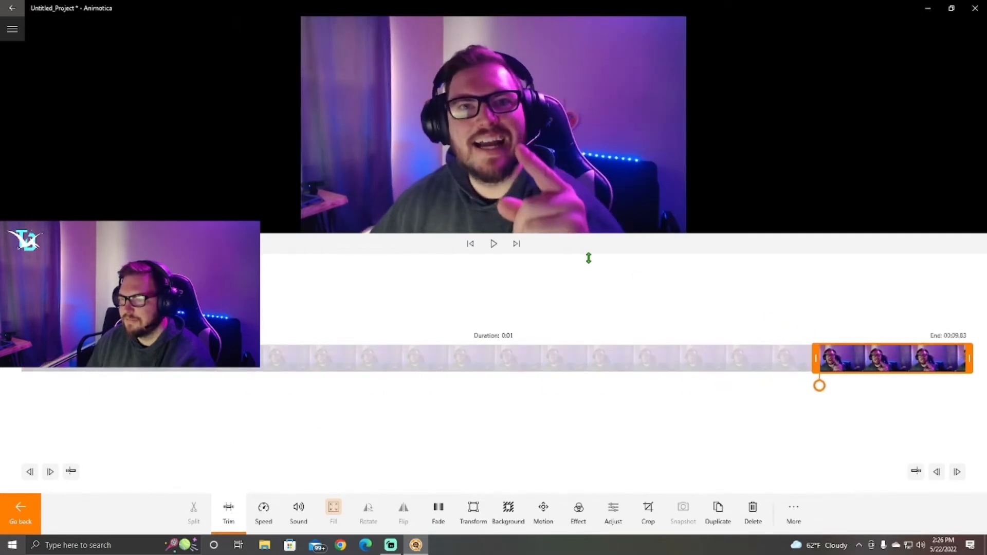
pyautogui.click(492, 246)
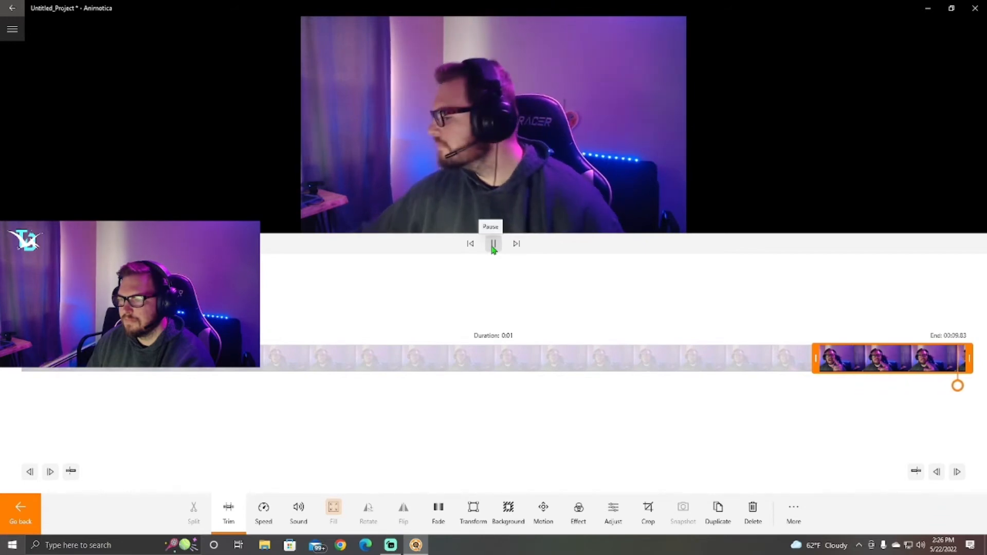
pyautogui.click(492, 246)
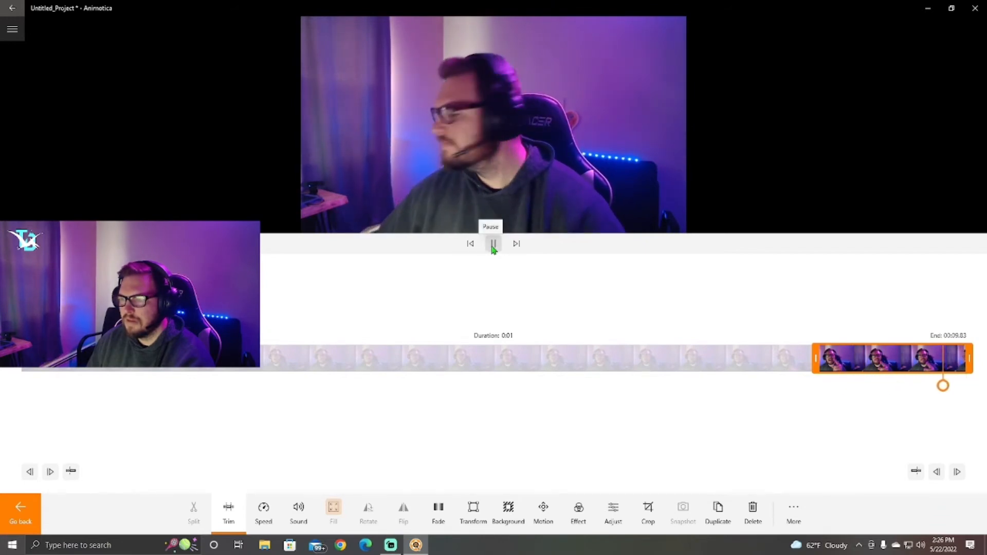
pyautogui.click(40, 510)
# - Play the project from the start and delete the trimmed webcam replay clip from the timeline
pyautogui.click(297, 400)
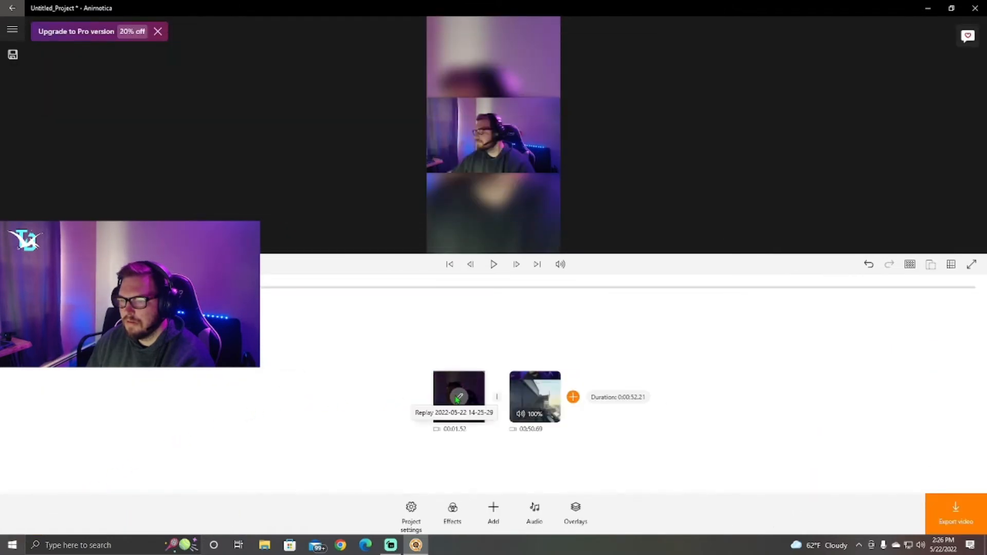
pyautogui.click(438, 404)
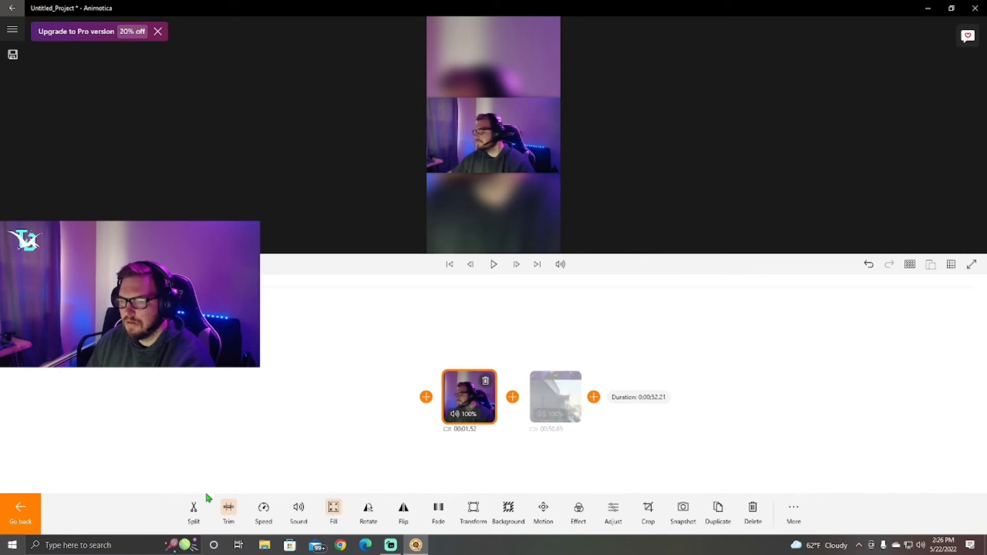
pyautogui.click(295, 443)
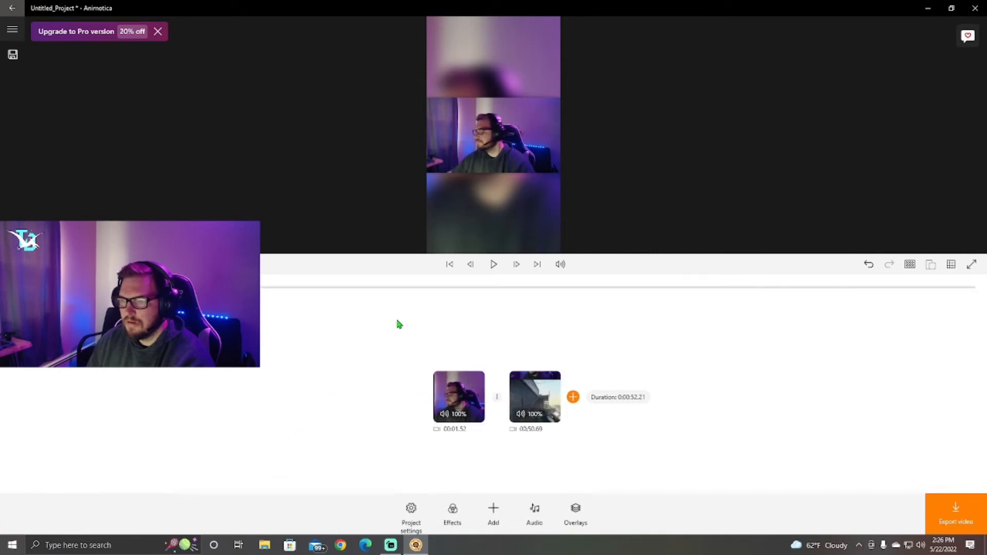
pyautogui.click(495, 265)
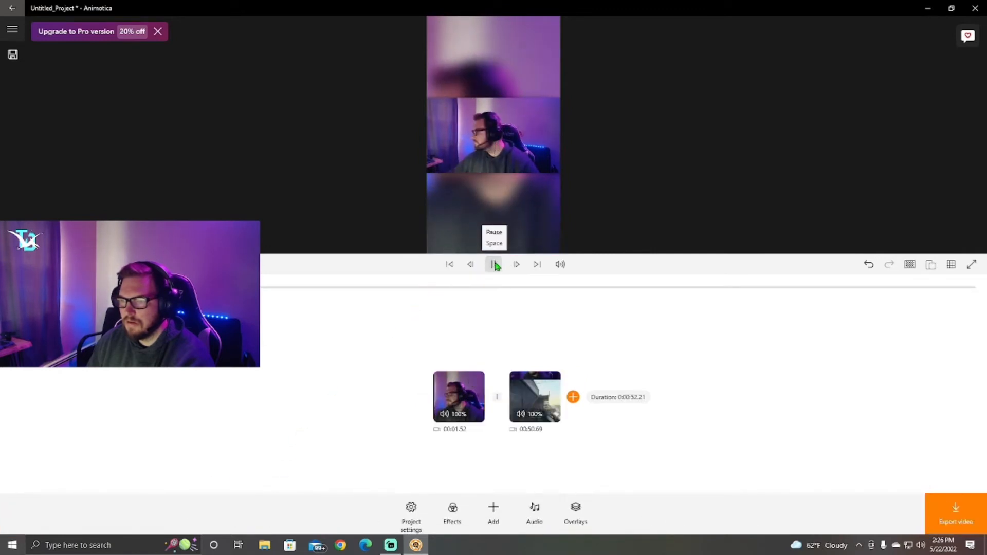
pyautogui.click(449, 265)
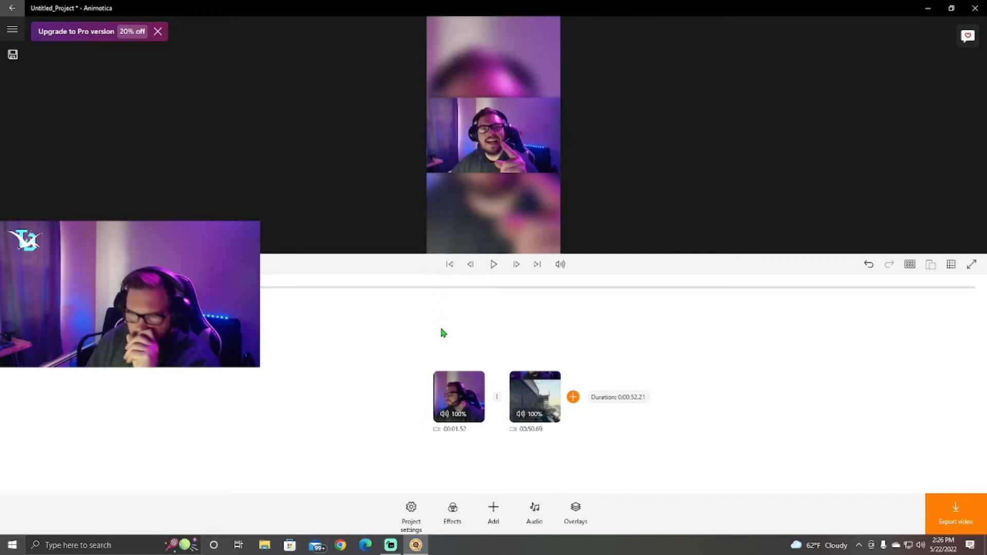
pyautogui.click(459, 388)
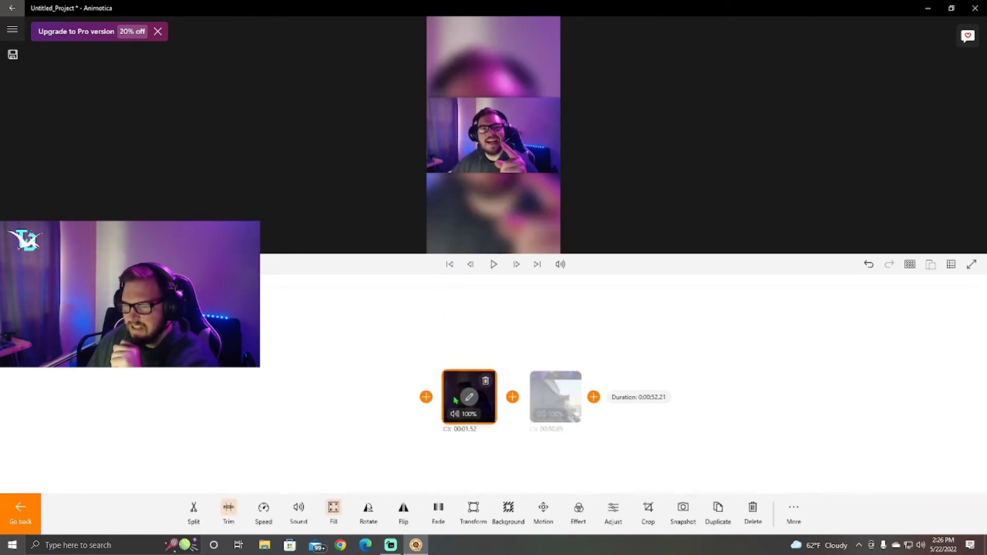
pyautogui.click(485, 381)
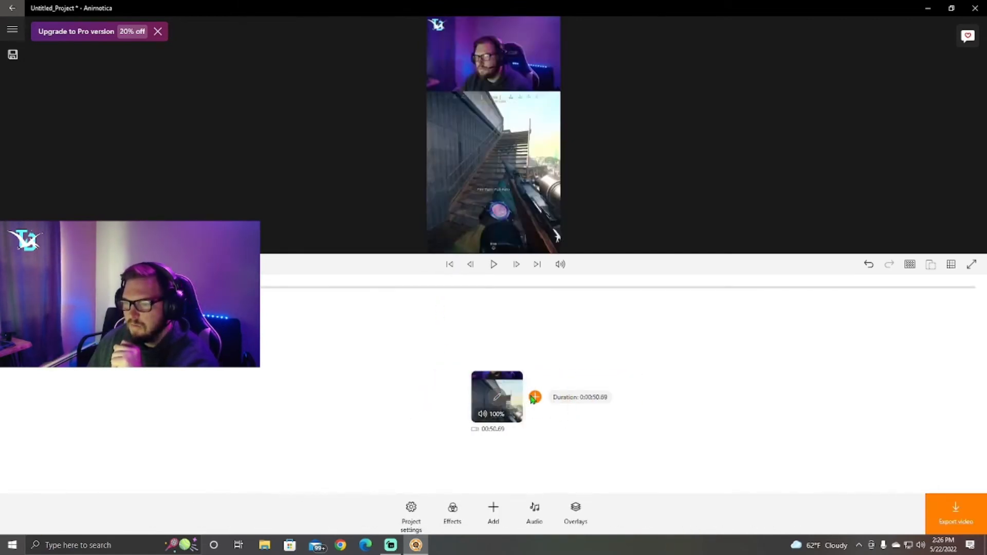
pyautogui.click(536, 397)
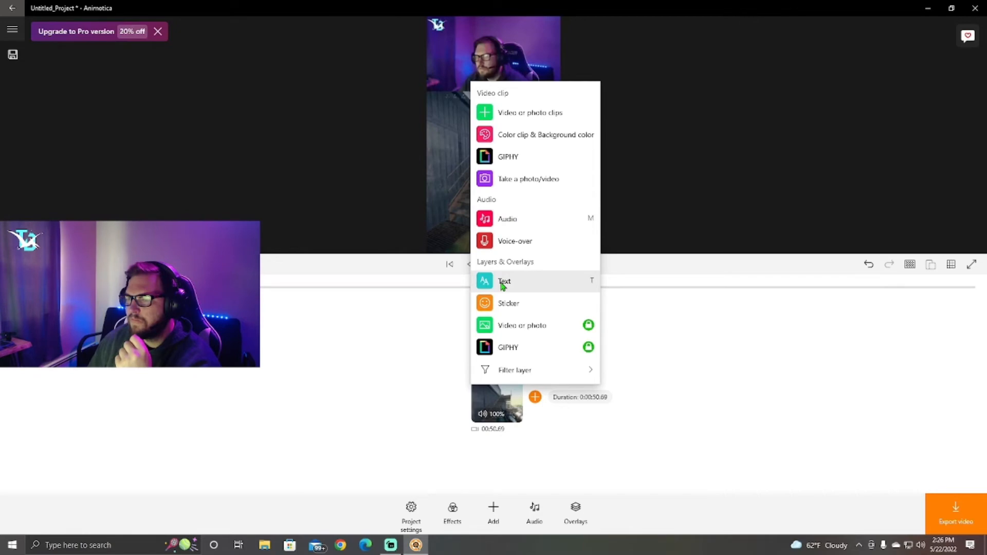
pyautogui.click(420, 334)
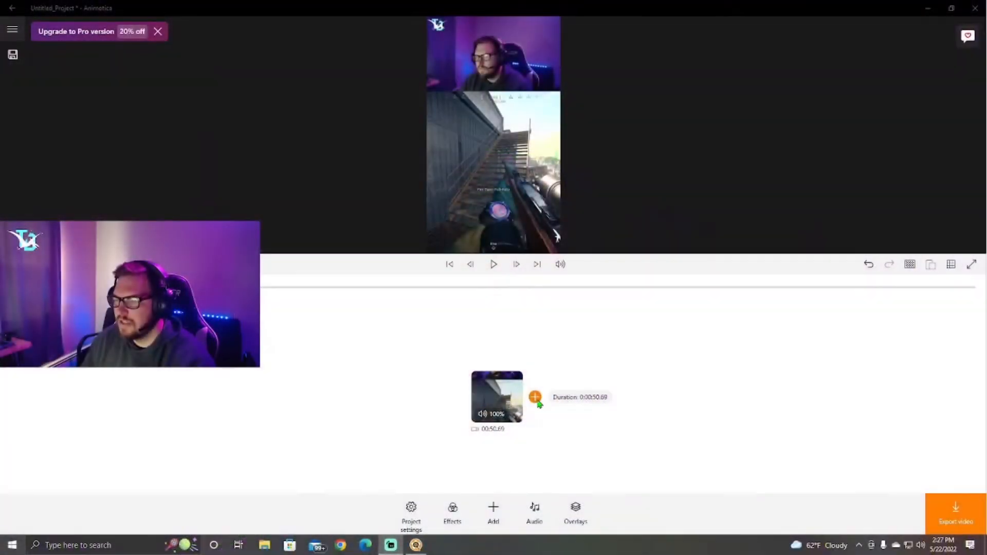
pyautogui.click(535, 398)
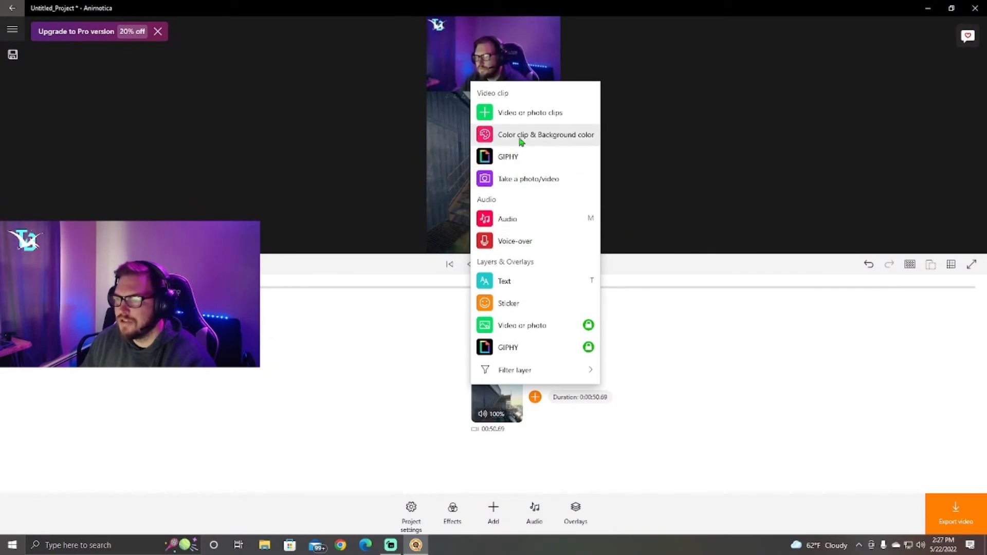
pyautogui.click(530, 113)
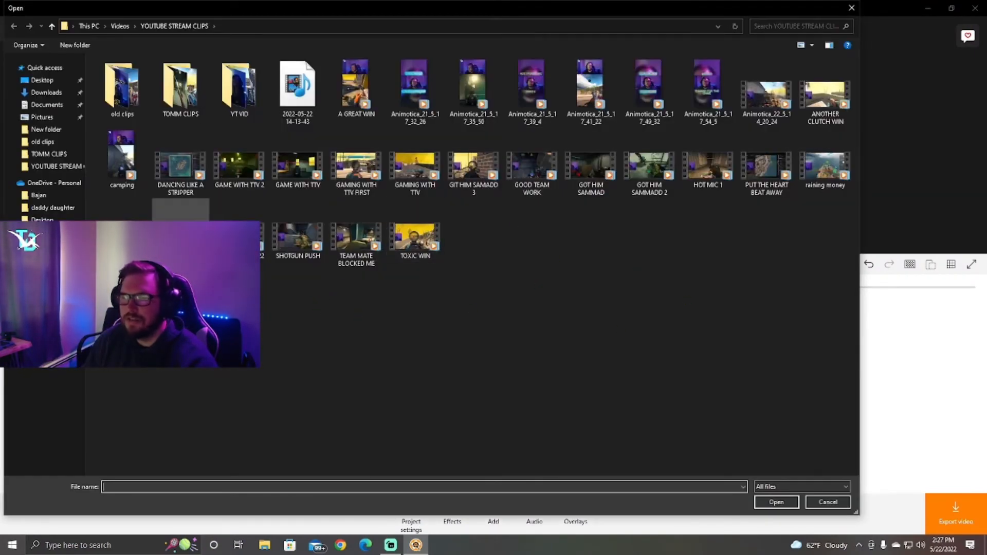
pyautogui.click(181, 232)
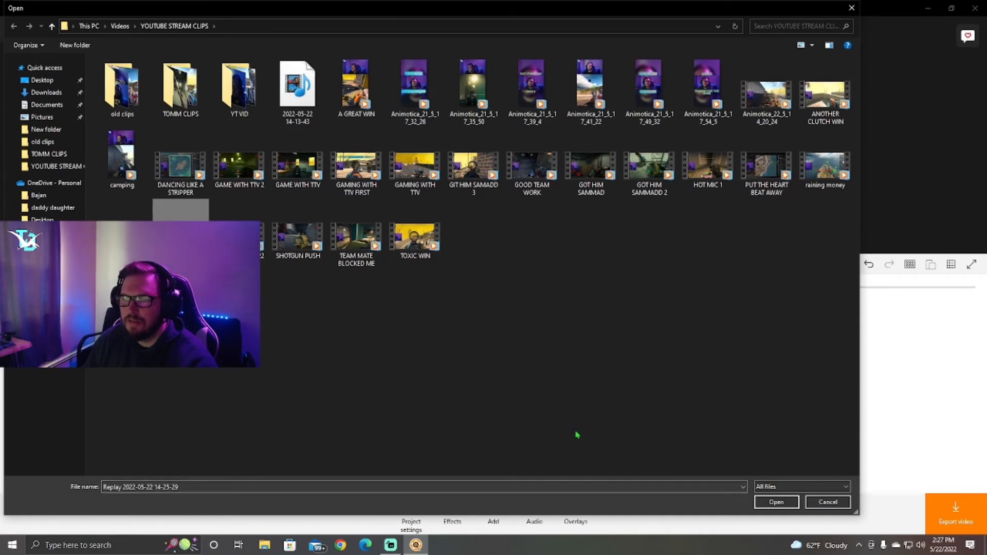
pyautogui.click(776, 503)
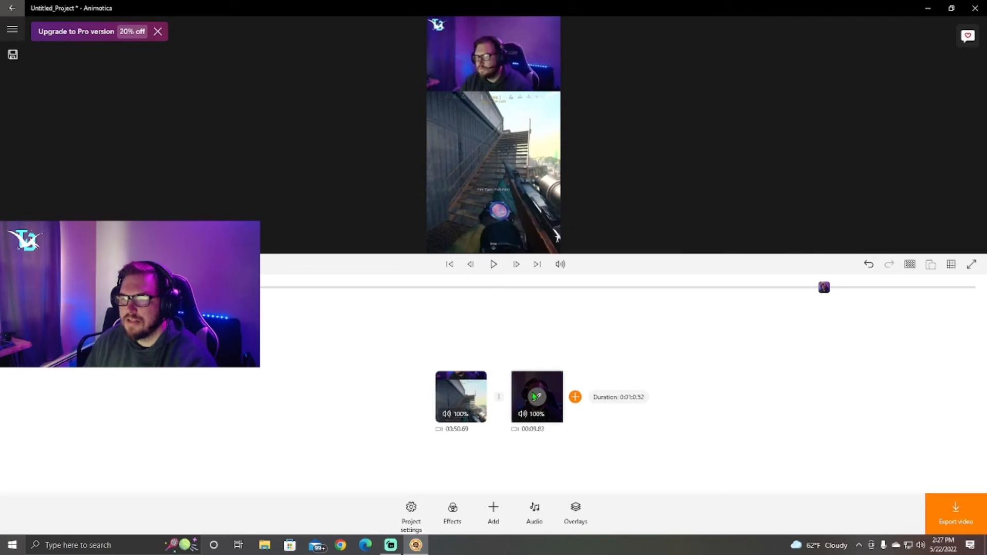
pyautogui.moveTo(535, 397); pyautogui.dragTo(360, 403)
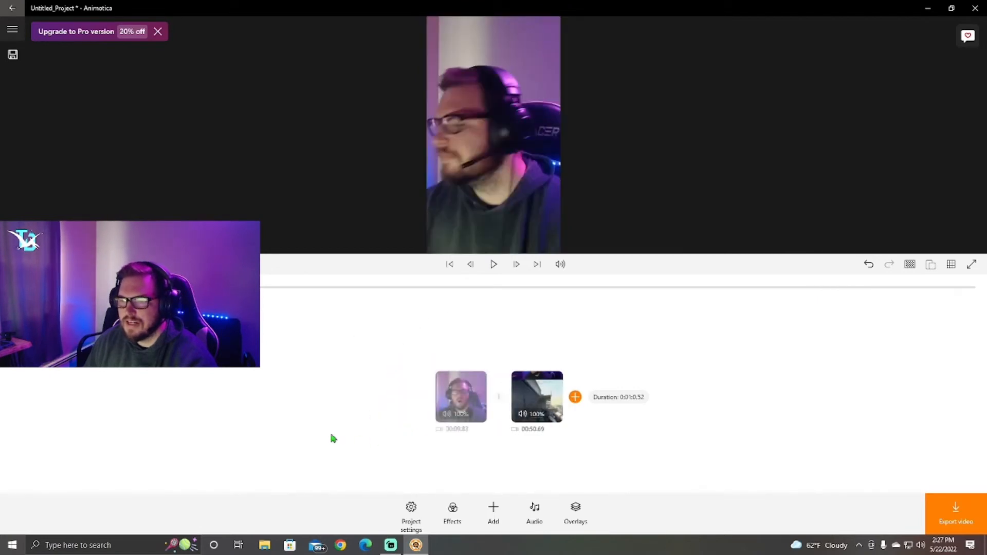
# - Fit the webcam replay clip inside the vertical frame and trim about 0.9 seconds off its start
pyautogui.click(461, 396)
pyautogui.click(333, 509)
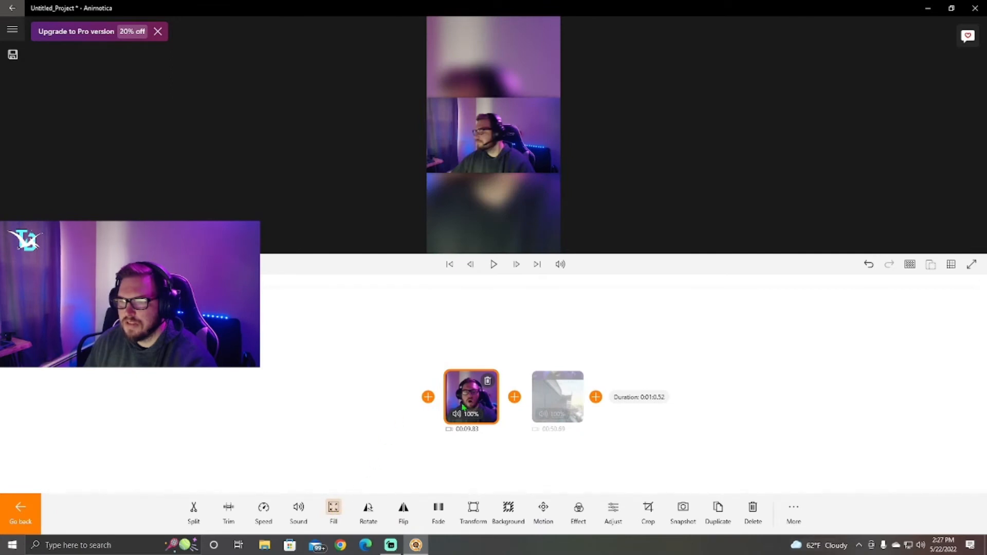
pyautogui.click(232, 510)
pyautogui.click(276, 430)
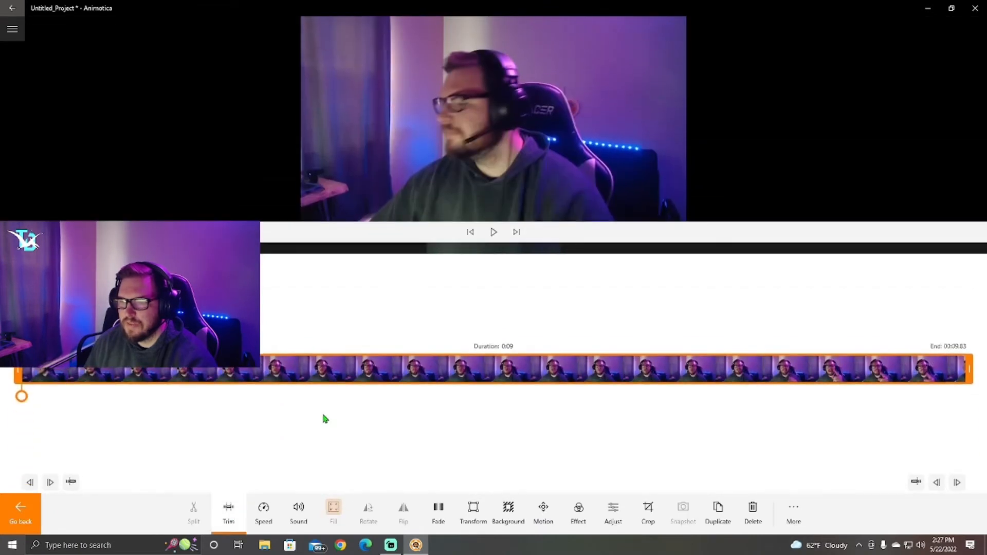
pyautogui.click(494, 243)
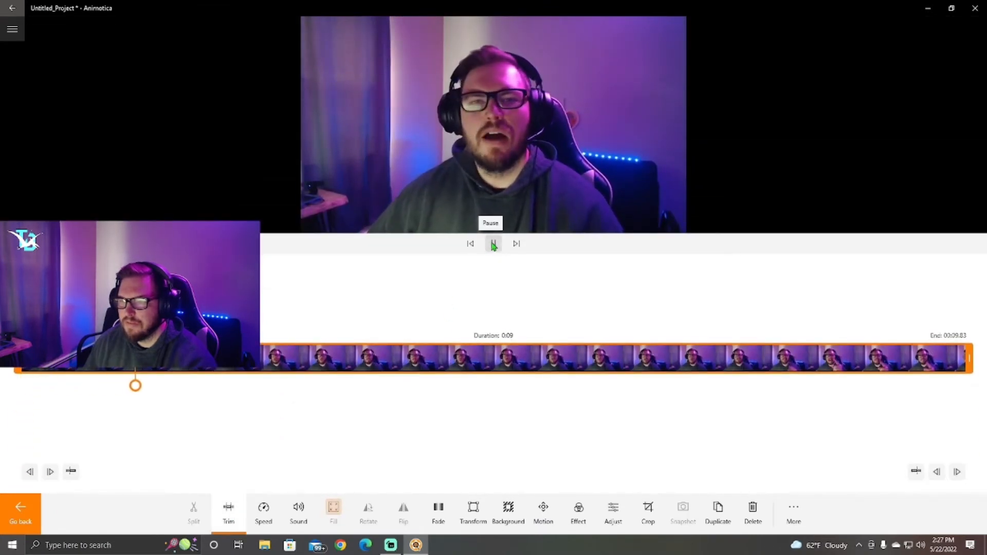
pyautogui.moveTo(18, 358); pyautogui.dragTo(105, 358)
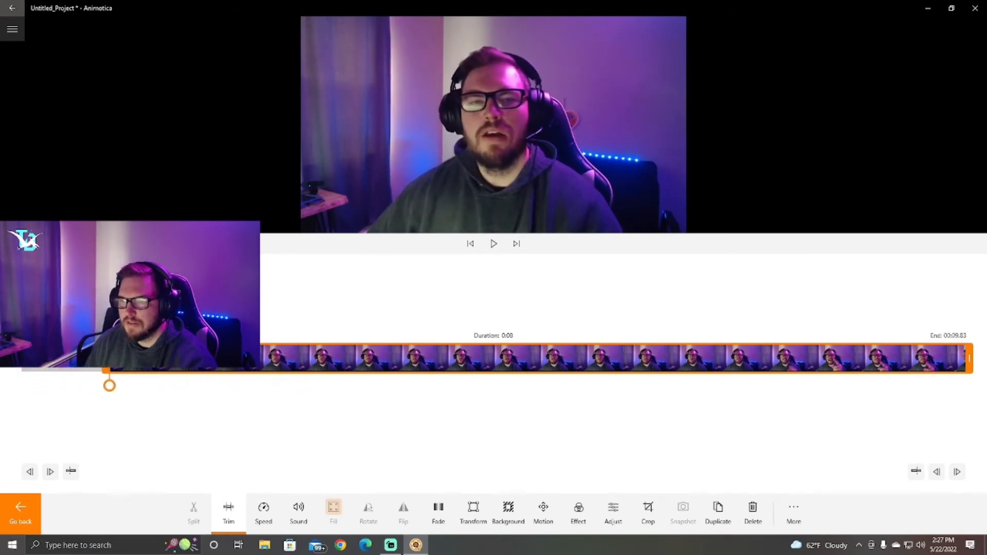
# - Play the replay clip, trim its end to 00:08.92, and return to the project timeline
pyautogui.click(494, 244)
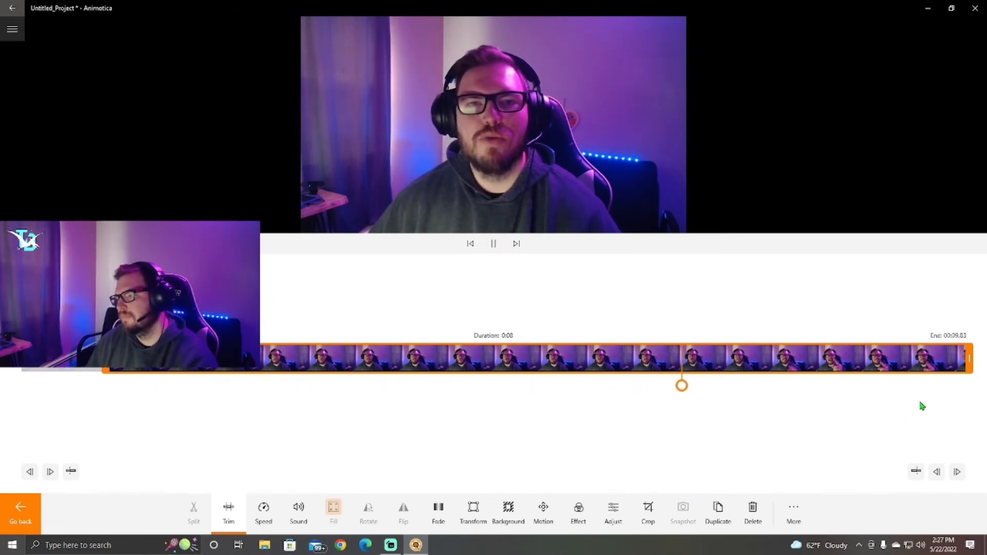
pyautogui.moveTo(971, 367); pyautogui.dragTo(791, 385)
pyautogui.click(491, 246)
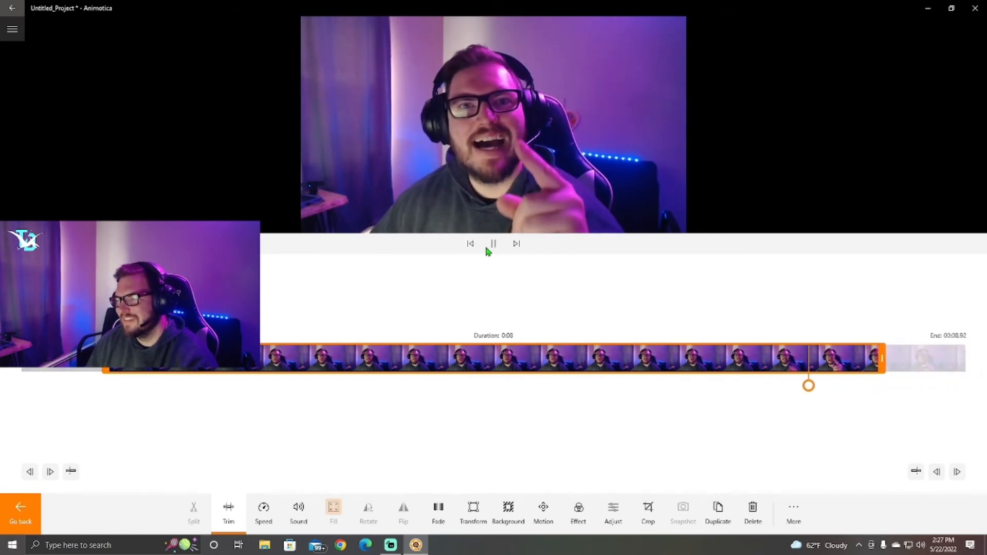
pyautogui.click(21, 510)
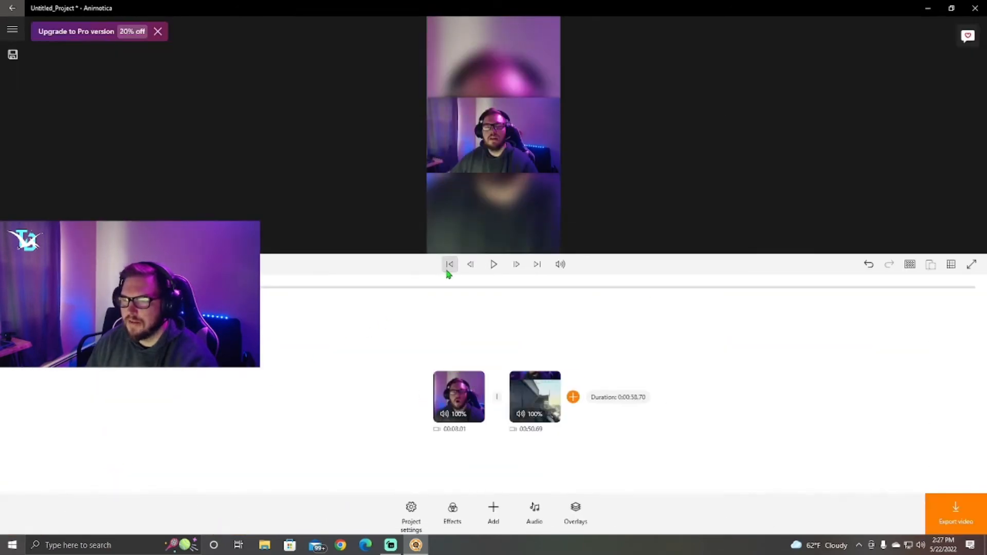
# - Add a centred text overlay reading "BEST CAMPERS EVER" above the webcam picture and "YOU SUCK" below it, separated by blank lines
pyautogui.click(492, 512)
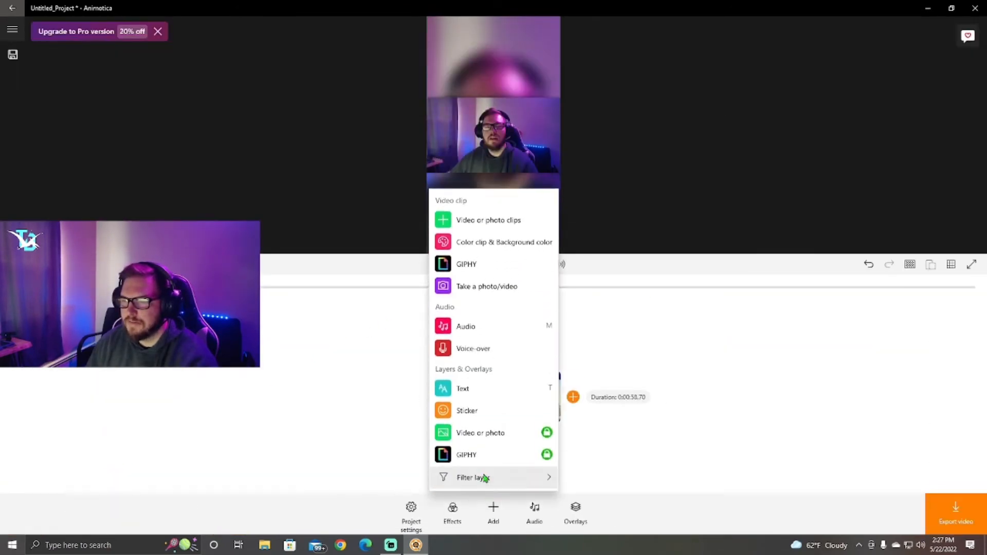
pyautogui.click(469, 393)
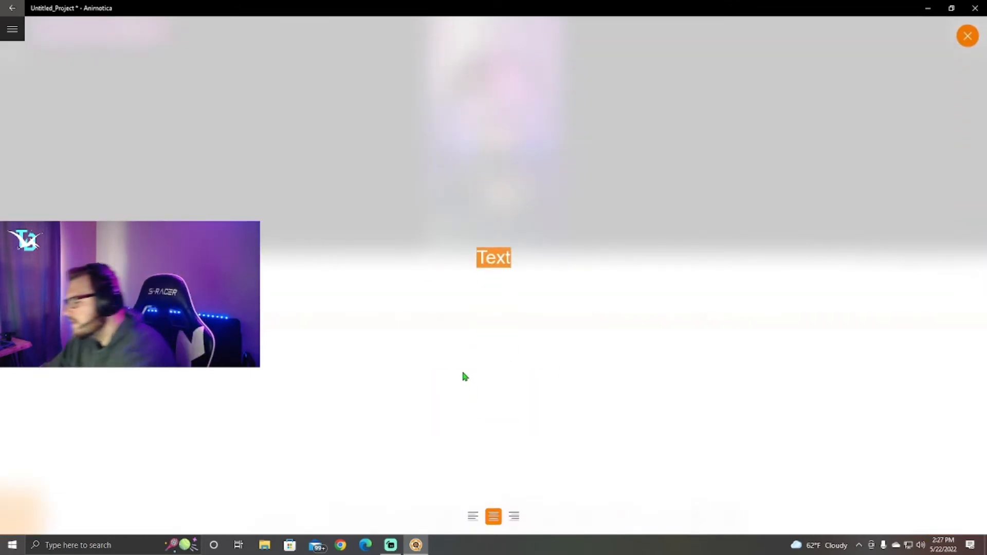
pyautogui.write('B')
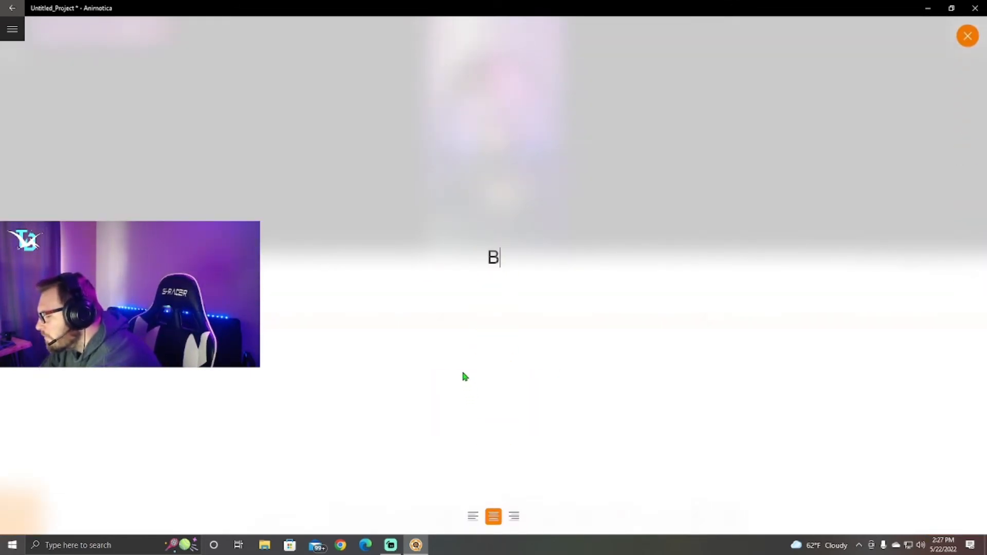
pyautogui.write('EST CAMPE')
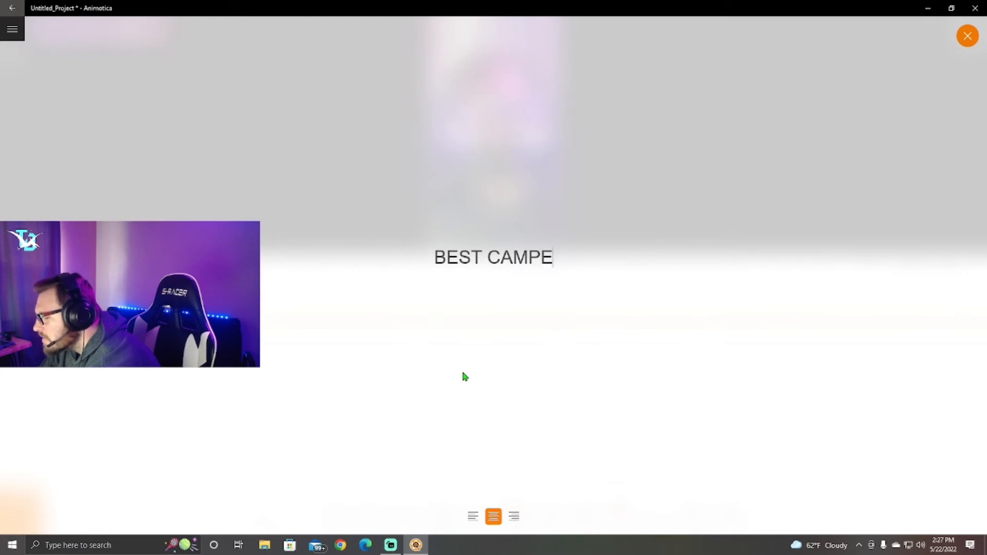
pyautogui.write('RS EVER')
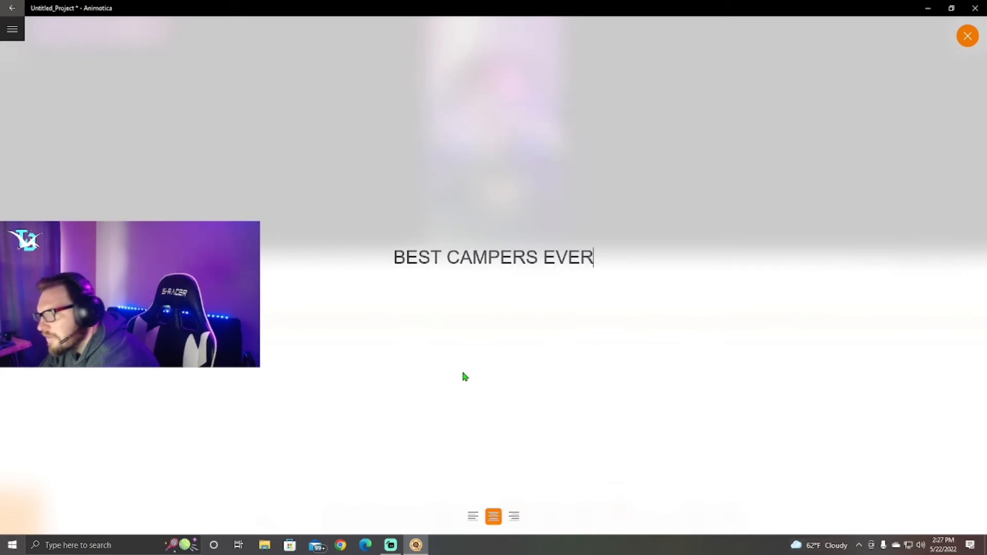
pyautogui.press('Return')
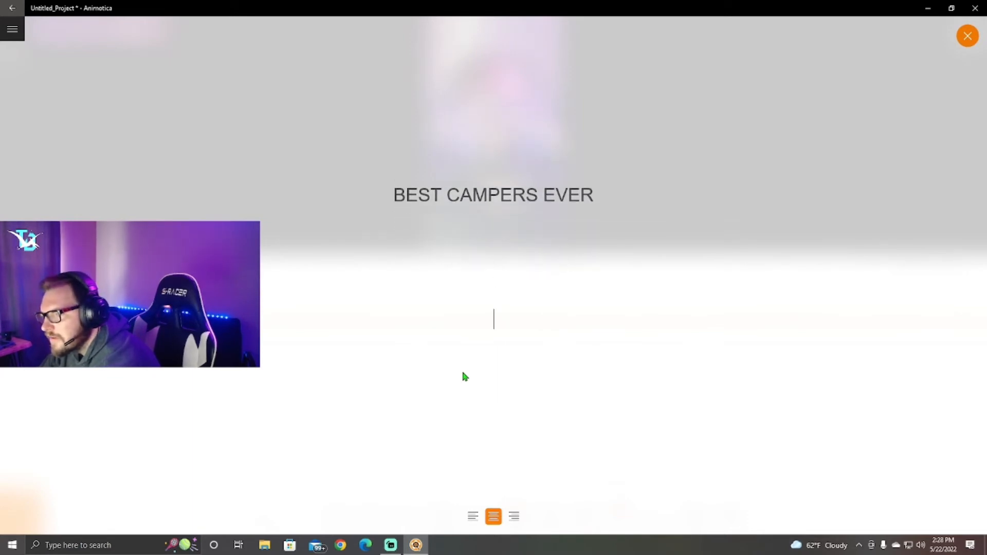
pyautogui.write('YOU SUCK')
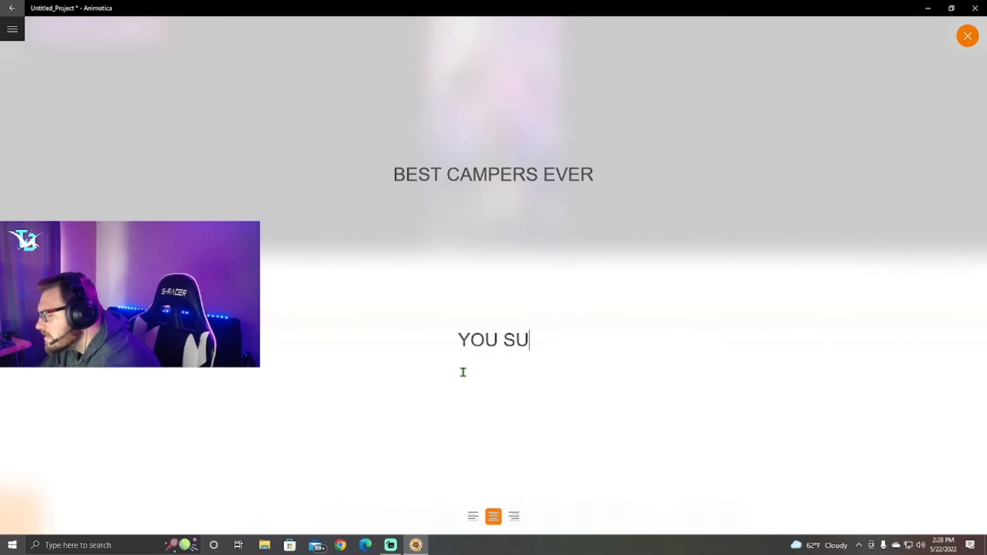
pyautogui.click(426, 371)
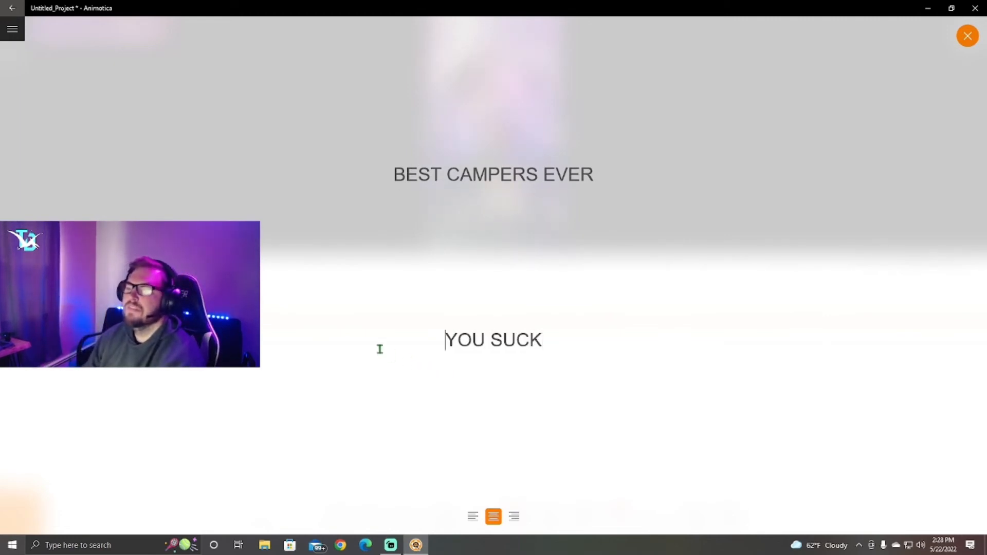
pyautogui.click(588, 418)
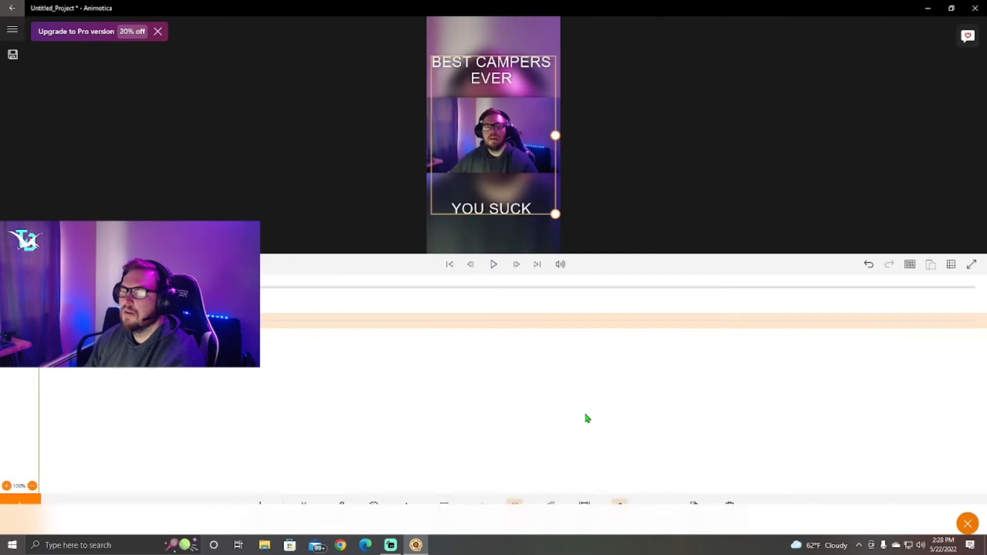
# - Apply the Shine text style to the "BEST CAMPERS EVER" / "YOU SUCK" text overlay
pyautogui.click(373, 512)
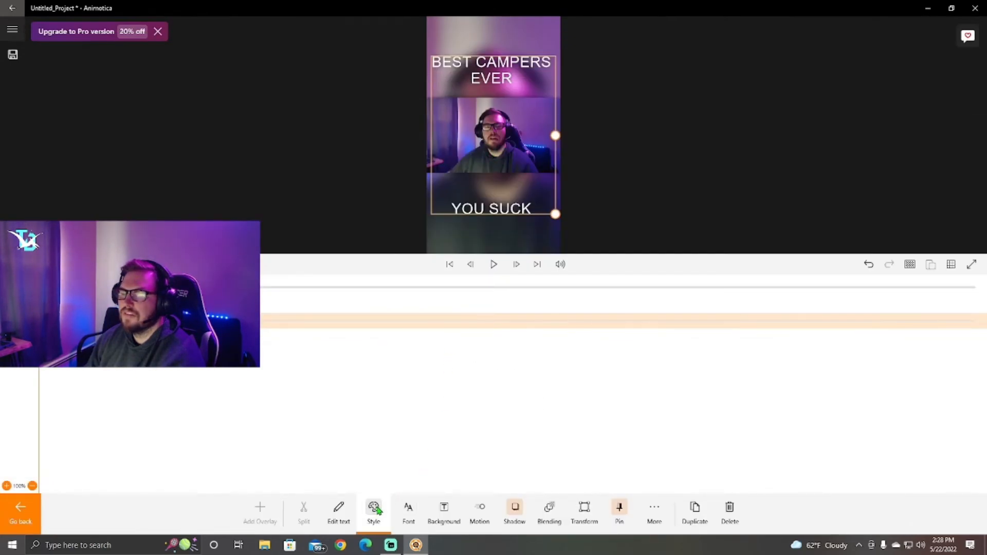
pyautogui.moveTo(460, 462); pyautogui.dragTo(623, 462)
pyautogui.click(551, 406)
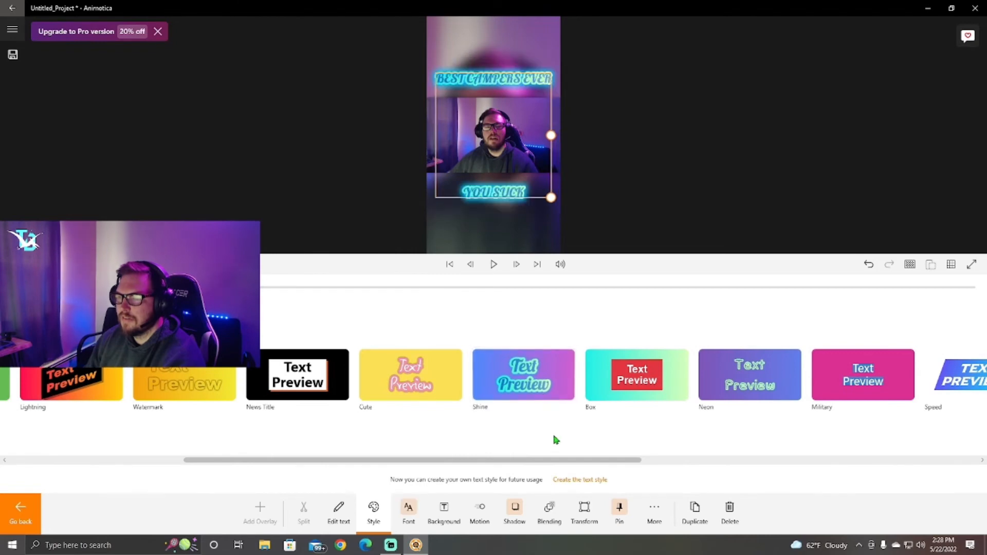
pyautogui.click(745, 403)
pyautogui.click(524, 391)
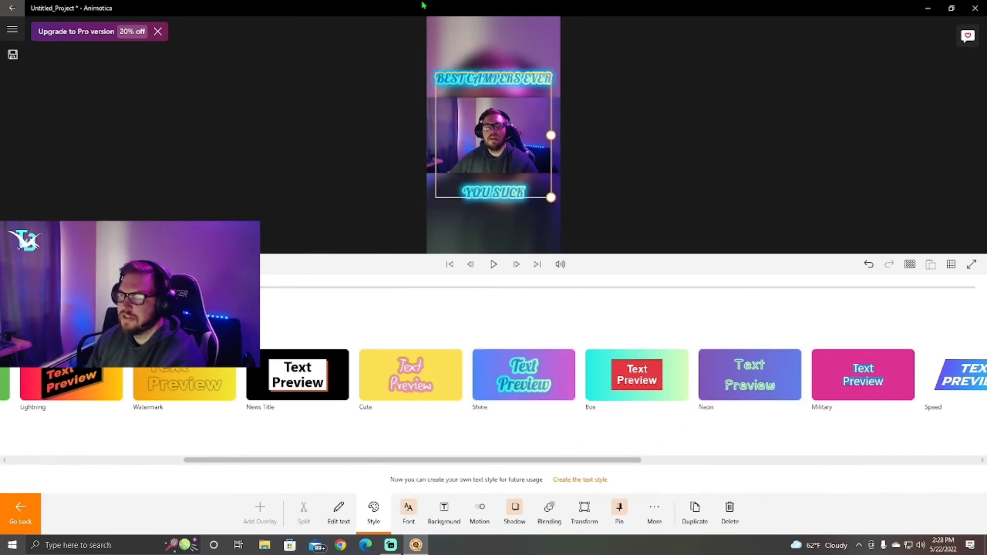
# - Try pink and dark grey as the overlay's font colour, settle on black, and review the remaining font settings
pyautogui.click(407, 511)
pyautogui.click(585, 374)
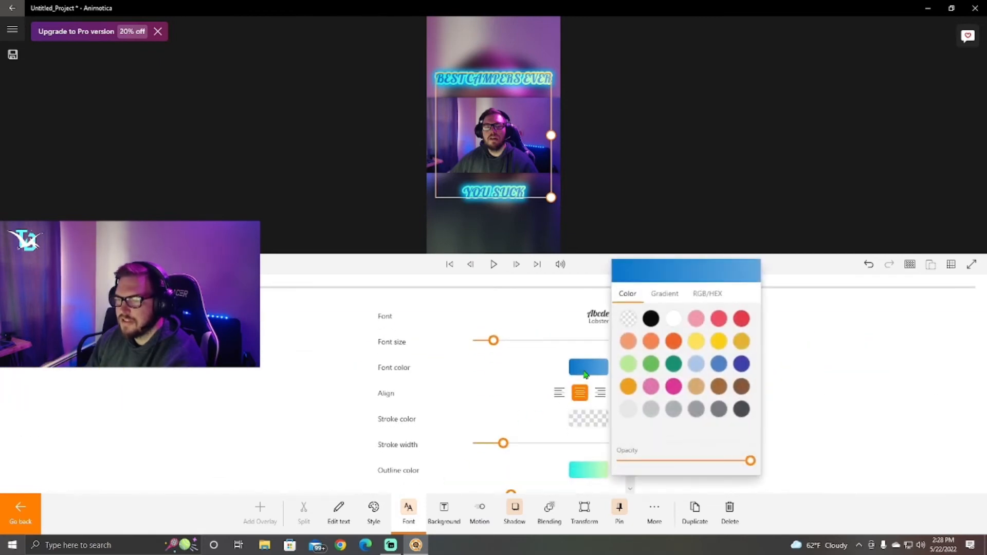
pyautogui.click(673, 386)
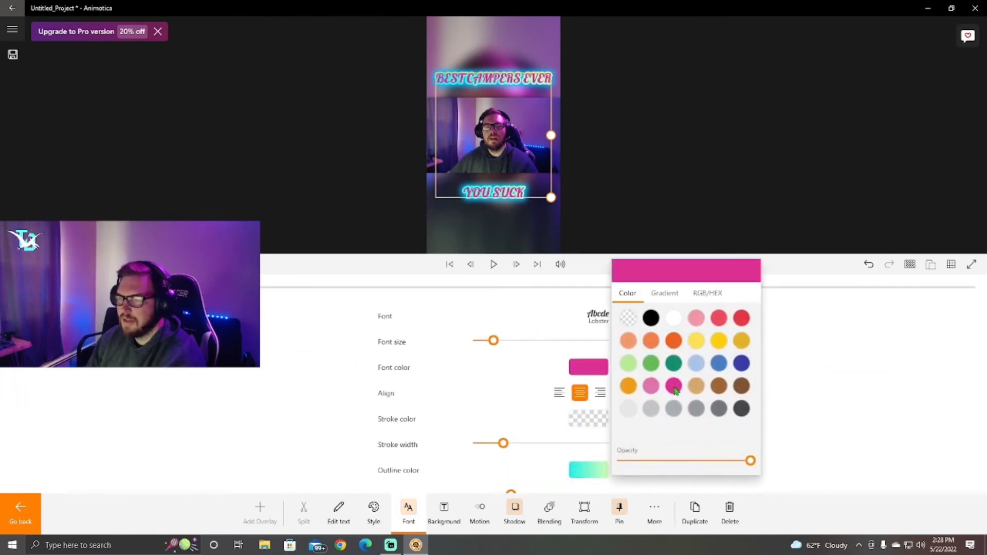
pyautogui.click(739, 409)
pyautogui.click(652, 321)
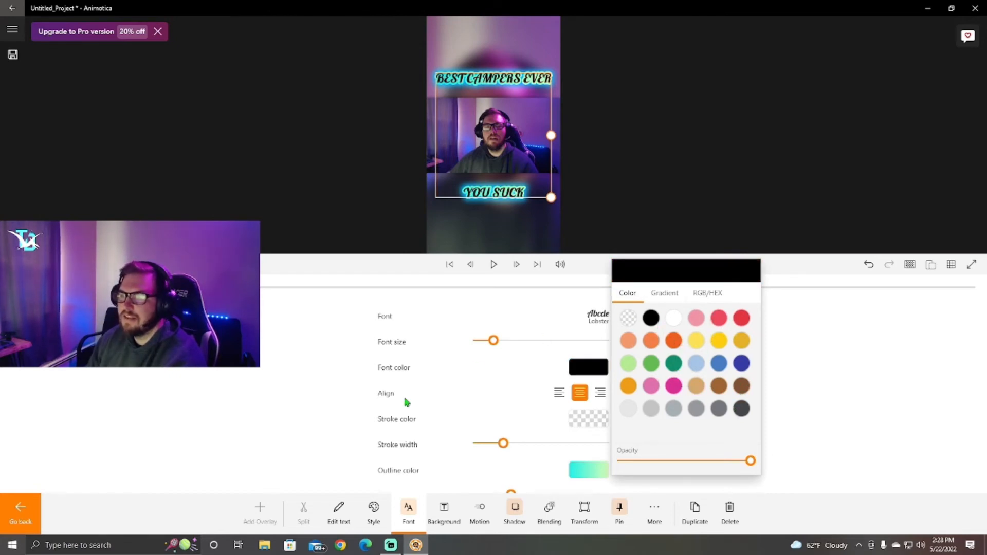
pyautogui.click(300, 441)
pyautogui.scroll(-3, 517, 370)
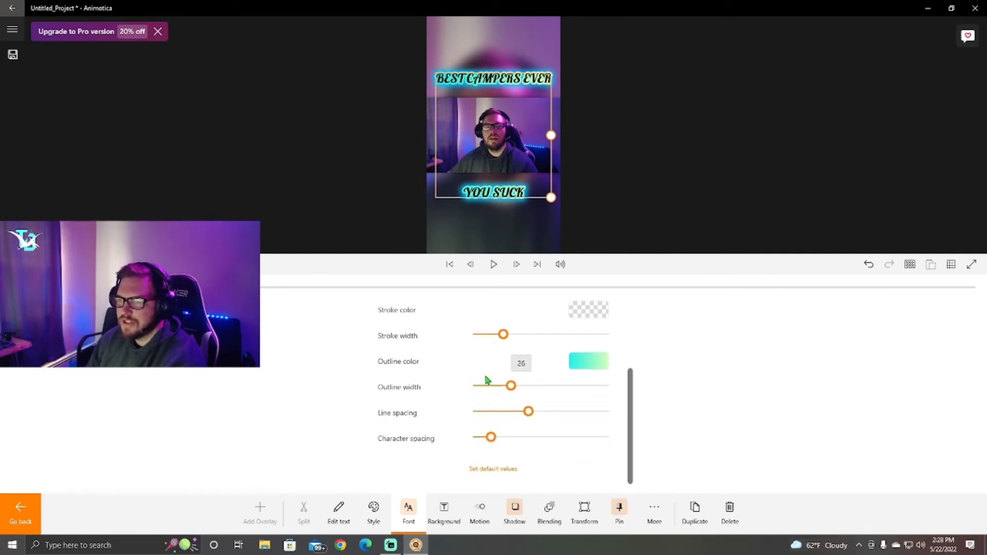
pyautogui.scroll(2, 511, 410)
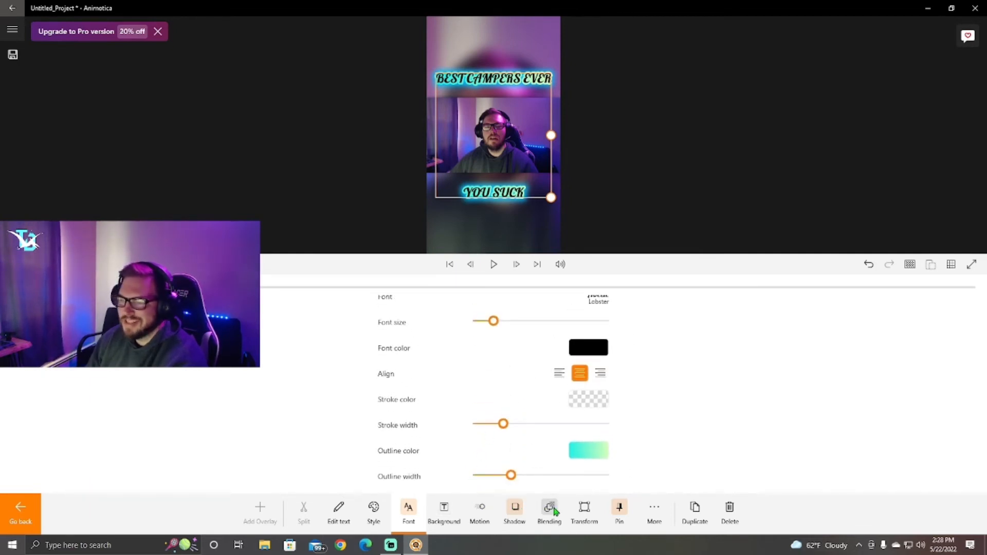
pyautogui.scroll(1, 439, 477)
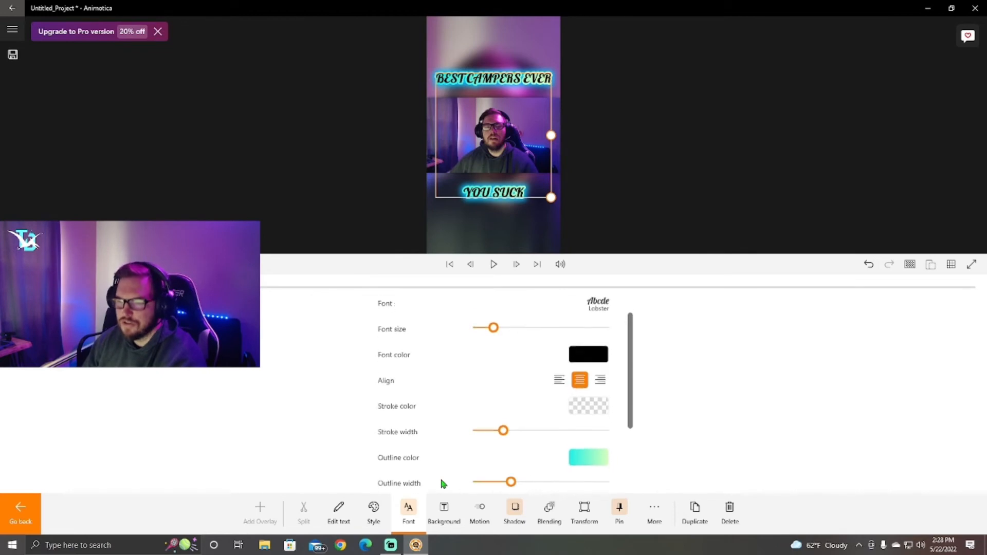
pyautogui.click(409, 509)
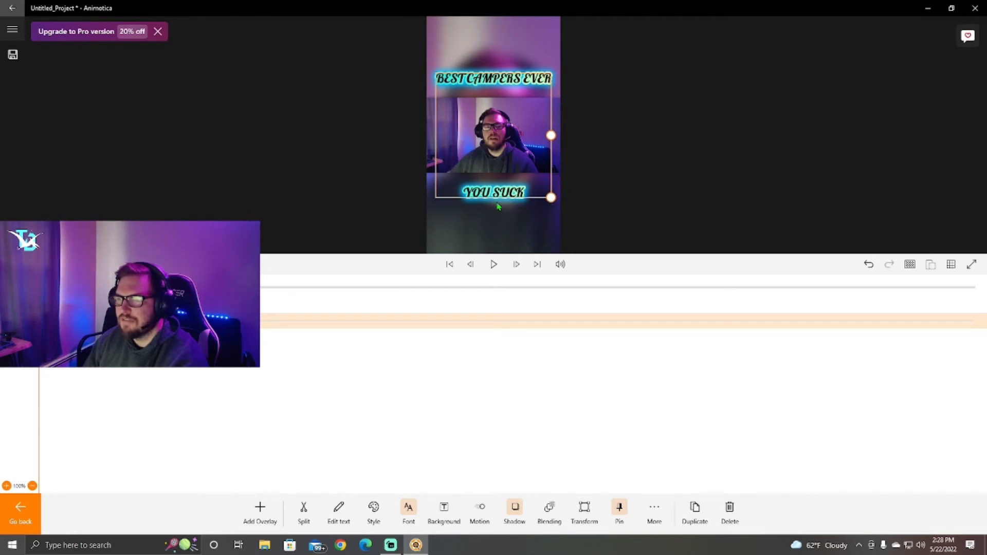
# - Shrink the text overlay slightly around the webcam picture, return to the project timeline, and play the whole project through
pyautogui.moveTo(552, 137); pyautogui.dragTo(543, 138)
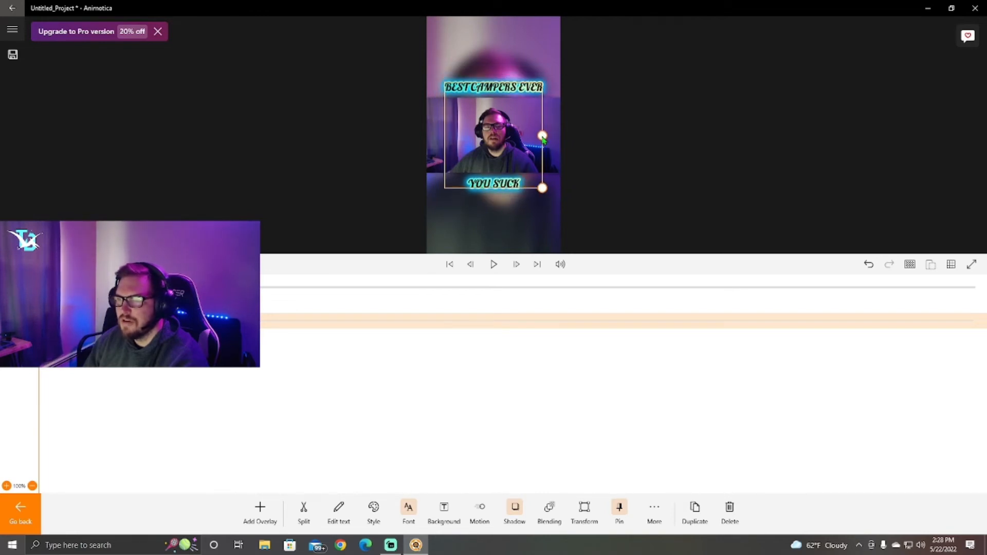
pyautogui.click(383, 181)
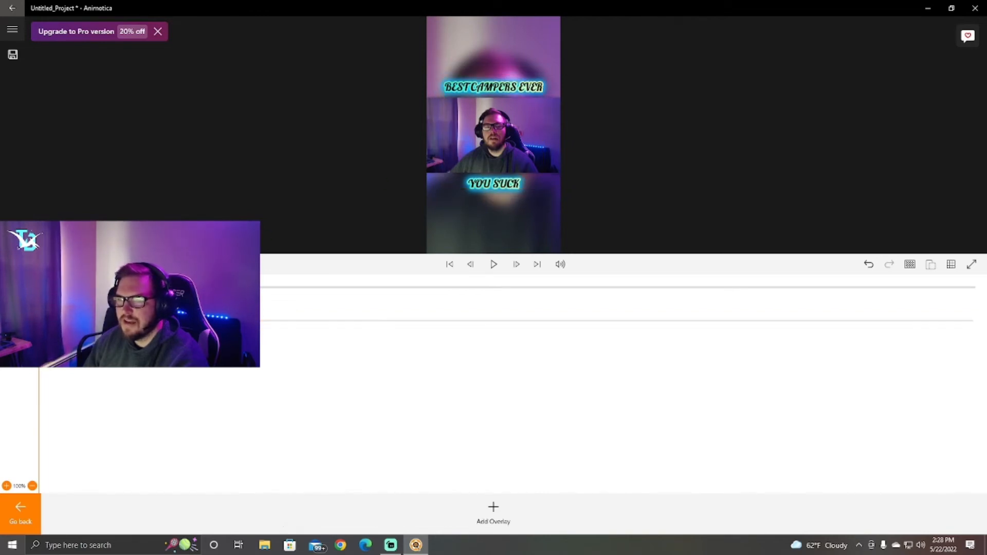
pyautogui.click(21, 511)
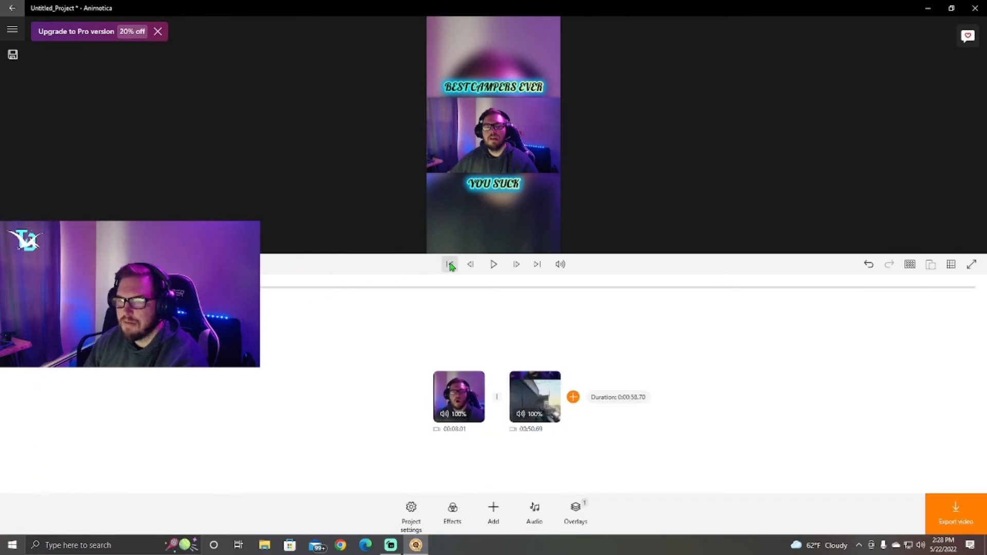
pyautogui.click(493, 265)
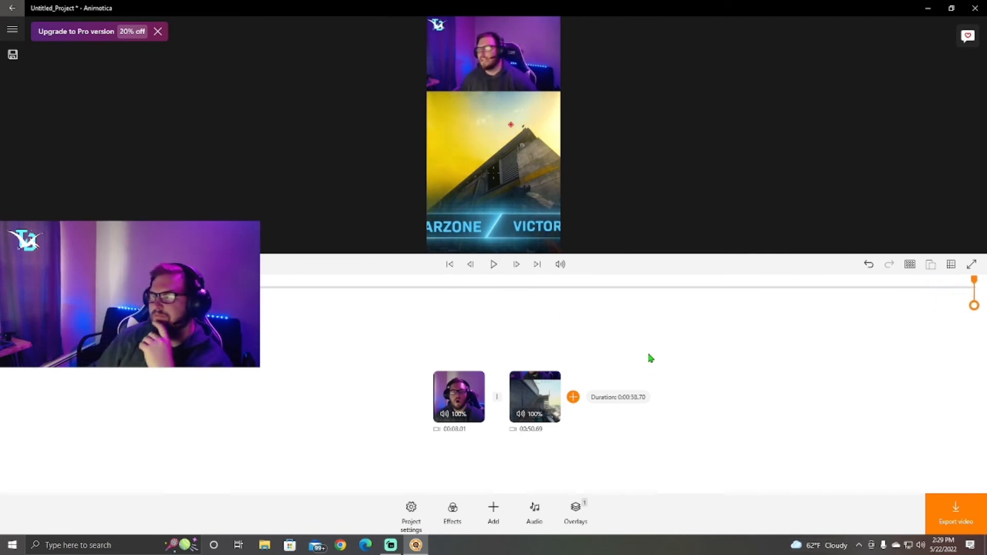
pyautogui.click(452, 264)
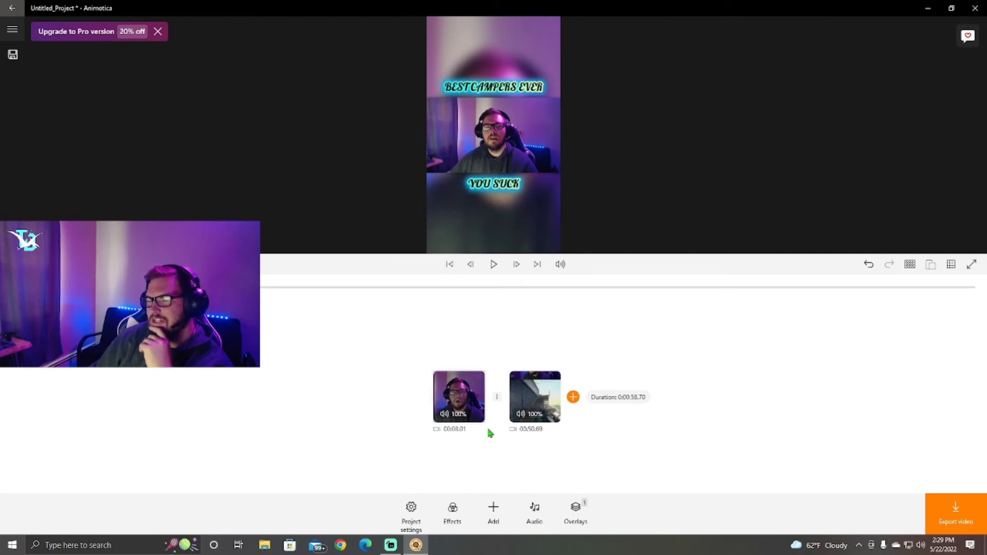
# - Replace "YOU SUCK" in the text overlay with "TOXIC ELERT" and return to the project timeline
pyautogui.click(505, 181)
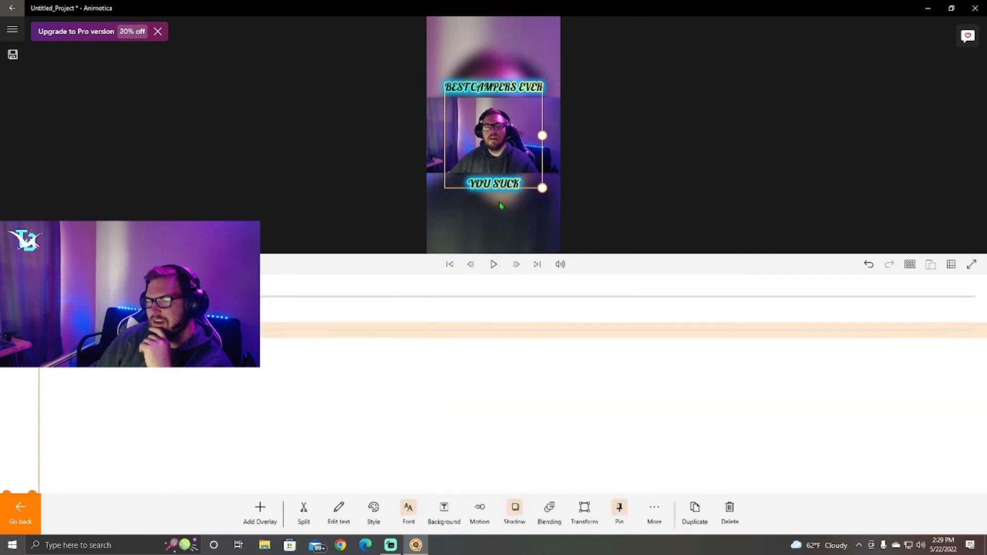
pyautogui.click(339, 511)
pyautogui.press('BackSpace')
pyautogui.press('BackSpace')
pyautogui.press('BackSpace')
pyautogui.press('BackSpace')
pyautogui.press('BackSpace')
pyautogui.press('BackSpace')
pyautogui.press('BackSpace')
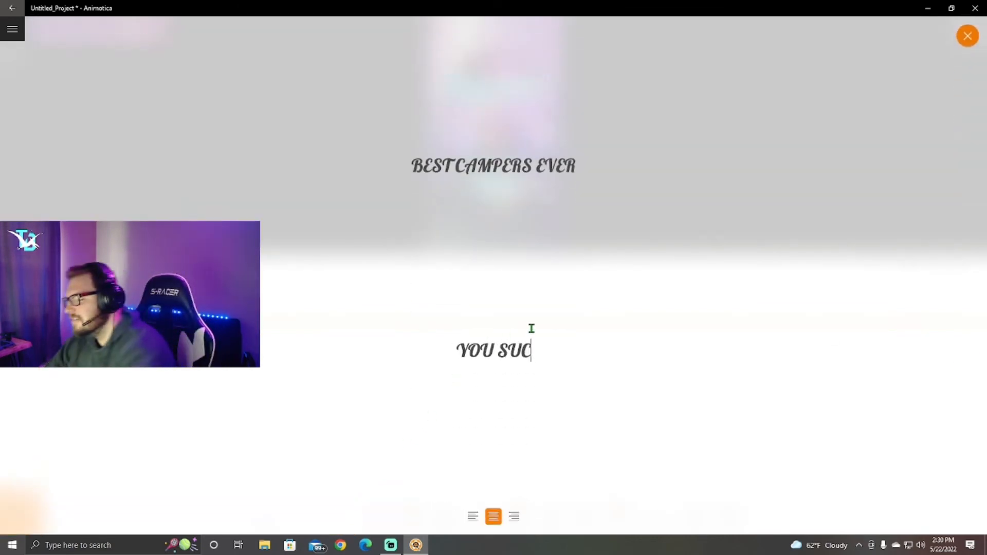
pyautogui.press('BackSpace')
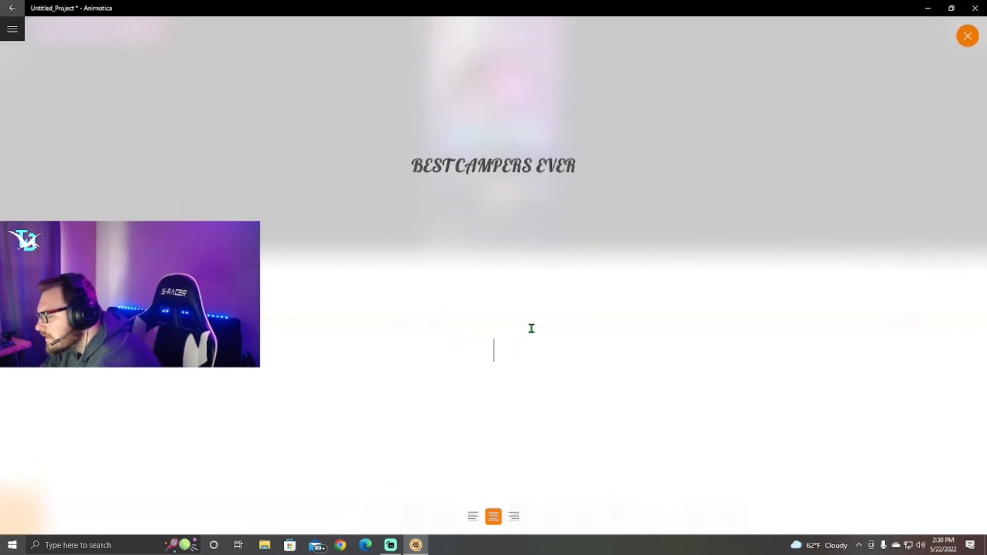
pyautogui.write('TOXIC ')
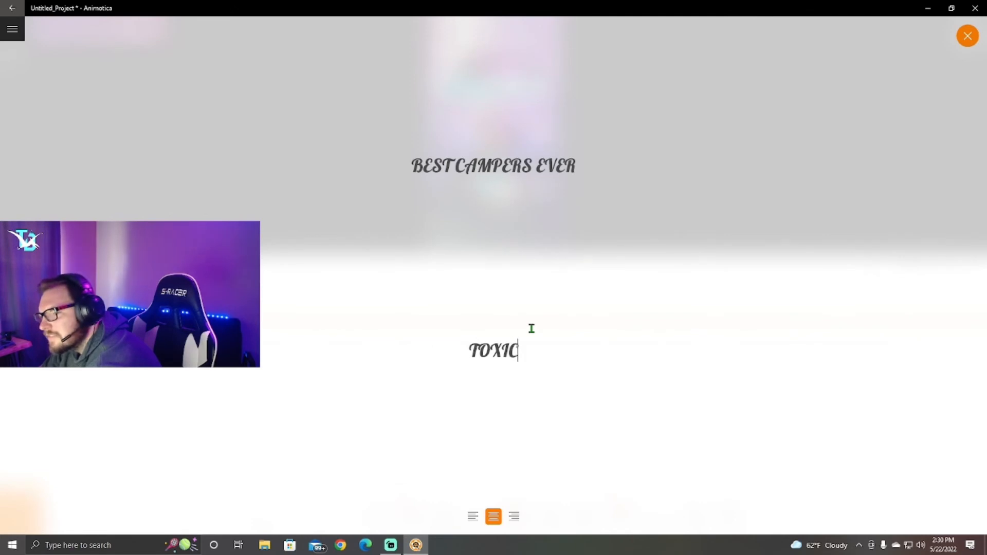
pyautogui.write('ELERT')
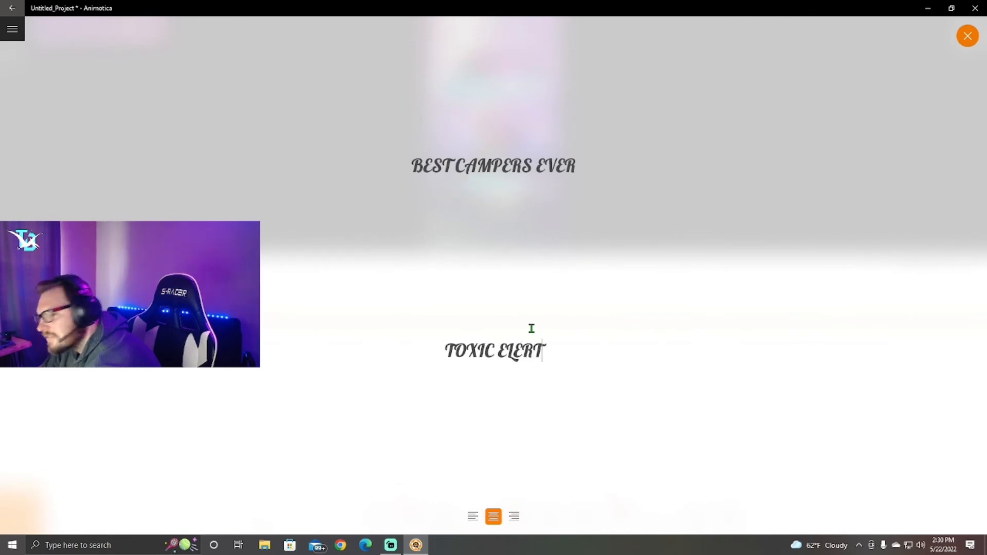
pyautogui.click(399, 399)
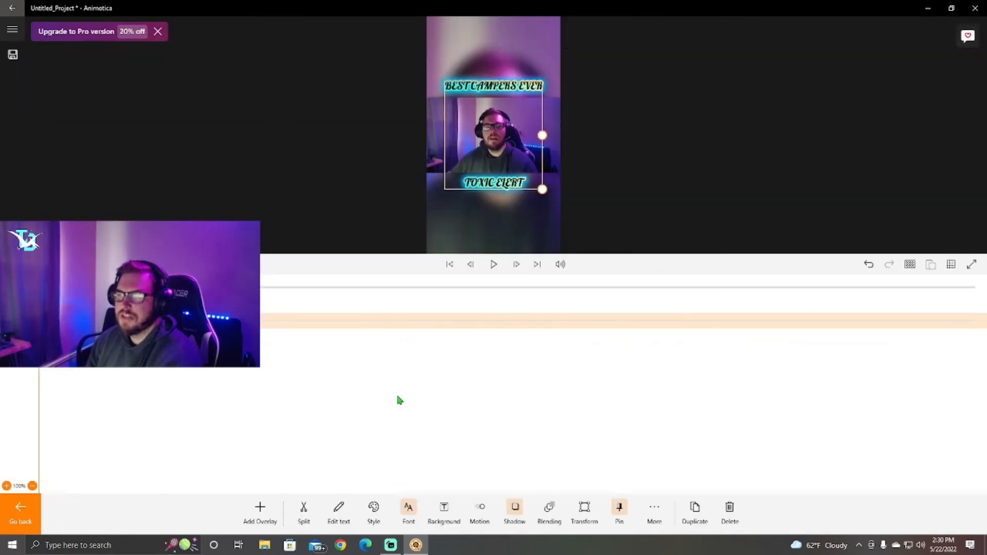
pyautogui.click(409, 215)
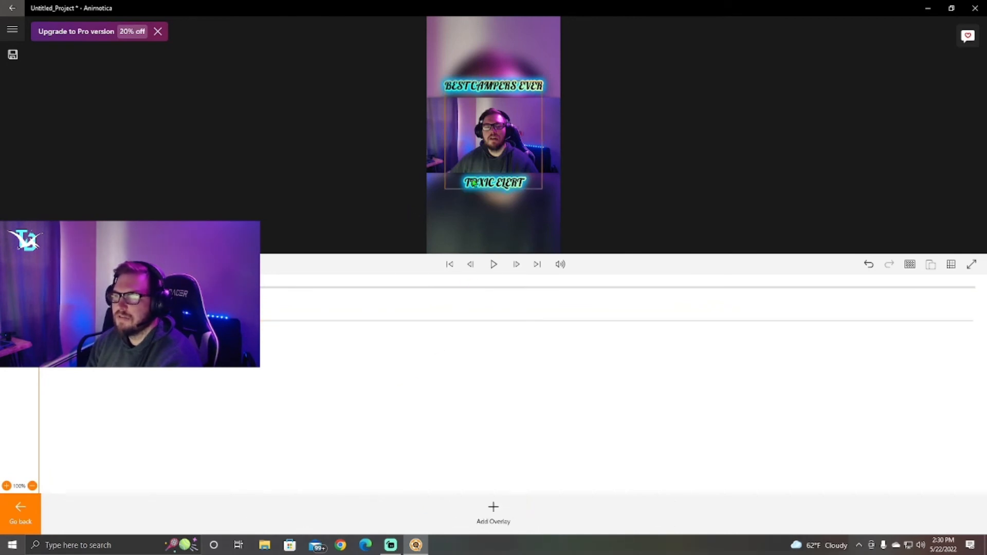
pyautogui.click(37, 514)
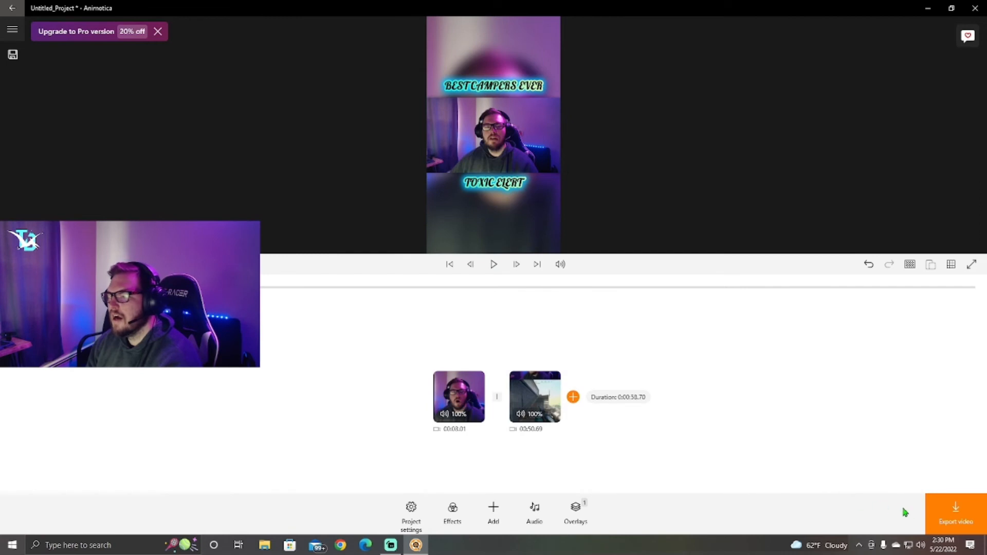
# - Export the video at 1080p and 100% quality to the YOUTUBE STREAM CLIPS folder as "Animotica_22_5_14_30_20"
pyautogui.click(936, 514)
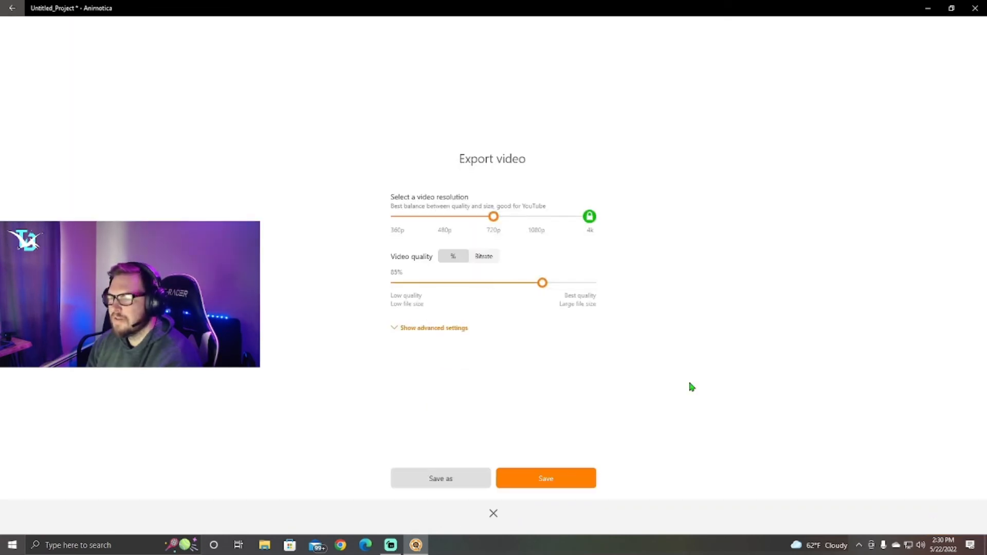
pyautogui.click(537, 218)
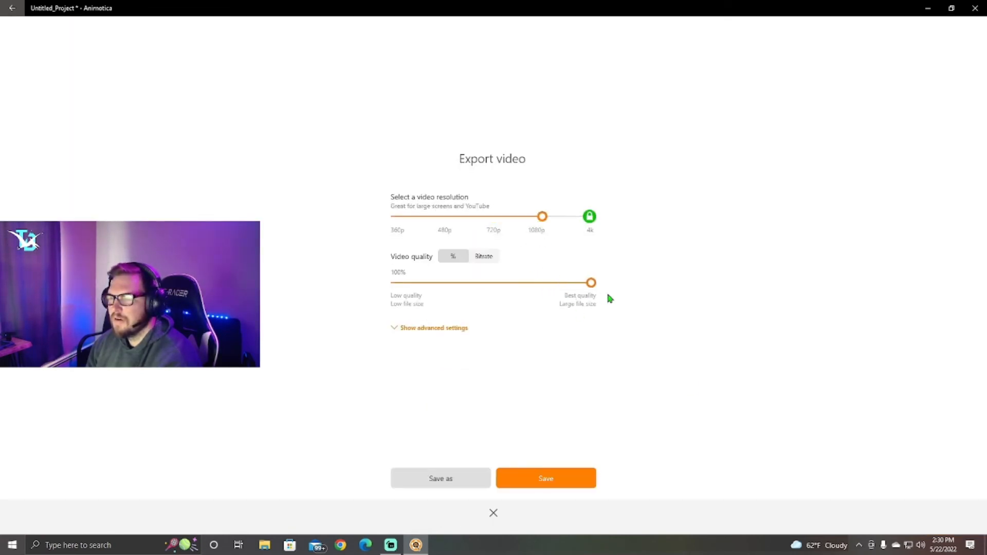
pyautogui.click(449, 489)
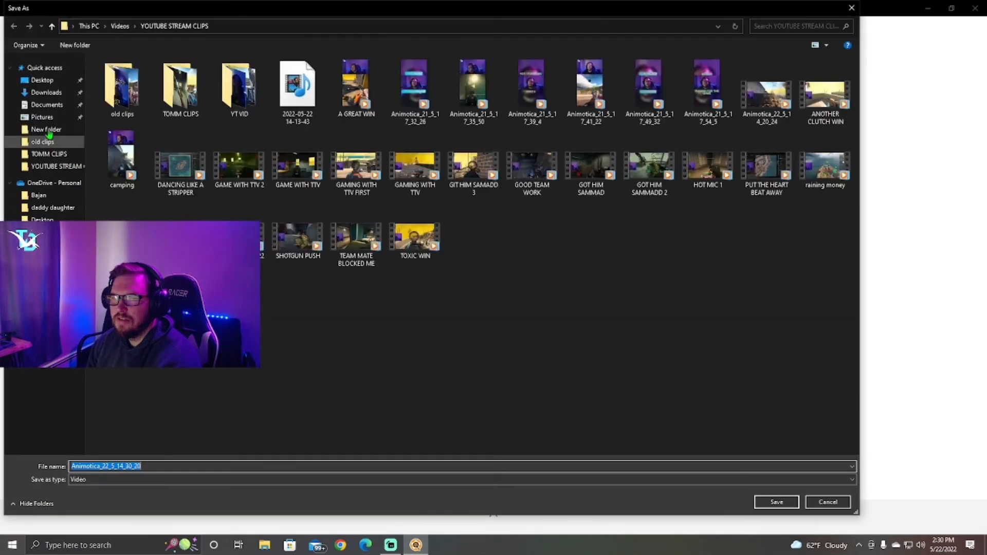
pyautogui.click(54, 166)
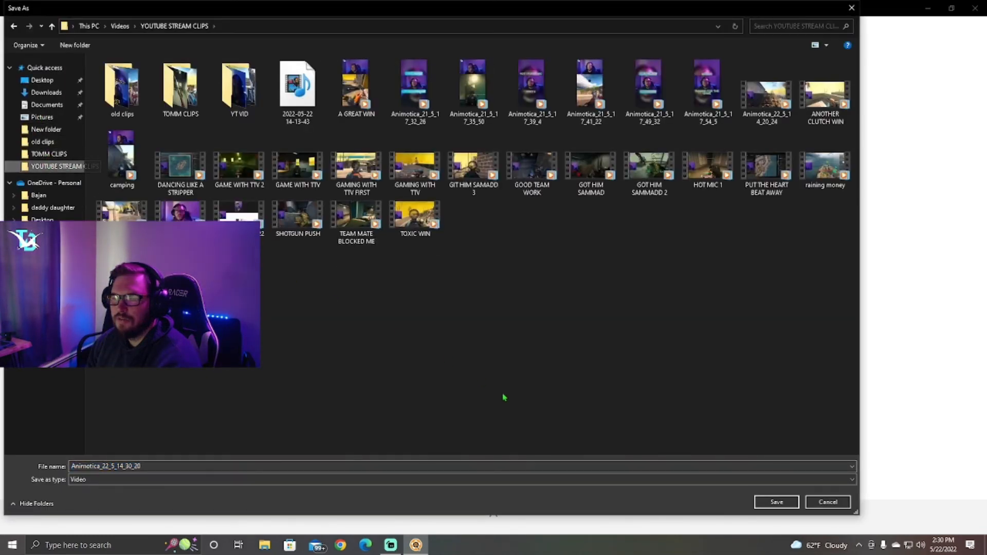
pyautogui.click(760, 507)
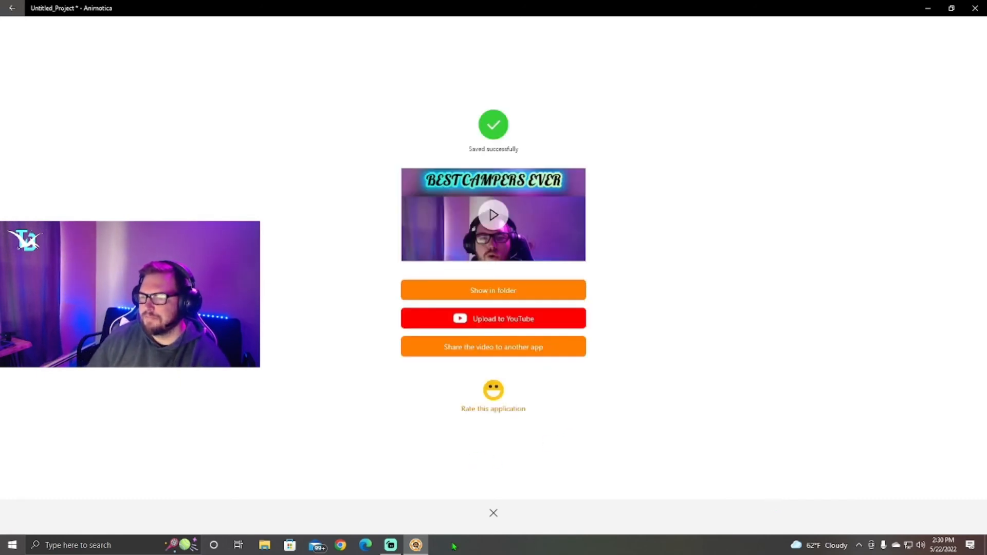
# - Leave the export screen, close the project without saving it, and quit the video editor
pyautogui.click(493, 513)
pyautogui.click(12, 7)
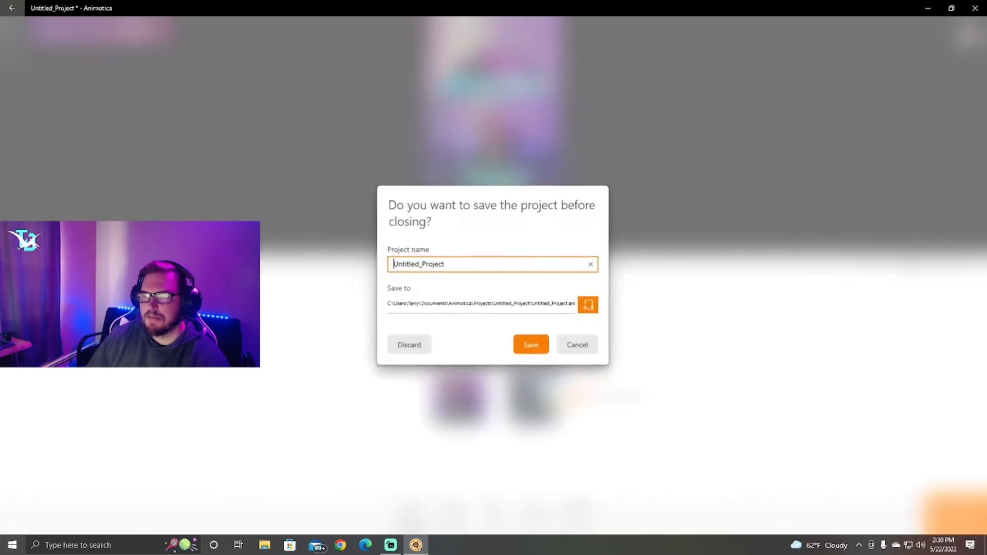
pyautogui.click(418, 348)
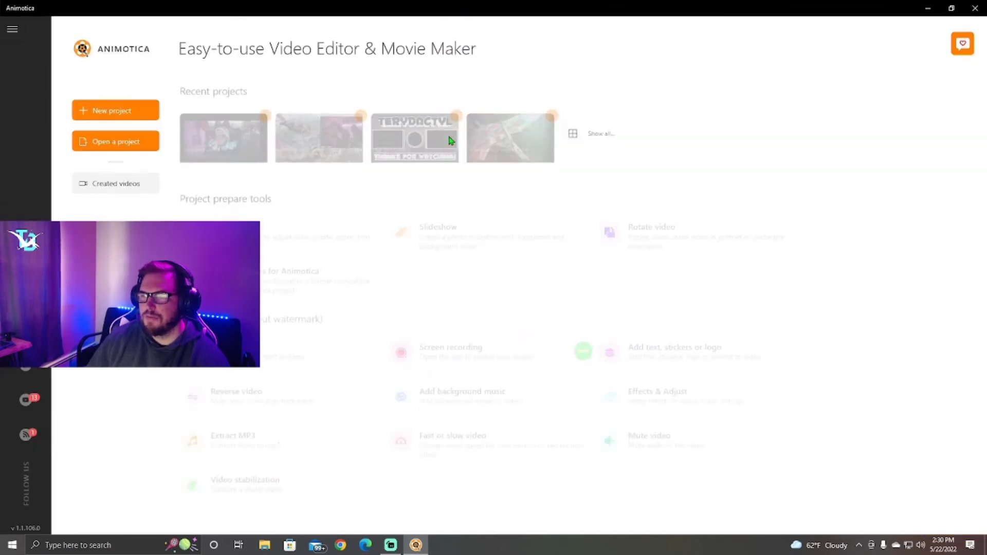
pyautogui.click(975, 8)
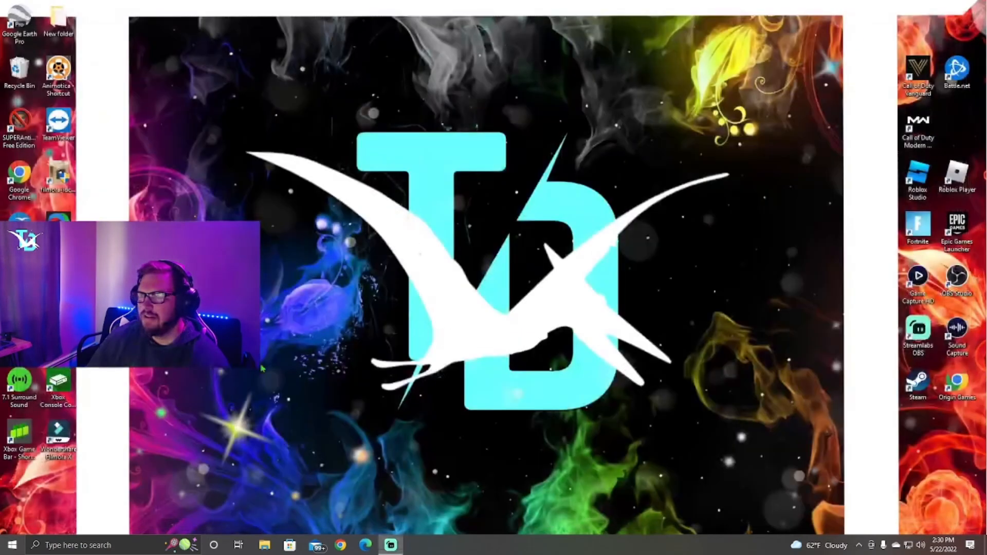
# - Switch to a maximised File Explorer window and open the YOUTUBE STREAM CLIPS folder
pyautogui.click(265, 545)
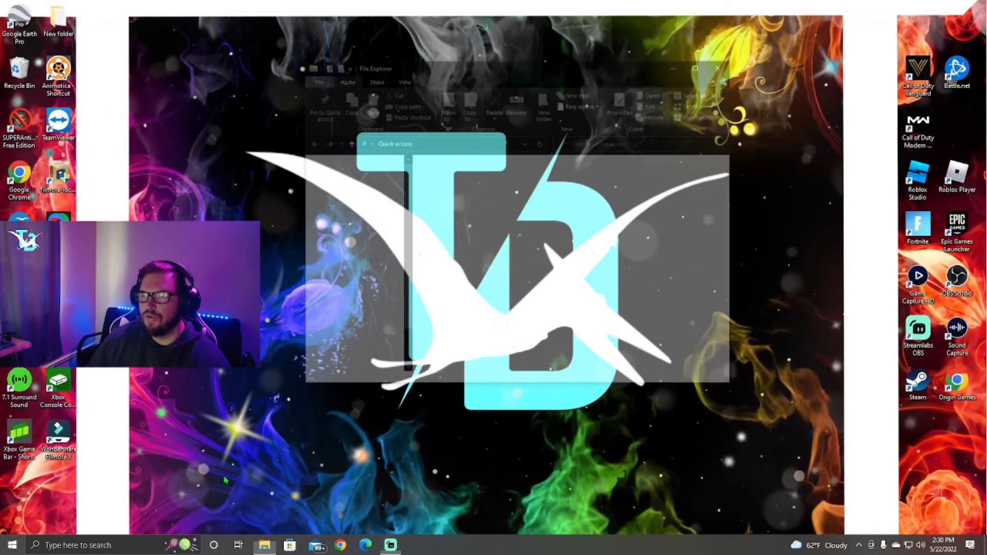
pyautogui.click(701, 64)
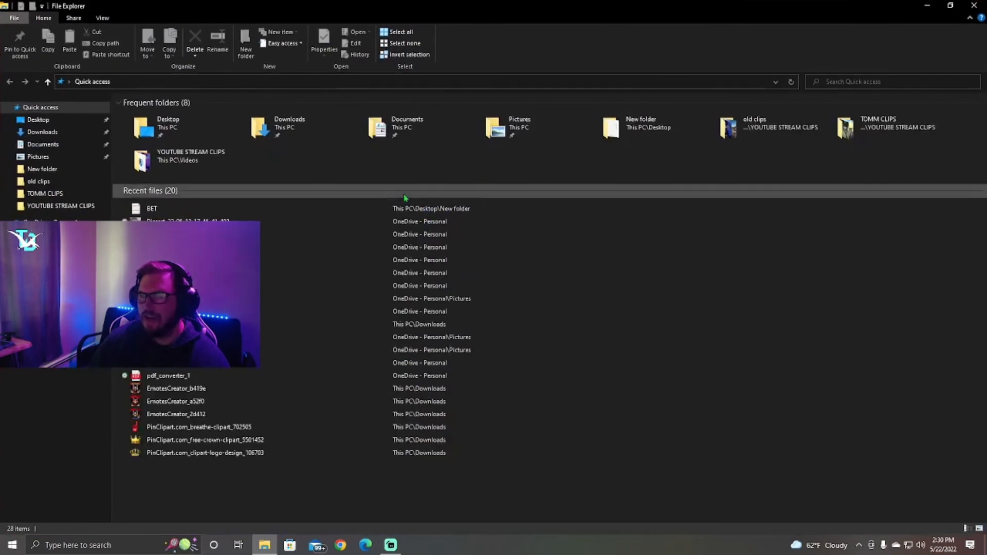
pyautogui.click(68, 207)
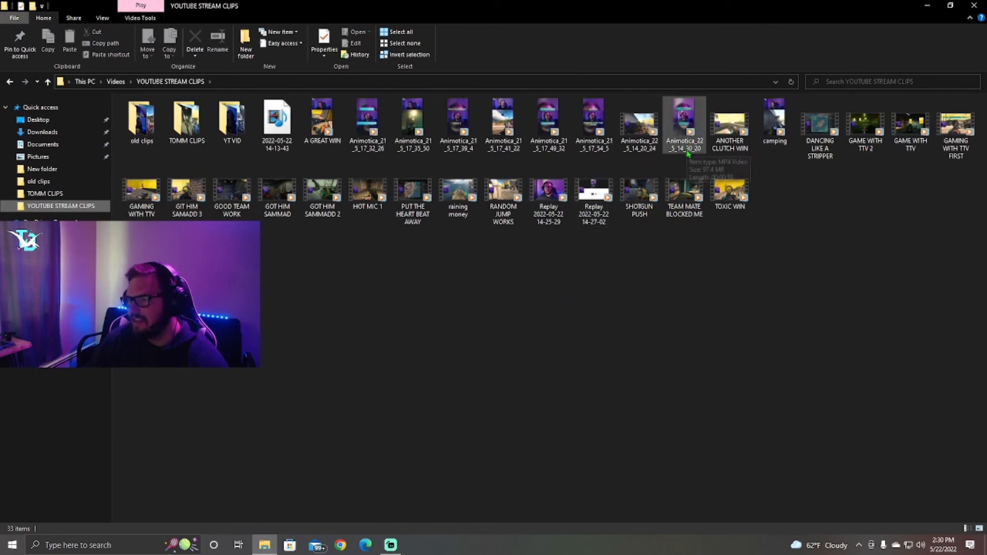
pyautogui.moveTo(774, 122); pyautogui.dragTo(143, 124)
pyautogui.click(503, 180)
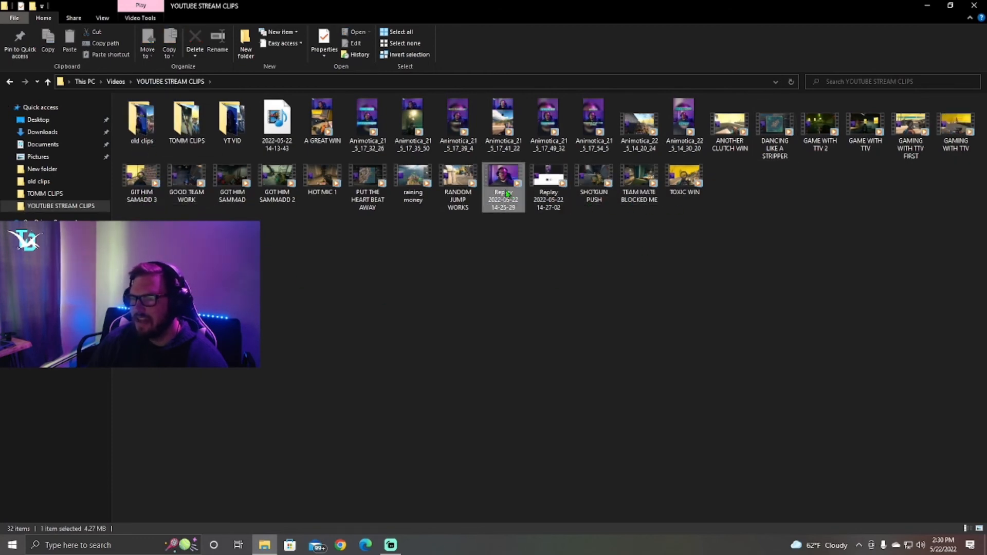
pyautogui.moveTo(146, 142); pyautogui.dragTo(146, 142)
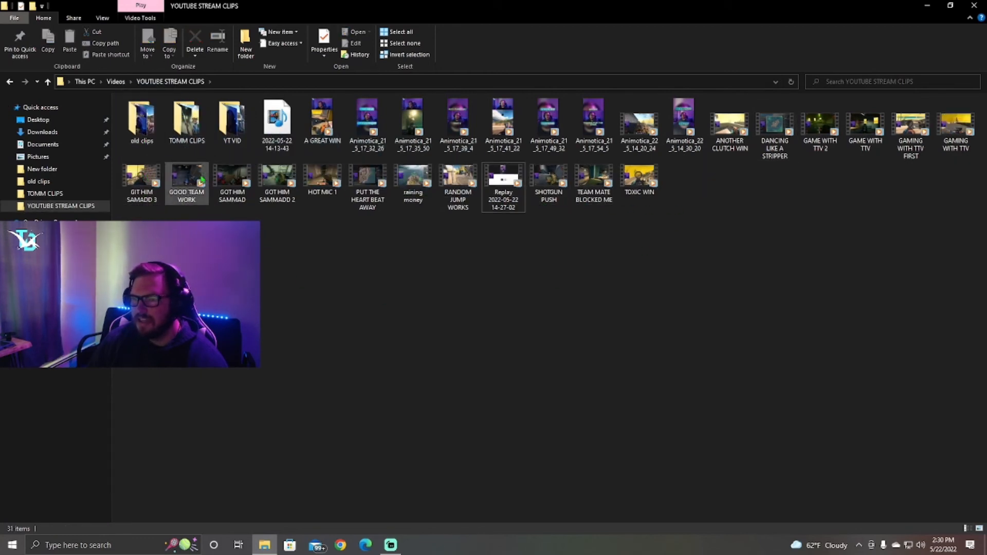
# - Play the exported video "Animotica_22_5_14_30_20" to check it, and close the media player
pyautogui.click(697, 116)
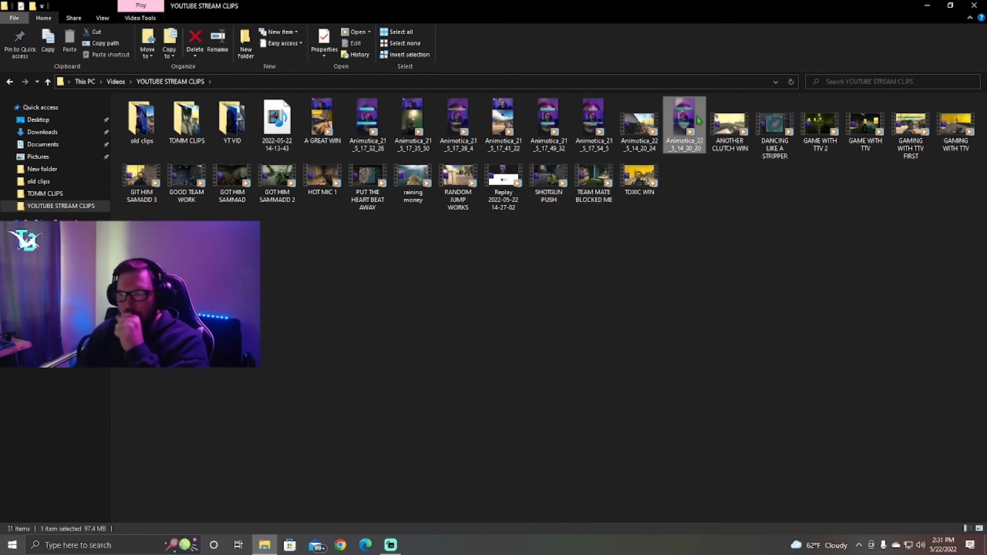
pyautogui.doubleClick(696, 116)
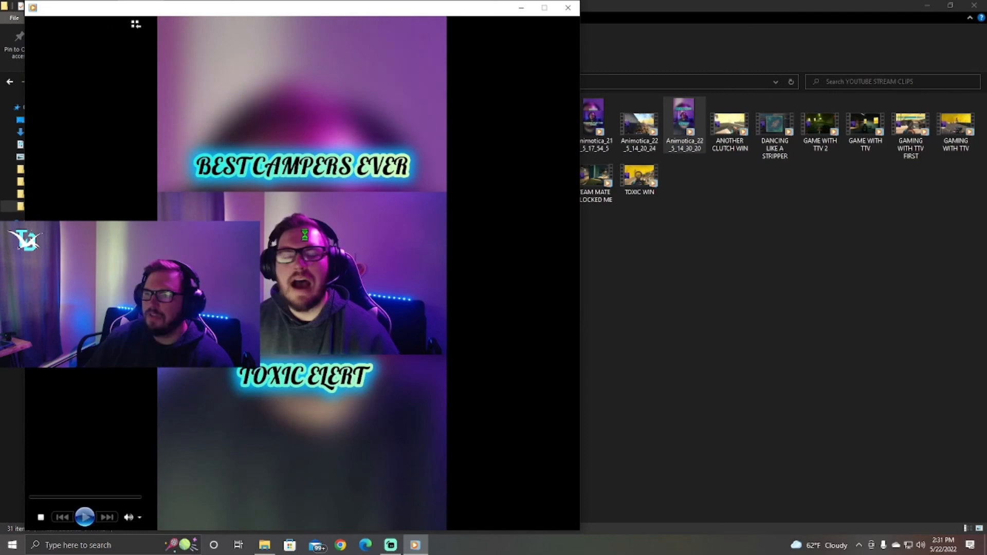
pyautogui.click(568, 7)
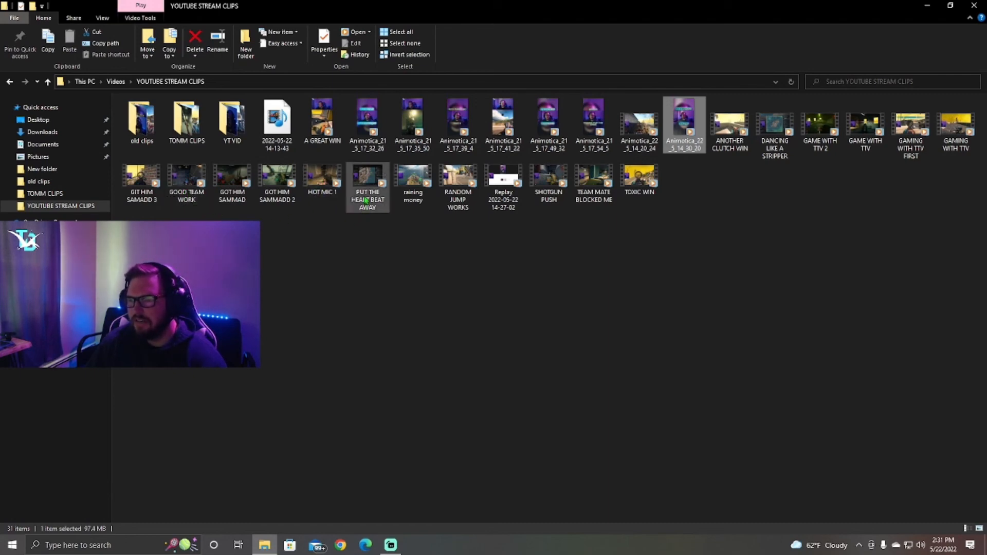
# - Move the "raining money" clip into the "old clips" folder and close the File Explorer window
pyautogui.moveTo(413, 177); pyautogui.dragTo(158, 148)
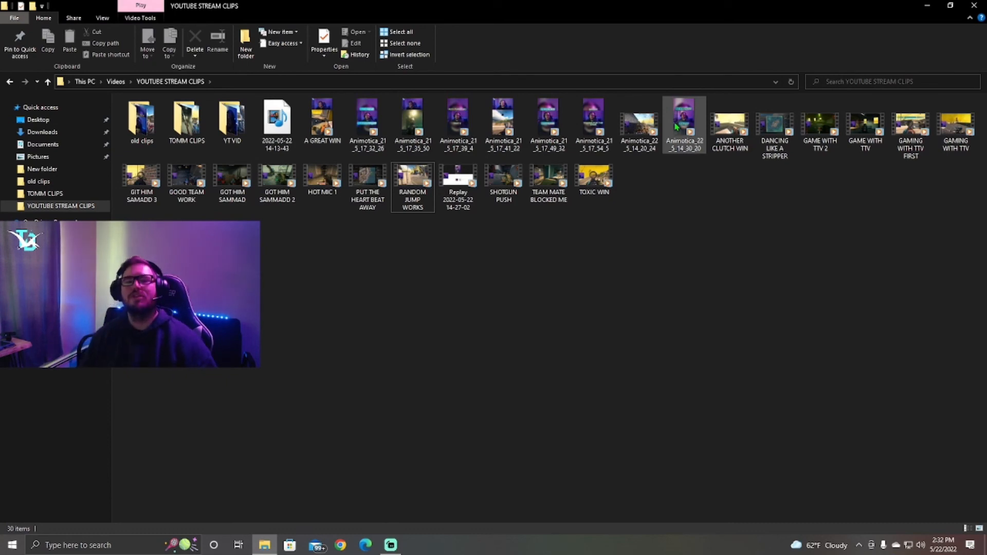
pyautogui.click(975, 5)
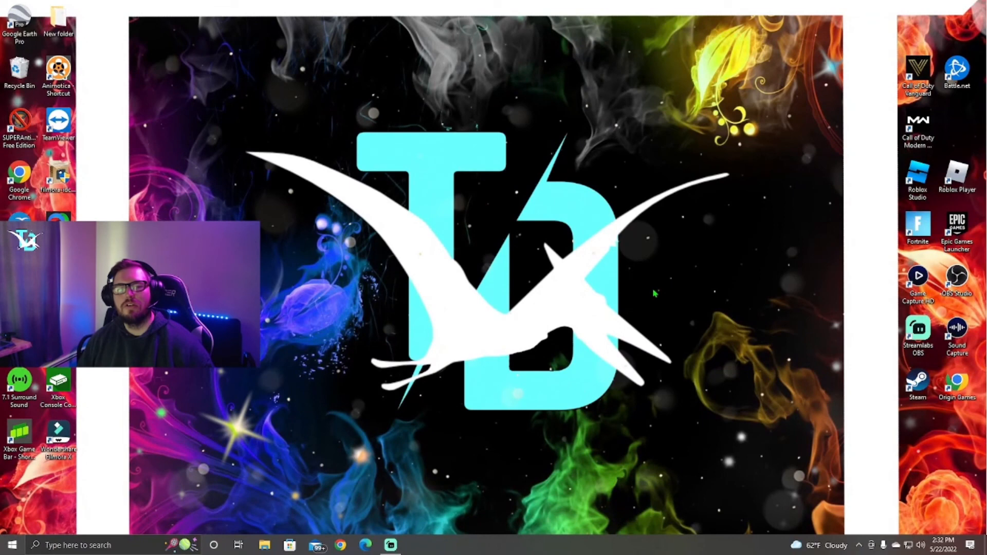